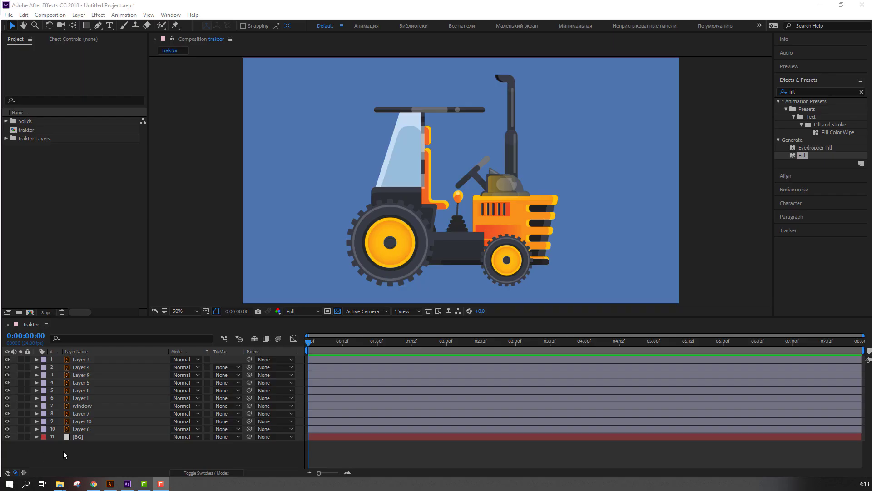
Step: Hide every tractor layer, then reveal them one by one to identify the body, cab, exhaust and wheels
{"action": "left_click_drag", "start_coordinate": [8, 428], "coordinate": [6, 359]}
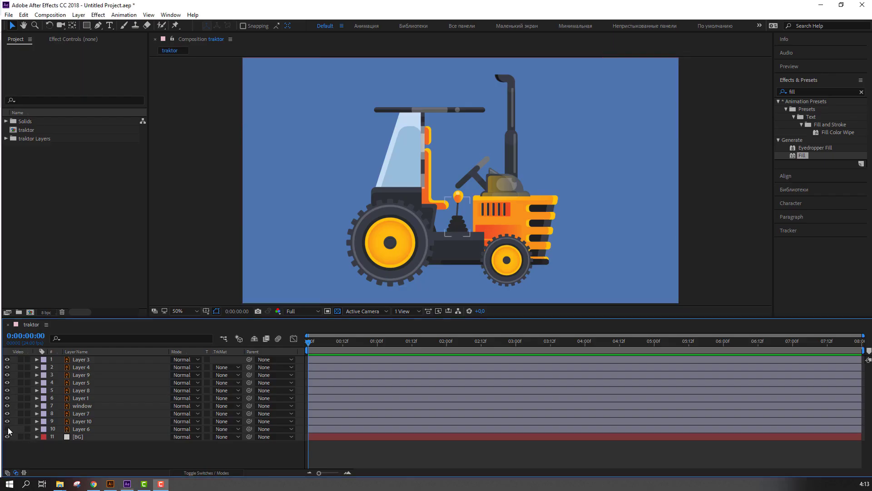
{"action": "left_click", "coordinate": [7, 437]}
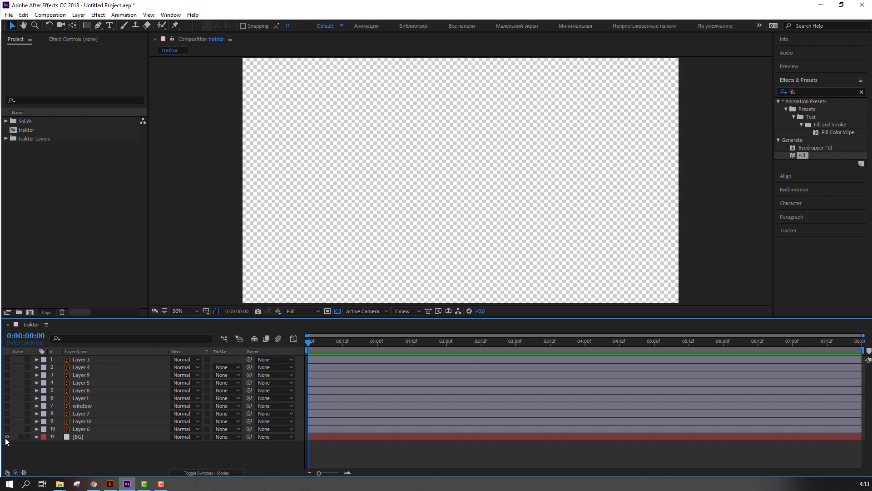
{"action": "left_click", "coordinate": [6, 437]}
{"action": "left_click", "coordinate": [7, 429]}
{"action": "left_click", "coordinate": [7, 421]}
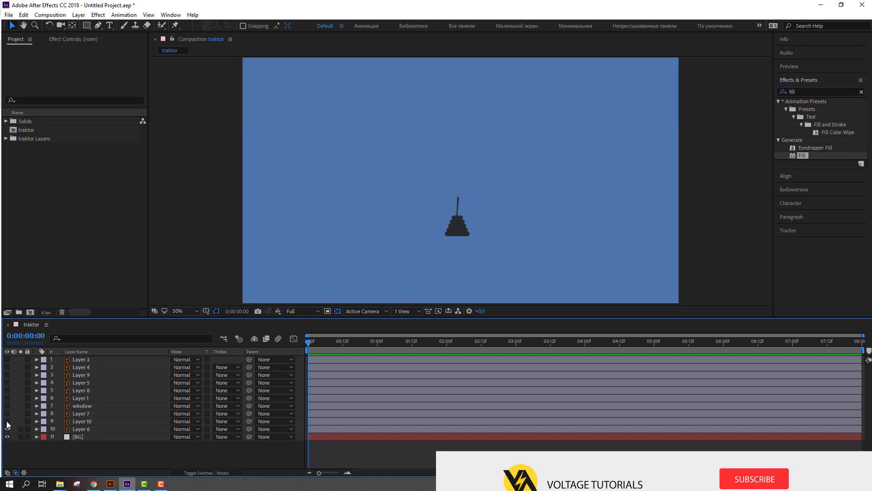
{"action": "left_click", "coordinate": [7, 413]}
{"action": "left_click", "coordinate": [7, 405]}
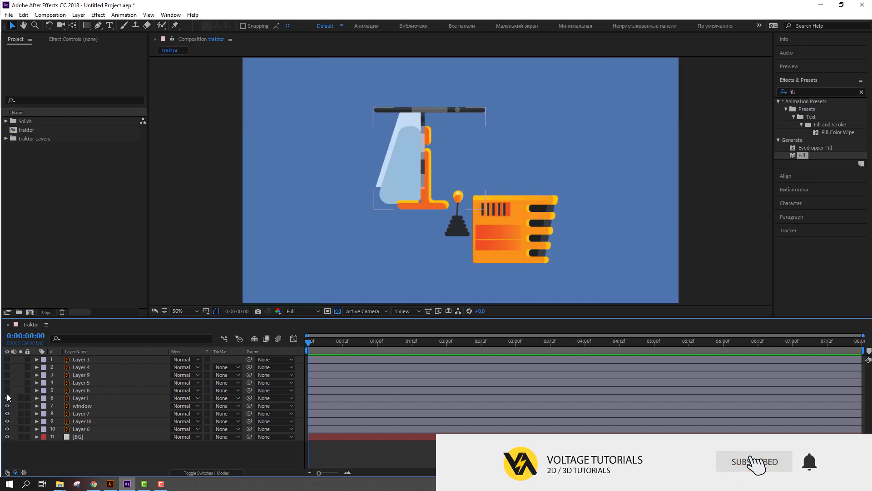
{"action": "left_click", "coordinate": [7, 398]}
{"action": "left_click", "coordinate": [7, 390]}
{"action": "left_click", "coordinate": [7, 383]}
{"action": "left_click", "coordinate": [7, 375]}
{"action": "left_click", "coordinate": [6, 367]}
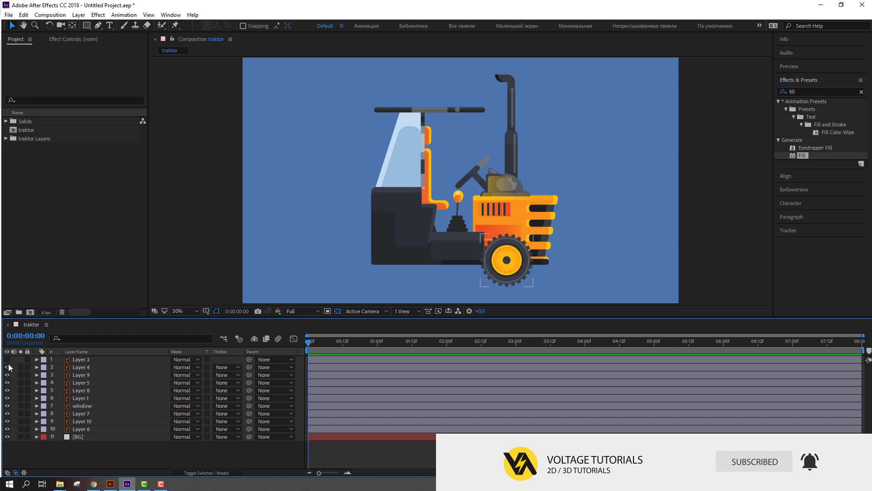
{"action": "left_click", "coordinate": [7, 359]}
{"action": "left_click", "coordinate": [76, 361]}
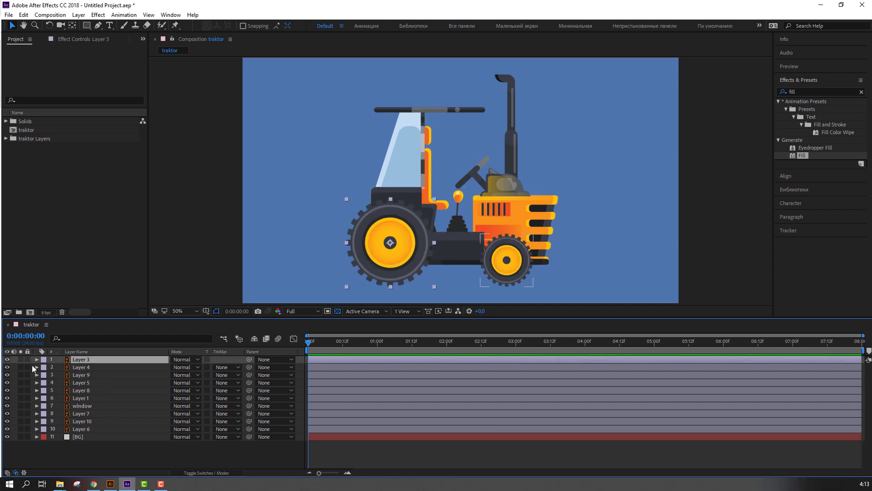
Step: Solo rear wheel Layer 3 and keyframe its Rotation from 0x at 0:00 to 5x at the end
{"action": "left_click", "coordinate": [21, 359]}
{"action": "key", "text": "r"}
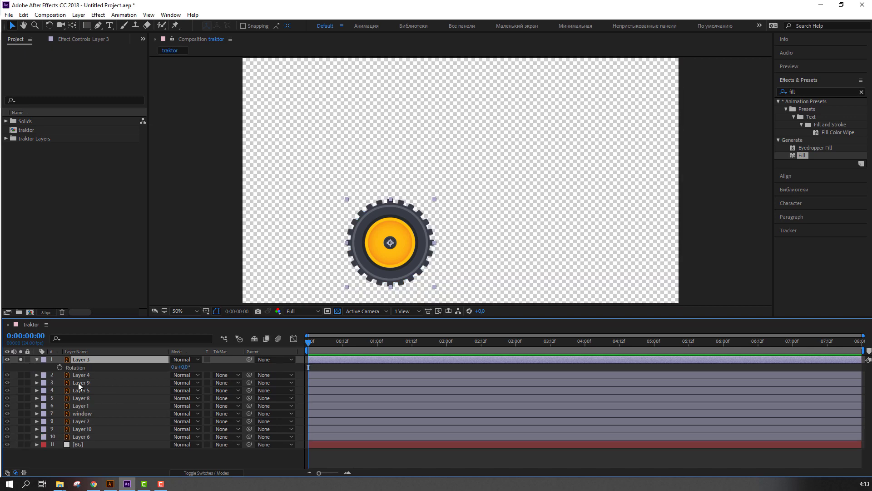
{"action": "left_click", "coordinate": [60, 367]}
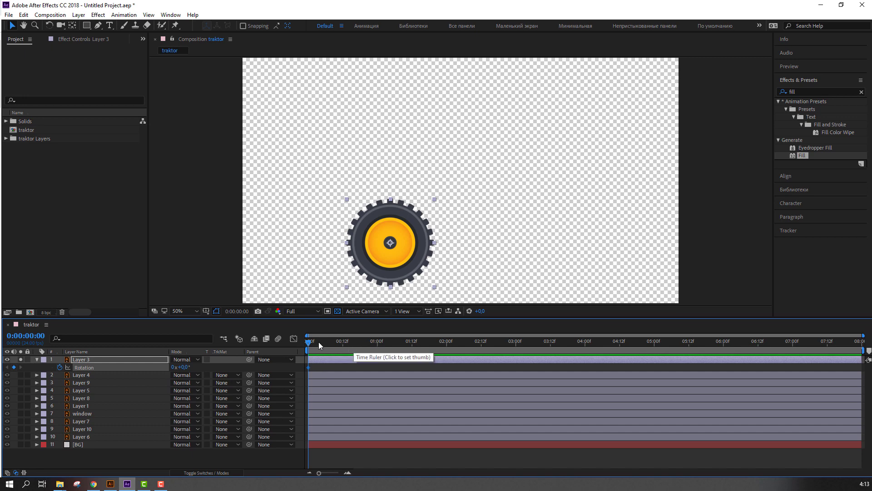
{"action": "left_click_drag", "start_coordinate": [318, 341], "coordinate": [859, 341]}
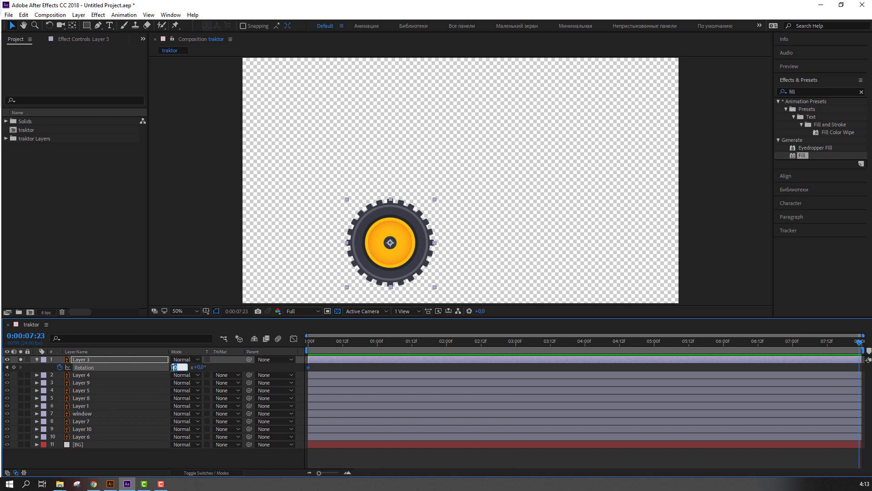
{"action": "type", "text": "5"}
{"action": "key", "text": "Return"}
{"action": "key", "text": "space"}
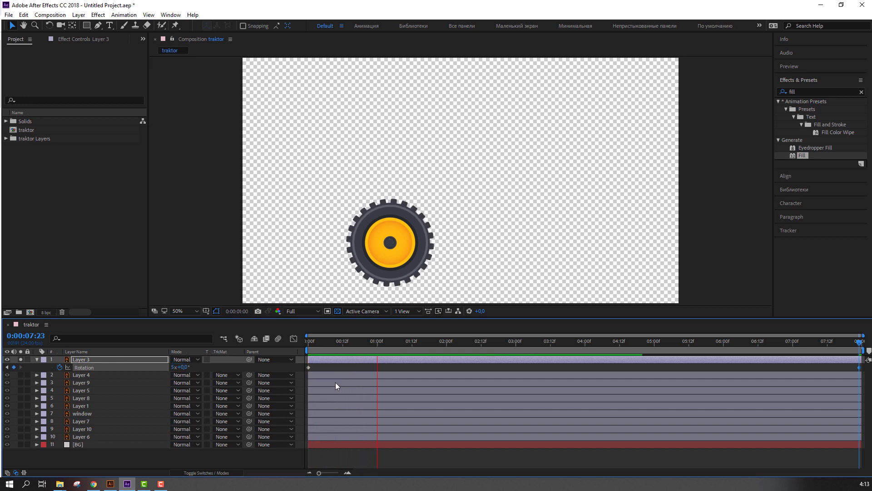
{"action": "key", "text": "space"}
Step: Unsolo Layer 3 and change its end Rotation keyframe to 2 revolutions
{"action": "mouse_move", "coordinate": [308, 342]}
{"action": "left_mouse_down"}
{"action": "mouse_move", "coordinate": [326, 342]}
{"action": "mouse_move", "coordinate": [275, 342]}
{"action": "left_mouse_up"}
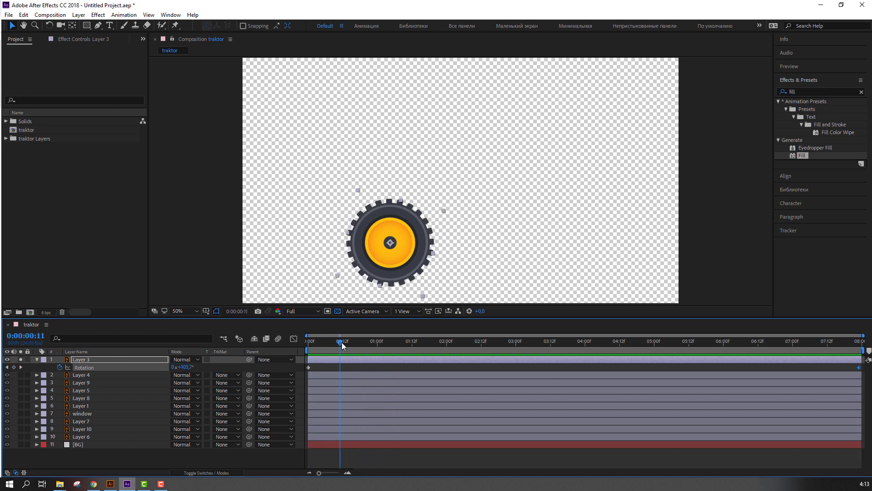
{"action": "left_click", "coordinate": [21, 359]}
{"action": "key", "text": "space"}
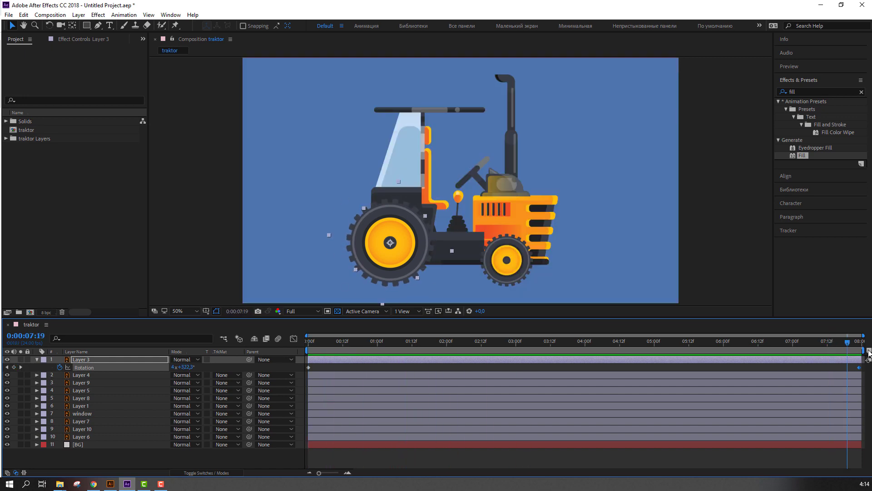
{"action": "key", "text": "space"}
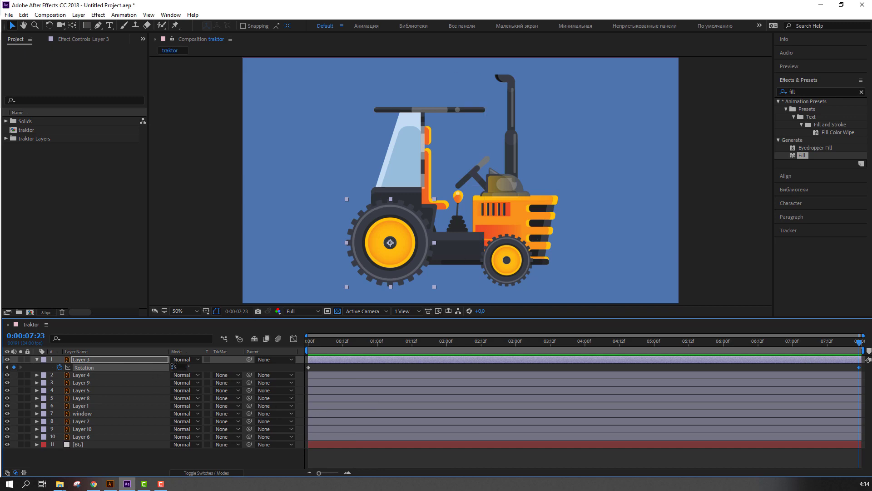
{"action": "type", "text": "2"}
{"action": "key", "text": "Return"}
{"action": "key", "text": "space"}
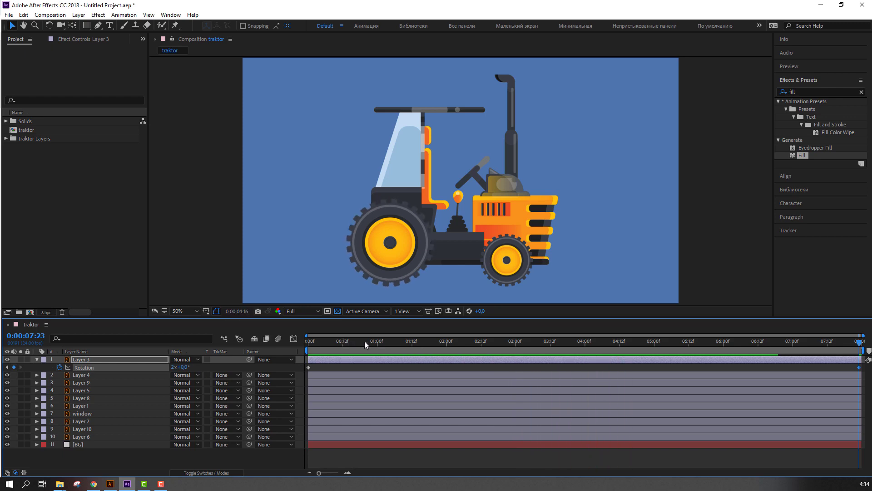
{"action": "left_click_drag", "start_coordinate": [364, 341], "coordinate": [276, 352]}
Step: Keyframe front wheel Layer 4 Rotation to 2x at the end, preview, and collapse both wheel layers
{"action": "left_click", "coordinate": [297, 374]}
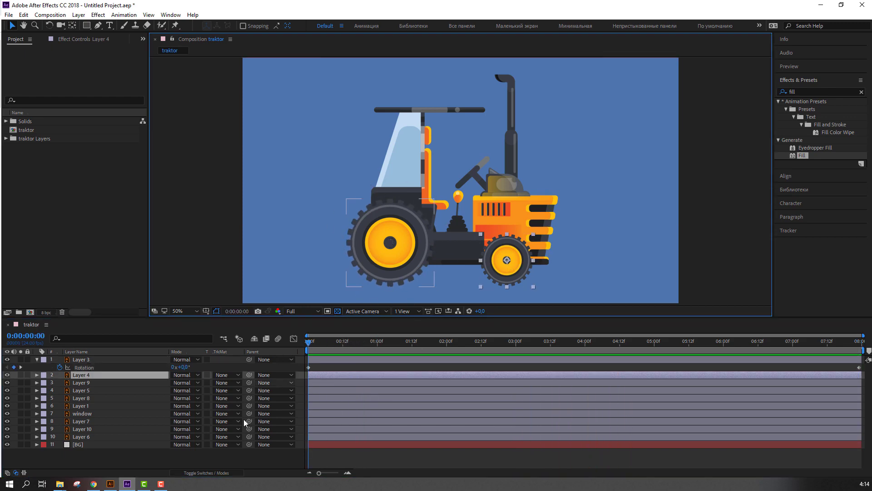
{"action": "key", "text": "r"}
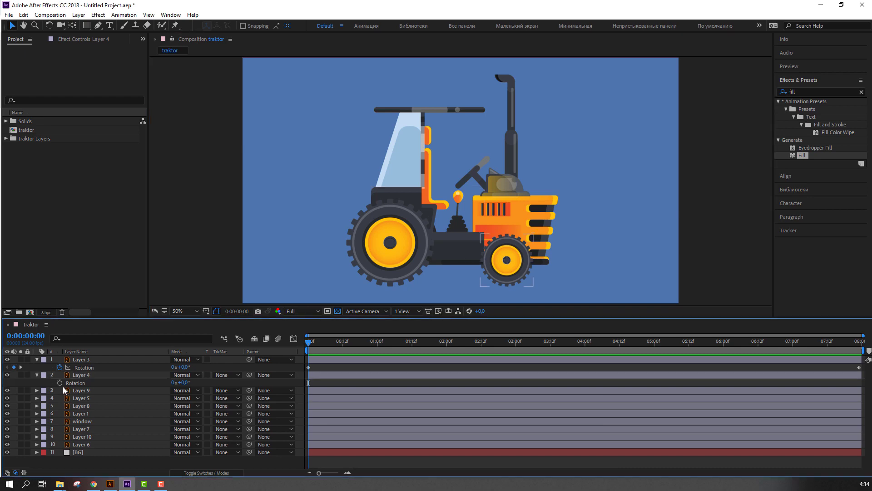
{"action": "left_click_drag", "start_coordinate": [358, 341], "coordinate": [860, 341]}
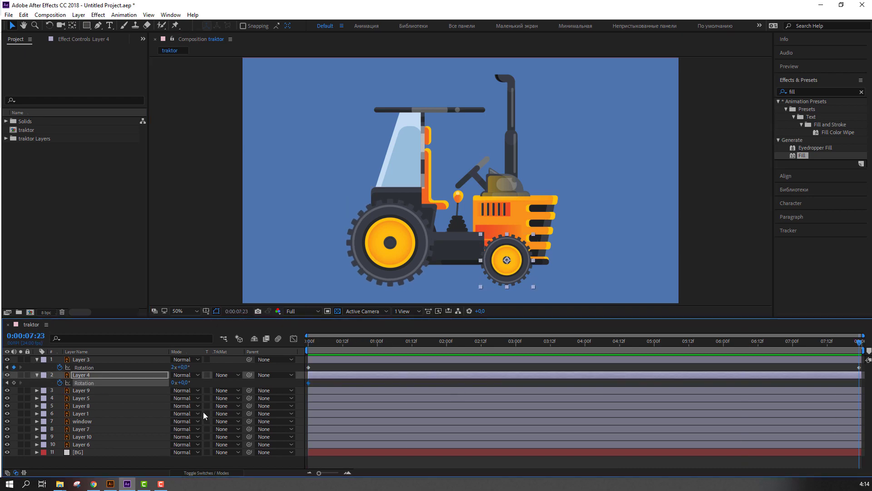
{"action": "left_click", "coordinate": [173, 383]}
{"action": "type", "text": "2"}
{"action": "key", "text": "Return"}
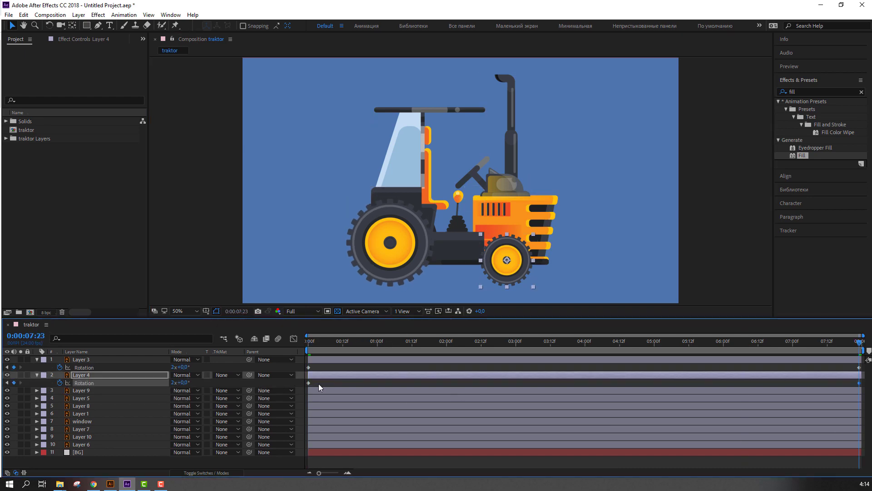
{"action": "left_click", "coordinate": [321, 383]}
{"action": "key", "text": "space"}
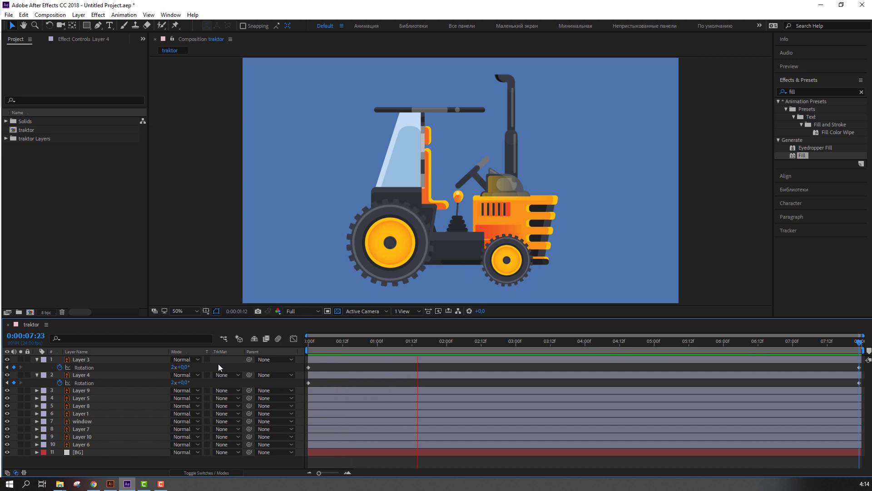
{"action": "left_click", "coordinate": [36, 375]}
{"action": "left_click", "coordinate": [36, 360]}
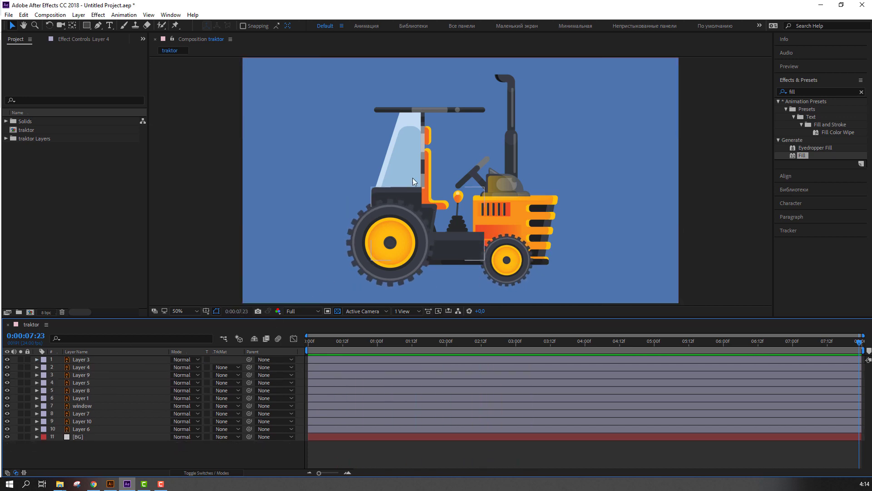
Step: Keyframe Layer 9's Position at frame 0, then lower it to Y 735.3 at frame 6
{"action": "left_click", "coordinate": [76, 375]}
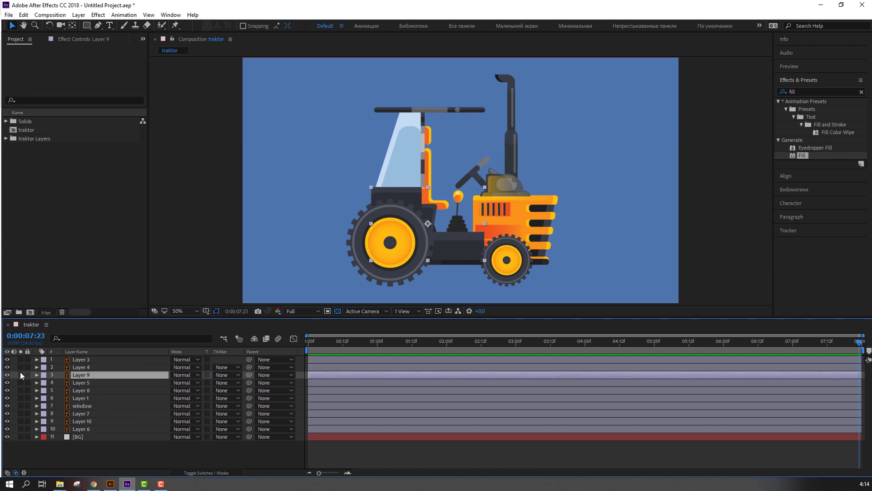
{"action": "left_click", "coordinate": [20, 374]}
{"action": "left_click", "coordinate": [20, 374]}
{"action": "key", "text": "p"}
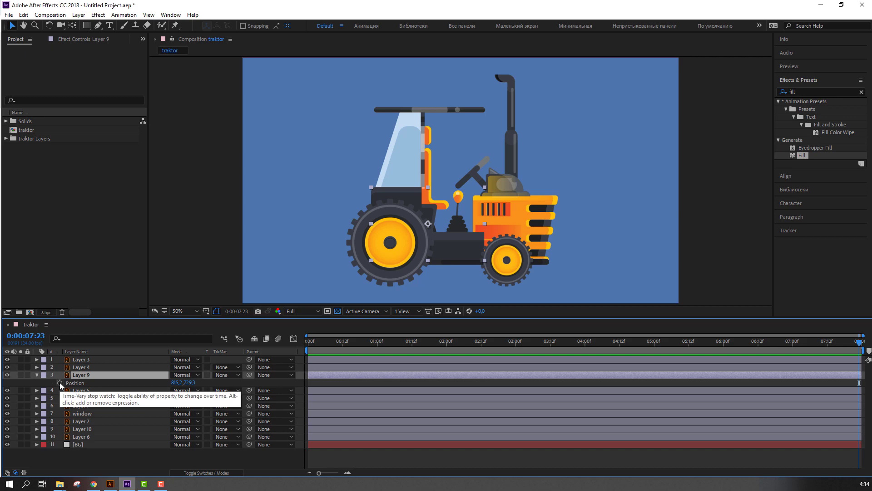
{"action": "left_click", "coordinate": [60, 383]}
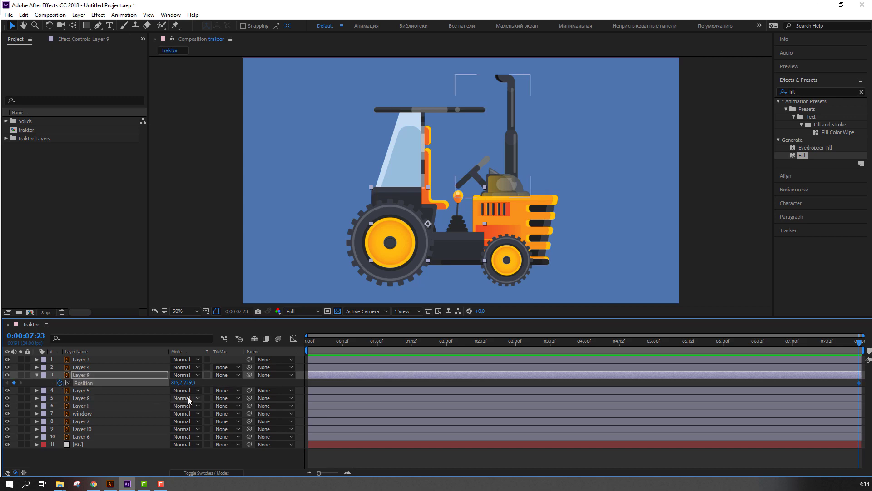
{"action": "key", "text": "Page_Down"}
{"action": "key", "text": "ctrl+z"}
{"action": "key", "text": "Page_Up"}
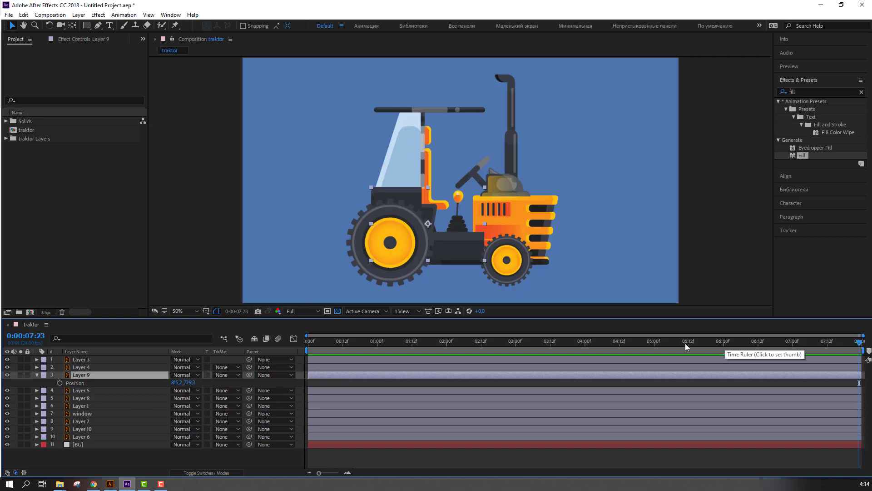
{"action": "left_click_drag", "start_coordinate": [484, 342], "coordinate": [302, 344]}
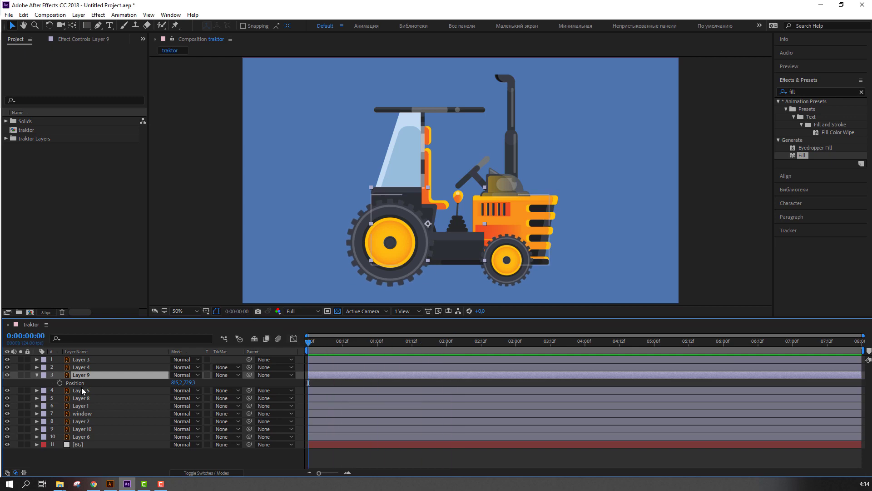
{"action": "left_click", "coordinate": [59, 383]}
{"action": "key", "text": "space"}
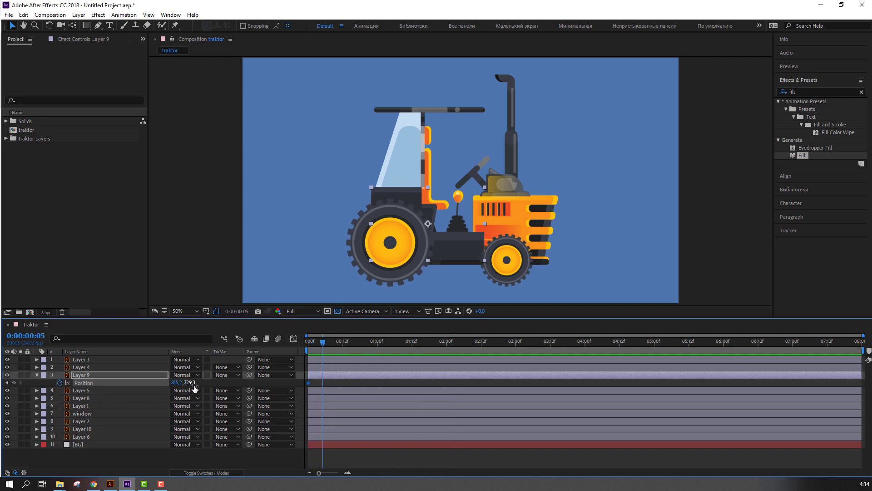
{"action": "left_click_drag", "start_coordinate": [192, 382], "coordinate": [193, 382]}
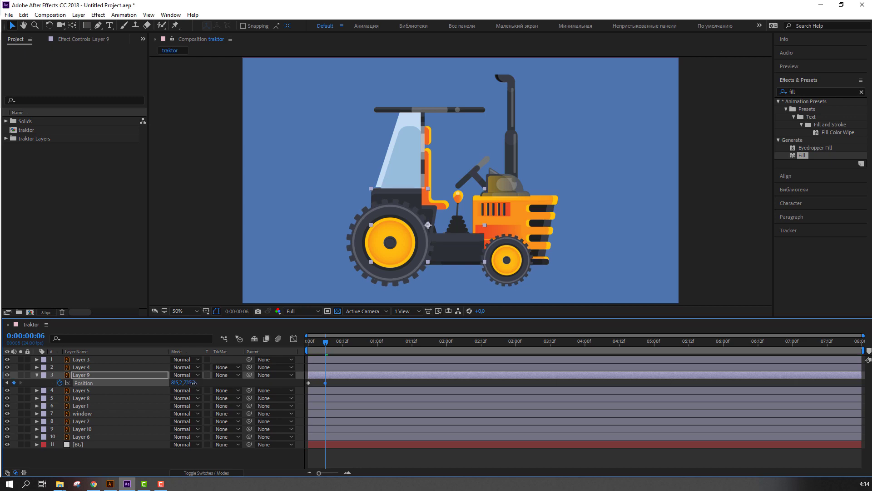
Step: Copy the starting Position keyframe to frame 12 and apply Easy Ease to all three keyframes
{"action": "left_click", "coordinate": [308, 382]}
{"action": "key", "text": "ctrl+c"}
{"action": "key", "text": "ctrl+v"}
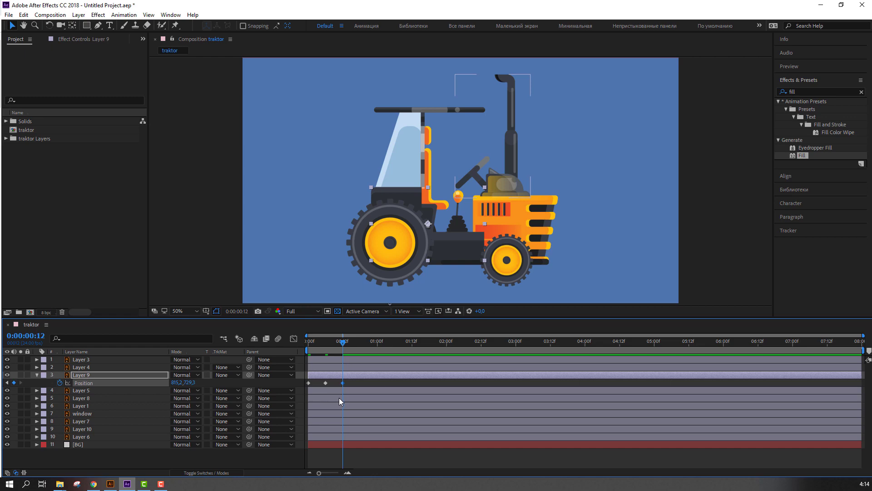
{"action": "key", "text": "space"}
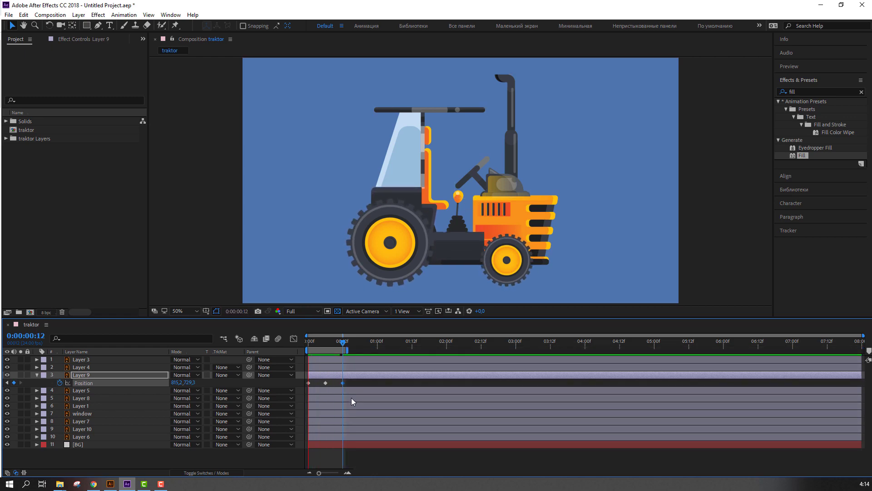
{"action": "left_click_drag", "start_coordinate": [353, 379], "coordinate": [314, 389]}
{"action": "right_click", "coordinate": [327, 382]}
{"action": "mouse_move", "coordinate": [386, 375]}
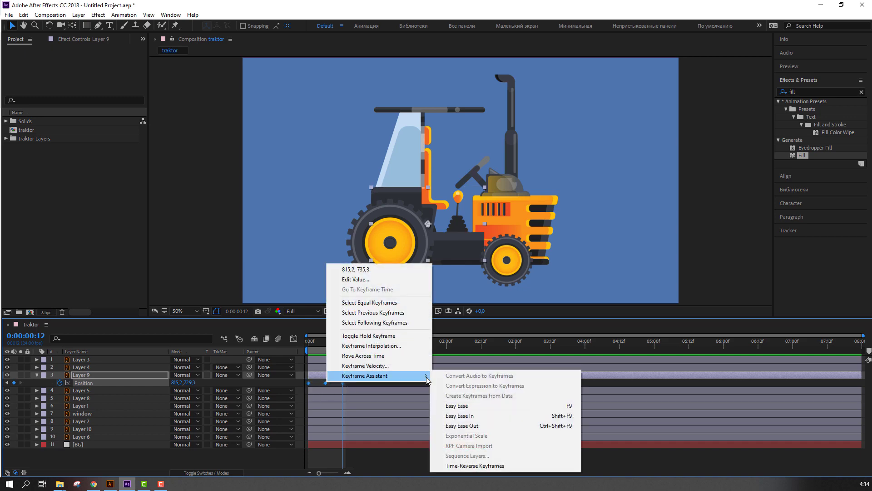
{"action": "left_click", "coordinate": [452, 409]}
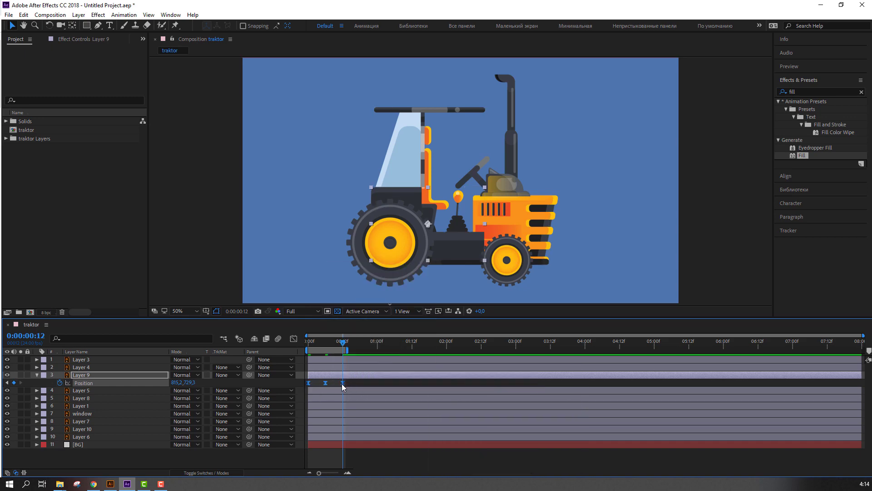
{"action": "left_click", "coordinate": [400, 382]}
{"action": "key", "text": "space"}
Step: Paste repeated copies of the Layer 9 bounce keyframes and end the work area at 5:00
{"action": "left_click_drag", "start_coordinate": [348, 350], "coordinate": [366, 351]}
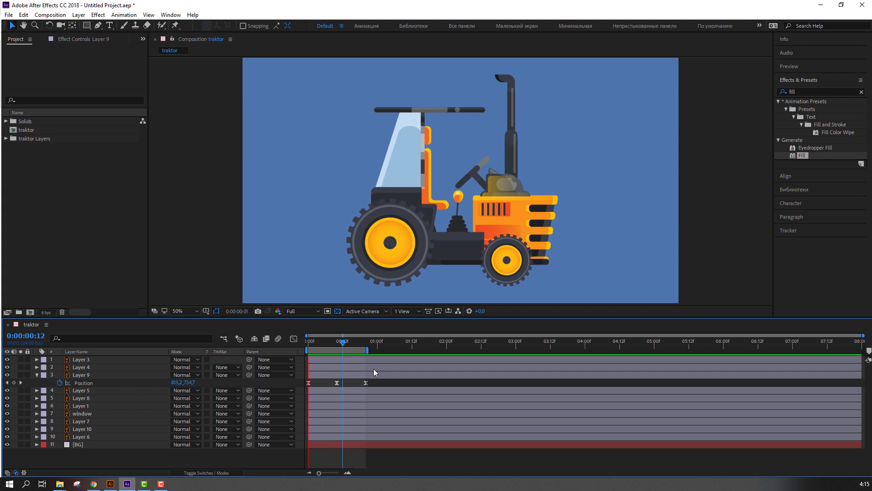
{"action": "left_click_drag", "start_coordinate": [370, 383], "coordinate": [305, 386]}
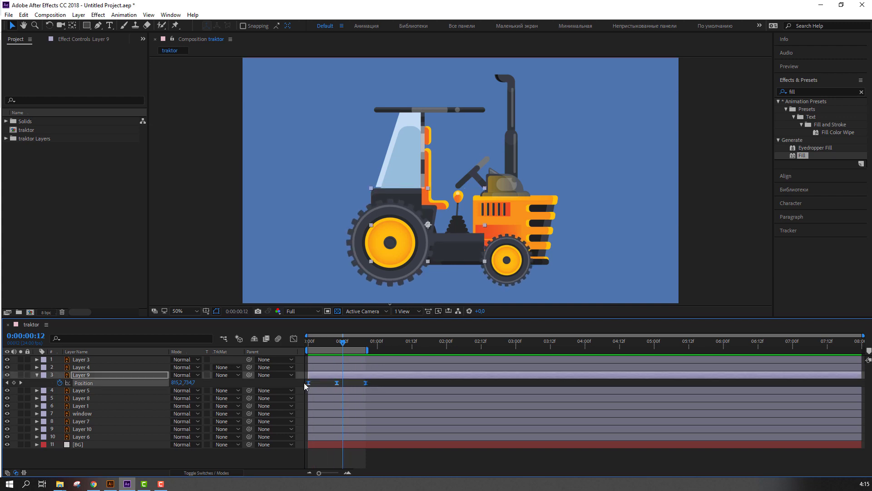
{"action": "left_click_drag", "start_coordinate": [343, 344], "coordinate": [366, 345]}
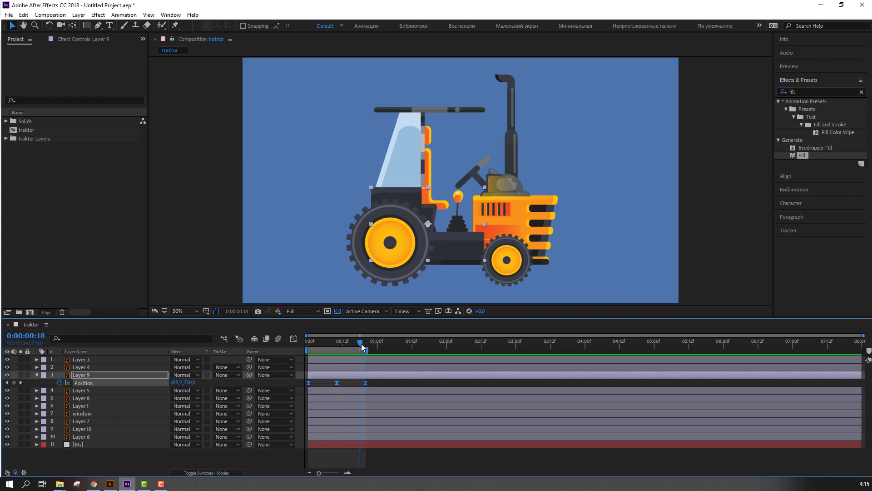
{"action": "left_click", "coordinate": [424, 345]}
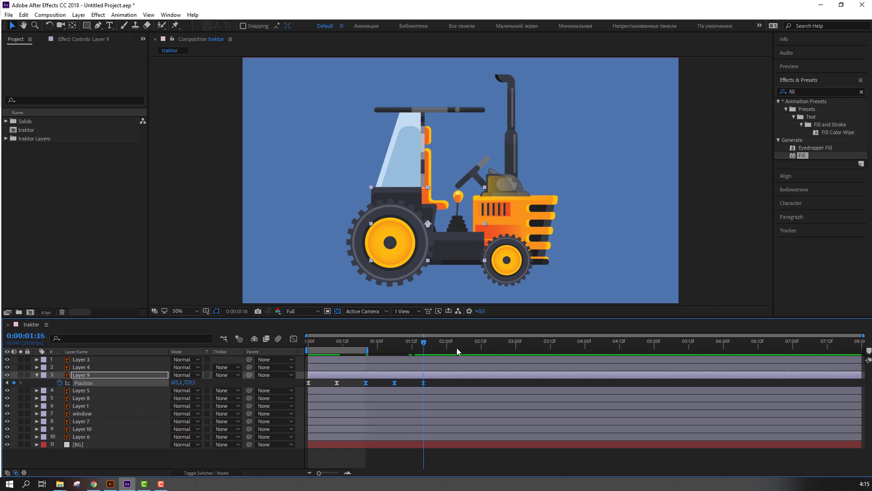
{"action": "key", "text": "ctrl+v"}
{"action": "left_click", "coordinate": [482, 349]}
{"action": "key", "text": "ctrl+v"}
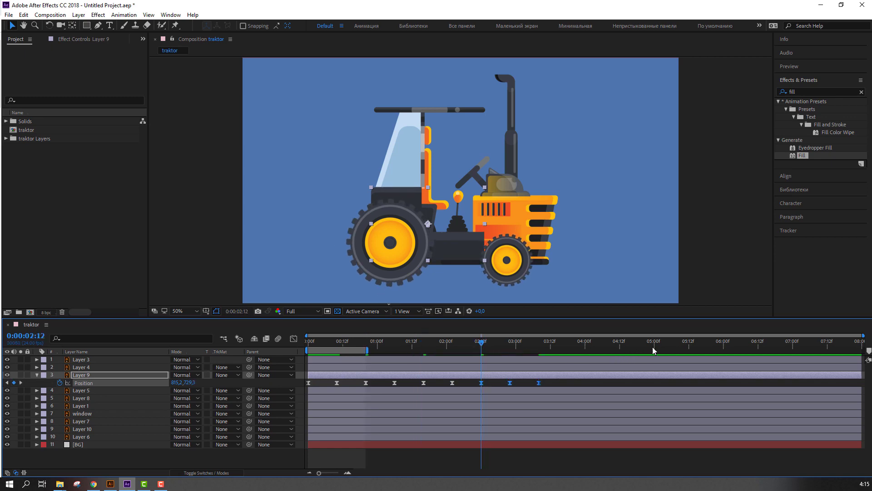
{"action": "left_click", "coordinate": [654, 348]}
{"action": "key", "text": "n"}
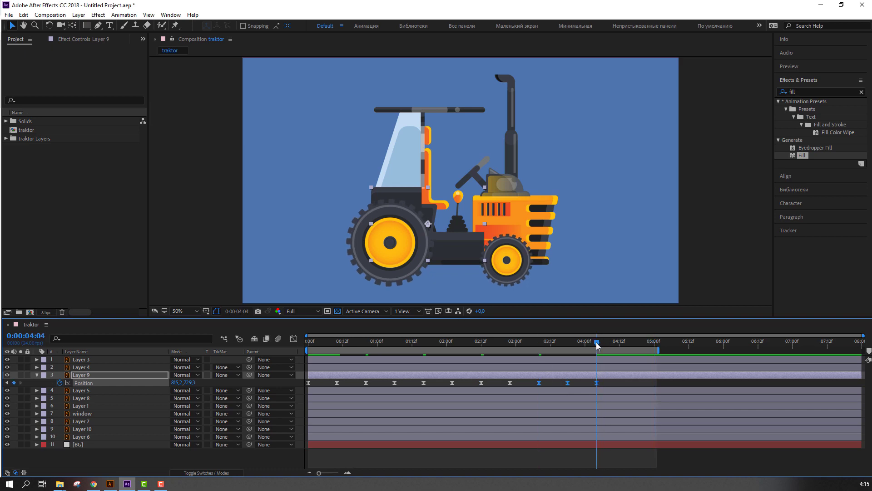
{"action": "left_click", "coordinate": [673, 381]}
Step: Trim the comp to the 5:00 work area, preview it, then collapse Layer 9 and select Layer 5
{"action": "right_click", "coordinate": [622, 348]}
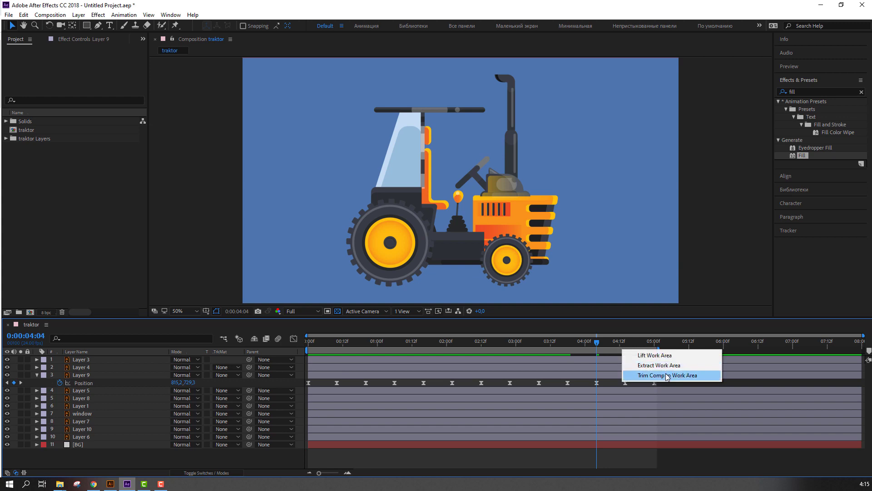
{"action": "left_click", "coordinate": [672, 374]}
{"action": "key", "text": "space"}
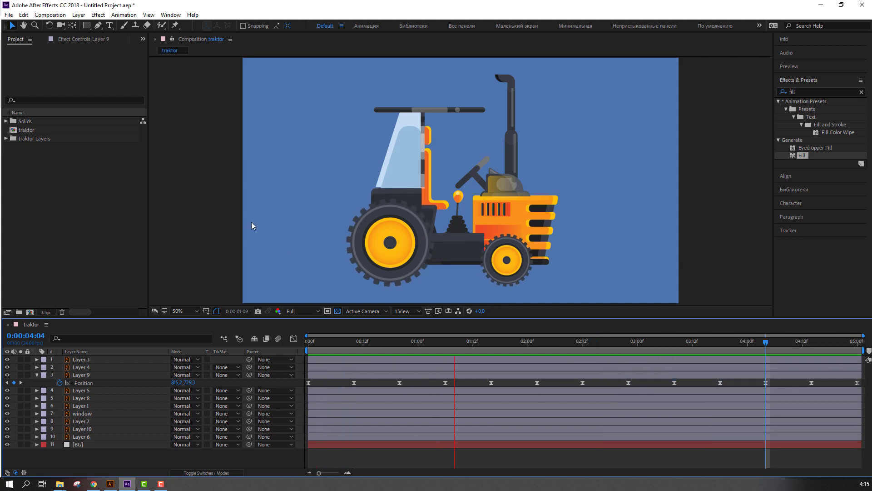
{"action": "key", "text": "comma"}
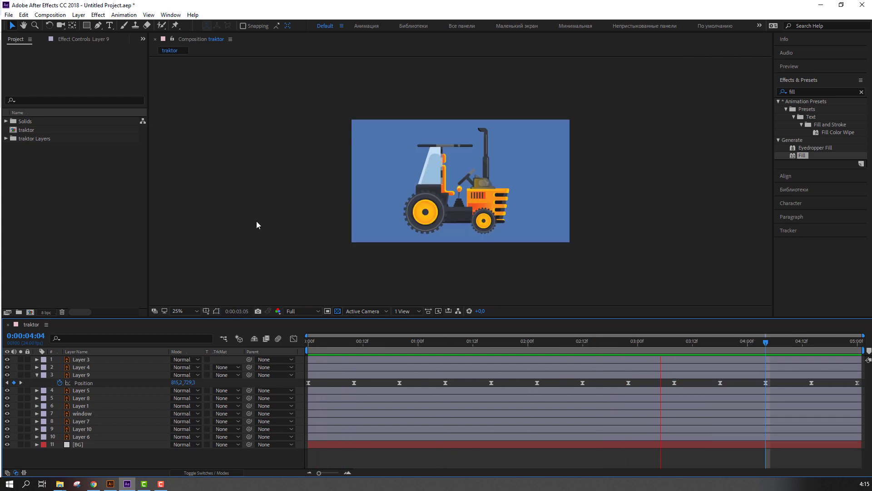
{"action": "key", "text": "period"}
{"action": "key", "text": "space"}
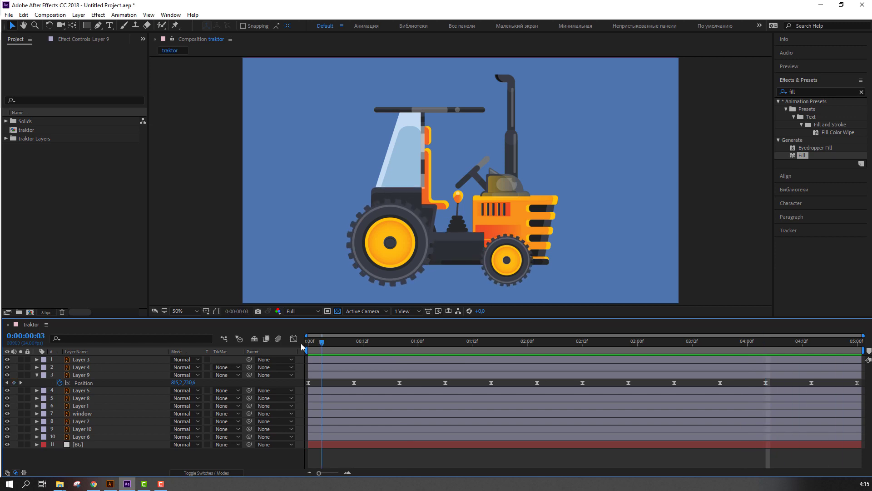
{"action": "left_click", "coordinate": [36, 375]}
{"action": "left_click", "coordinate": [70, 384]}
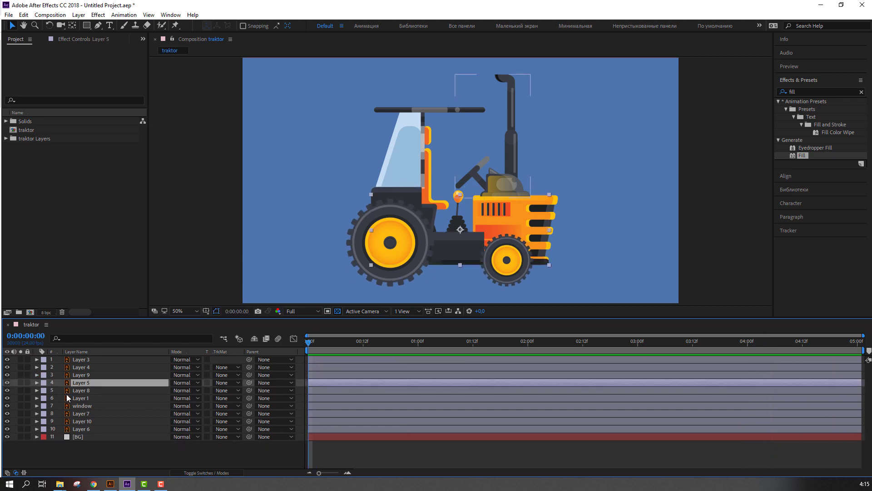
Step: Reveal Layer 5's Position and keyframe it lower at frame 10
{"action": "left_click", "coordinate": [22, 385]}
{"action": "left_click", "coordinate": [23, 384]}
{"action": "key", "text": "p"}
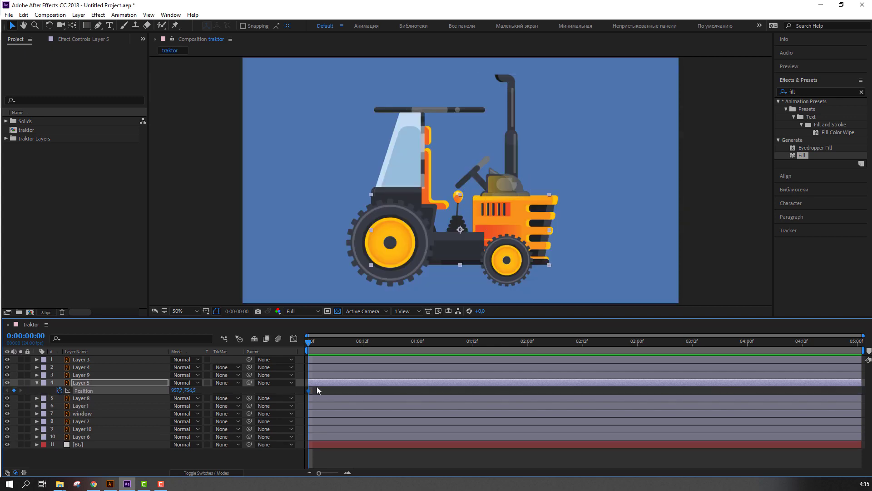
{"action": "key", "text": "Page_Down"}
{"action": "key", "text": "Page_Down"}
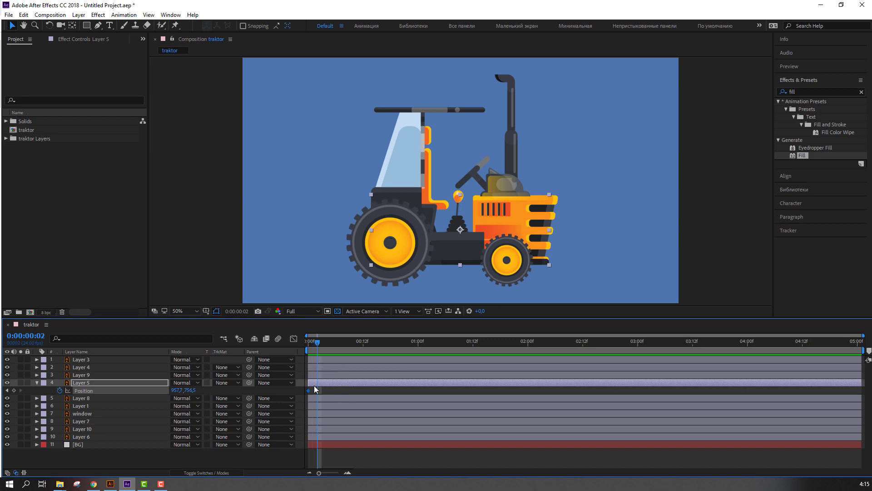
{"action": "left_click", "coordinate": [103, 375]}
{"action": "key", "text": "p"}
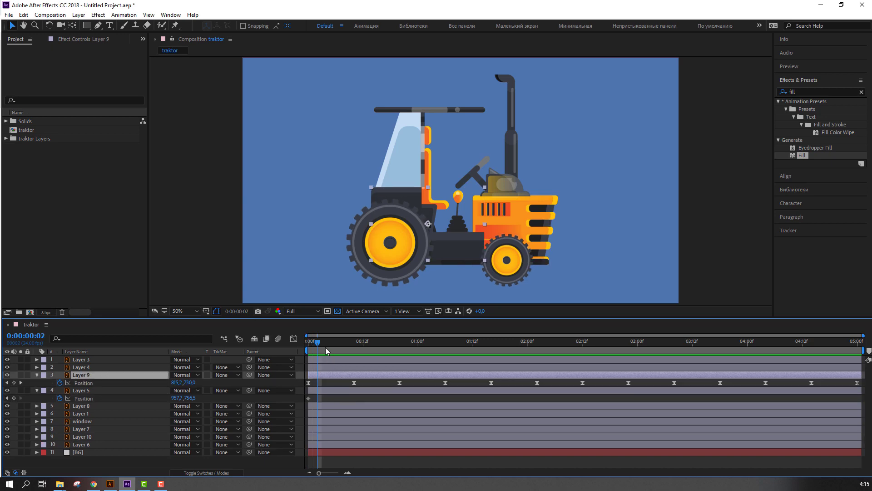
{"action": "left_click_drag", "start_coordinate": [325, 347], "coordinate": [354, 350]}
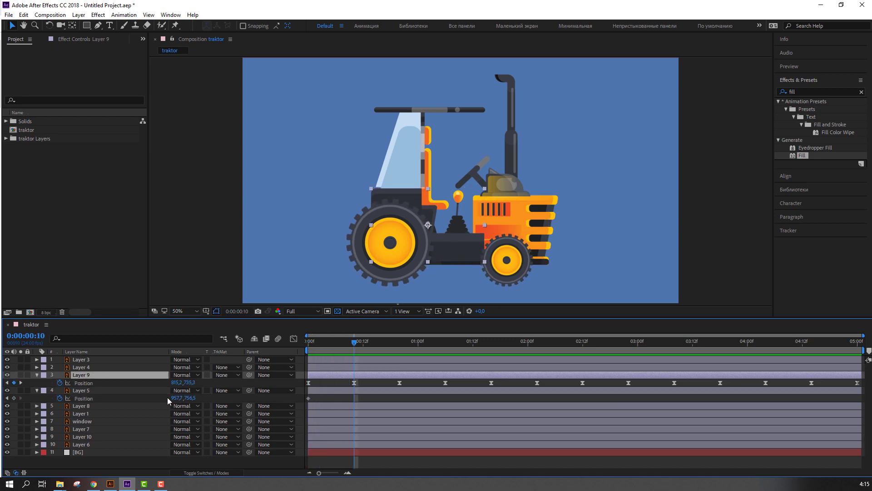
{"action": "left_click_drag", "start_coordinate": [188, 397], "coordinate": [193, 397]}
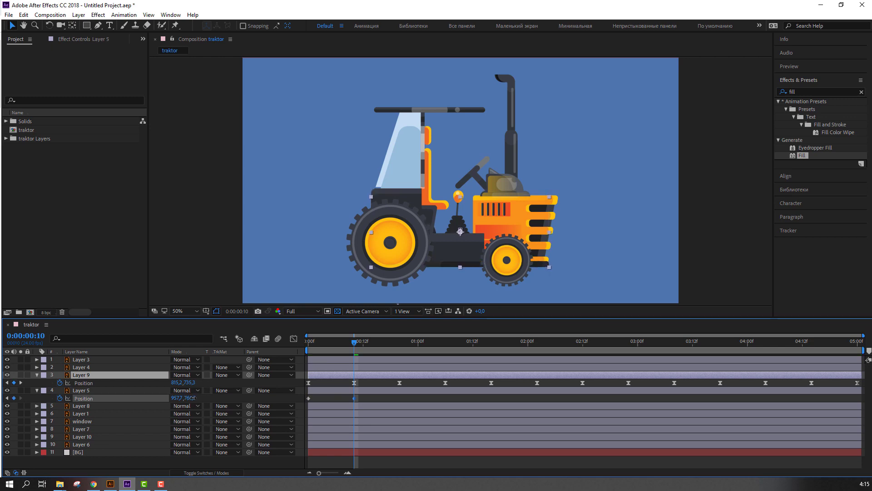
{"action": "mouse_move", "coordinate": [354, 341]}
{"action": "left_mouse_down"}
{"action": "mouse_move", "coordinate": [335, 347]}
{"action": "mouse_move", "coordinate": [396, 356]}
{"action": "left_mouse_up"}
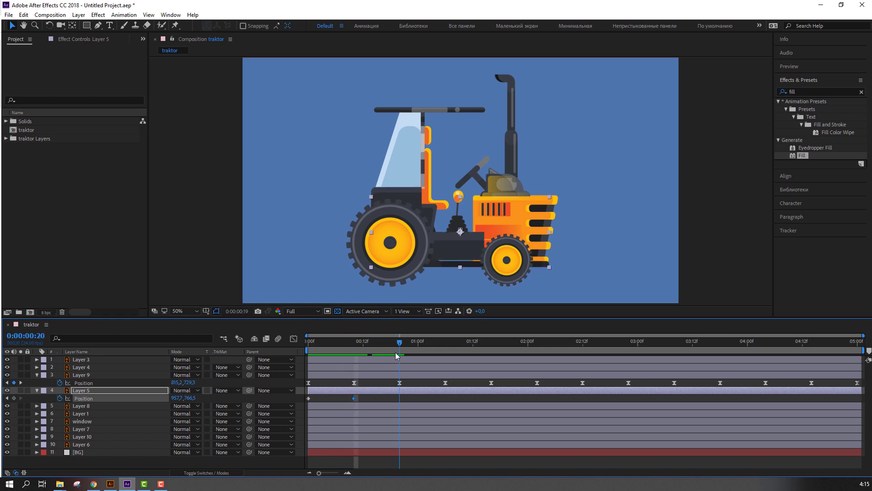
Step: Apply Easy Ease to both Layer 5 Position keyframes, spread them further apart, and preview
{"action": "left_click", "coordinate": [308, 398]}
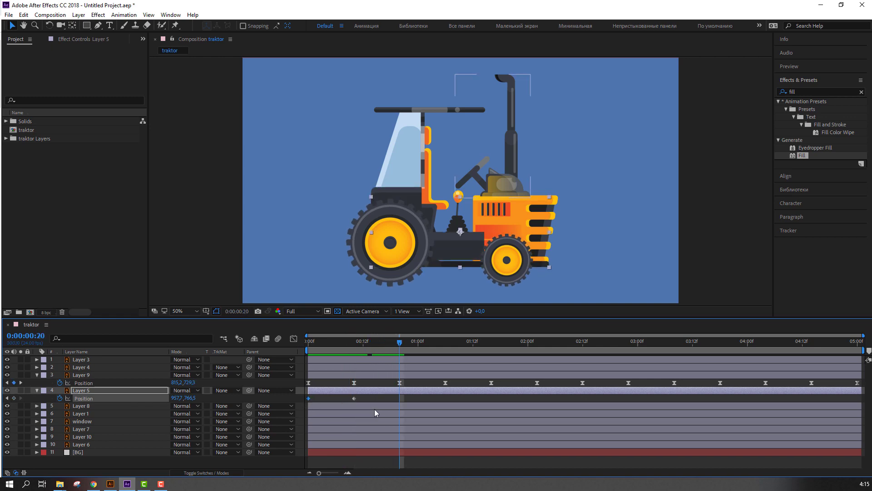
{"action": "left_click_drag", "start_coordinate": [409, 397], "coordinate": [305, 400]}
{"action": "right_click", "coordinate": [306, 397]}
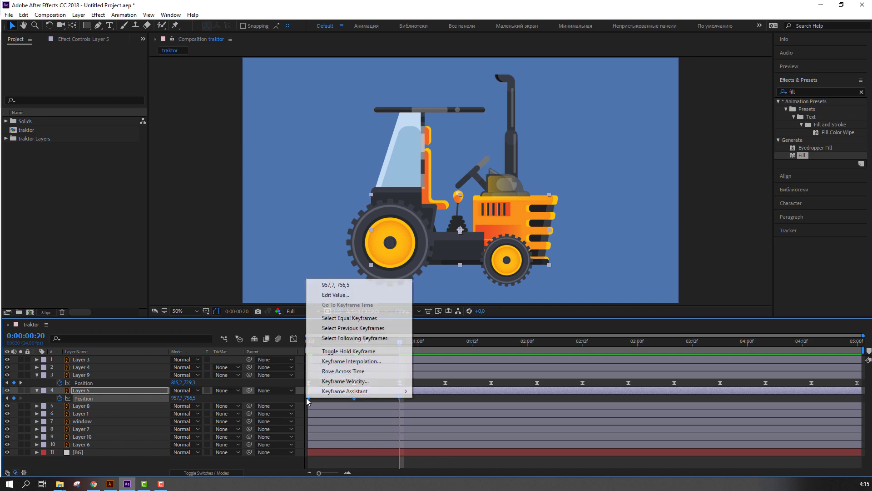
{"action": "mouse_move", "coordinate": [386, 391]}
{"action": "left_click", "coordinate": [424, 421]}
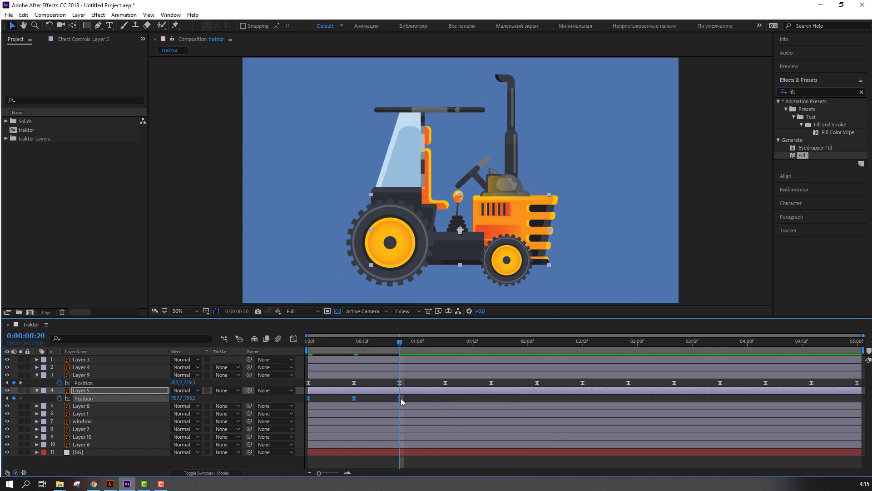
{"action": "left_click_drag", "start_coordinate": [399, 398], "coordinate": [427, 398]}
{"action": "left_click", "coordinate": [419, 407]}
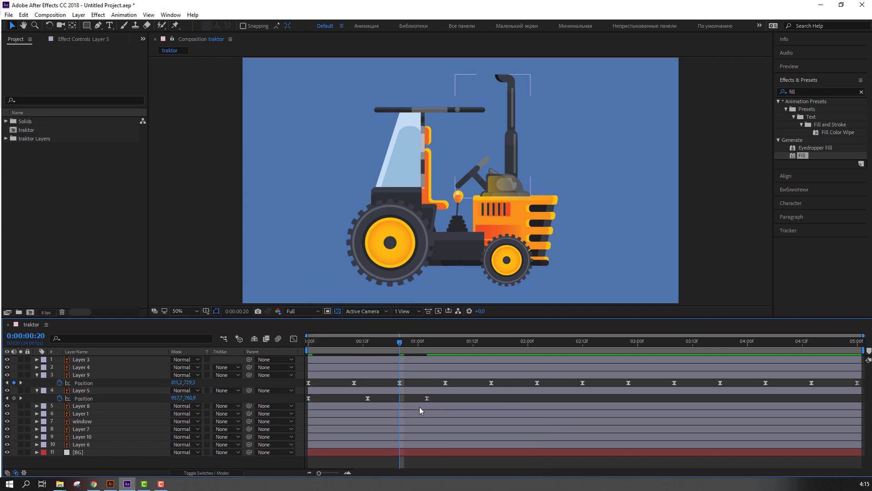
{"action": "key", "text": "space"}
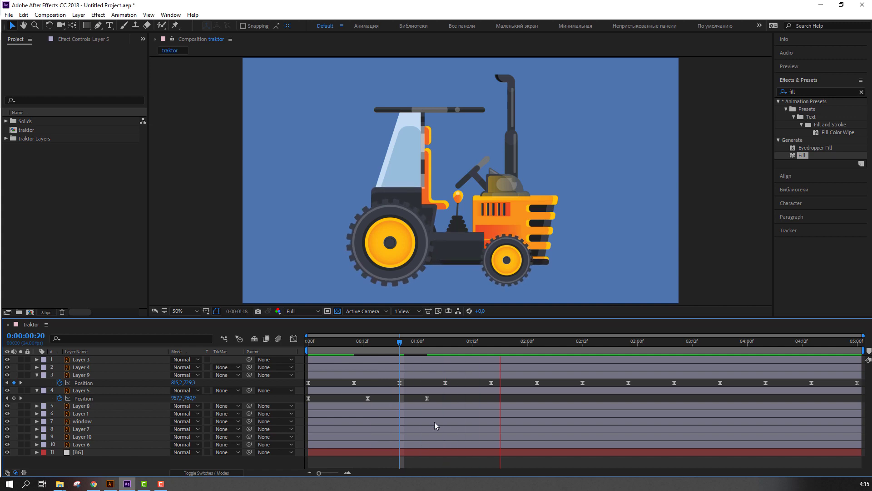
{"action": "left_click", "coordinate": [436, 388]}
Step: Copy the Layer 5 bounce keyframes and paste them repeatedly, ending the last one at 5:00
{"action": "left_click", "coordinate": [375, 399]}
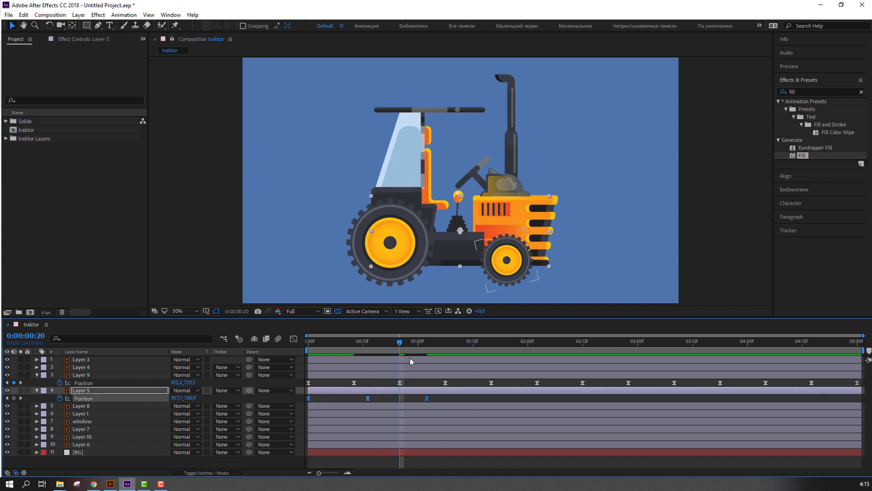
{"action": "left_click", "coordinate": [427, 345]}
{"action": "key", "text": "ctrl+c"}
{"action": "key", "text": "ctrl+v"}
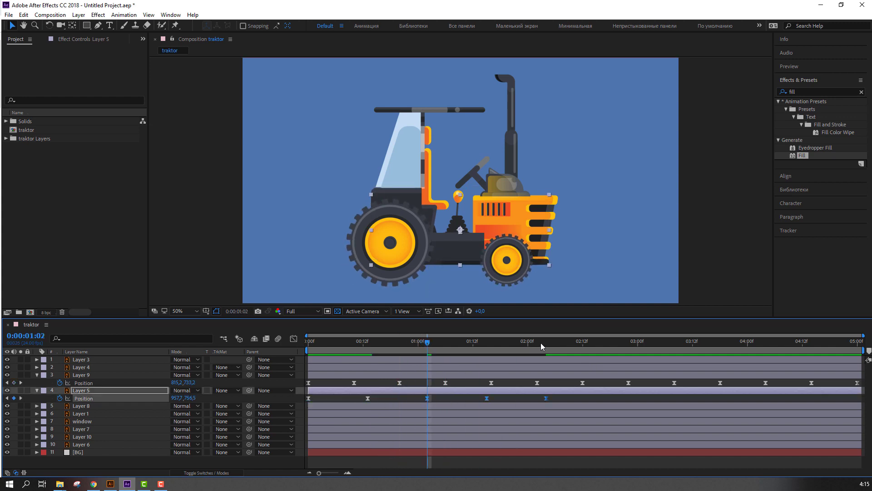
{"action": "key", "text": "ctrl+v"}
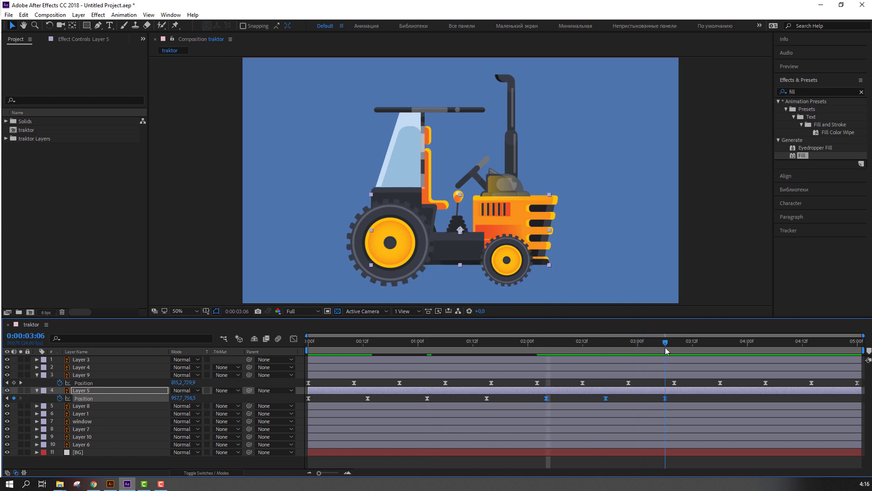
{"action": "key", "text": "ctrl+v"}
{"action": "left_click", "coordinate": [784, 341]}
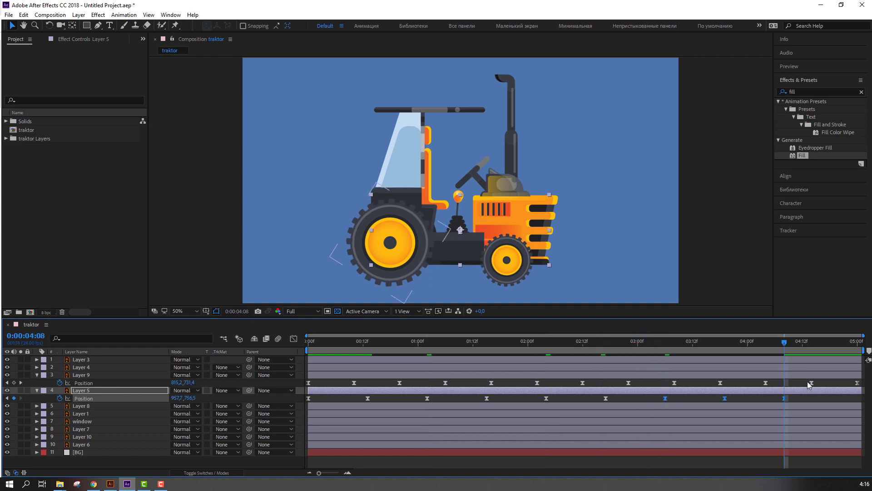
{"action": "key", "text": "ctrl+v"}
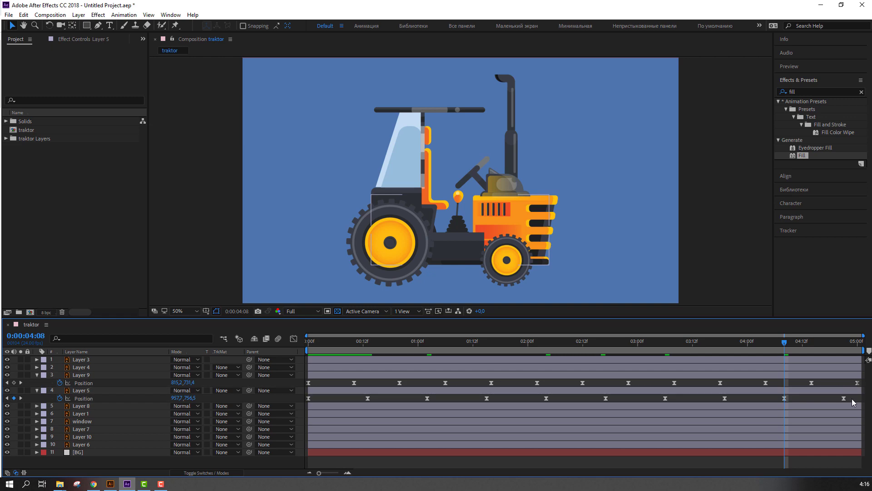
{"action": "left_click_drag", "start_coordinate": [843, 398], "coordinate": [858, 399]}
{"action": "left_click", "coordinate": [844, 403]}
{"action": "key", "text": "space"}
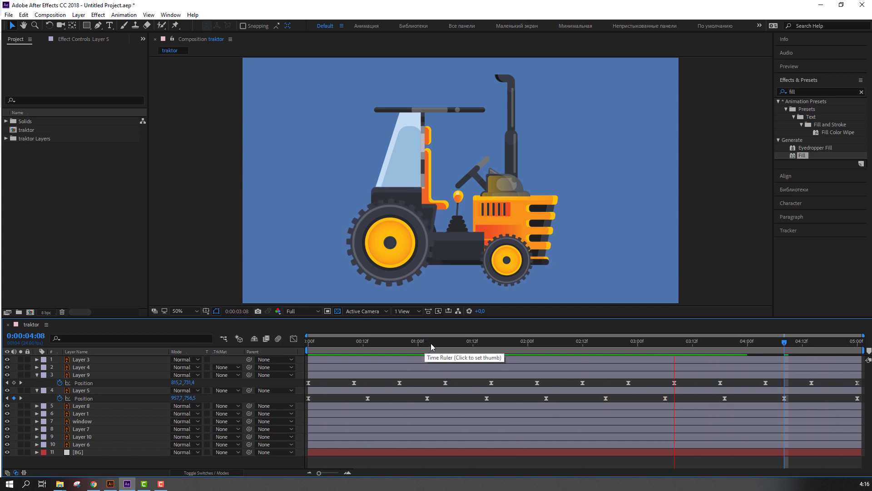
{"action": "key", "text": "space"}
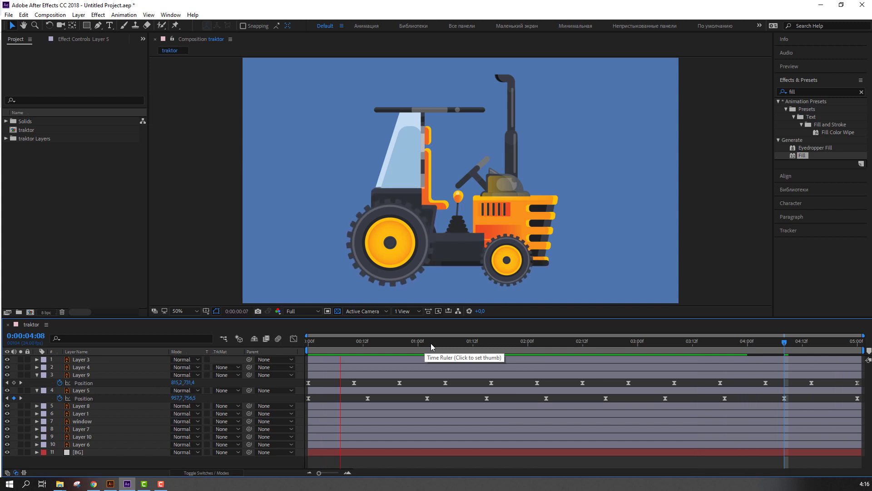
{"action": "left_click_drag", "start_coordinate": [430, 343], "coordinate": [309, 345]}
Step: At the first frame, collapse Layer 5 and solo Layer 8, the exhaust and steering part
{"action": "left_click", "coordinate": [43, 391]}
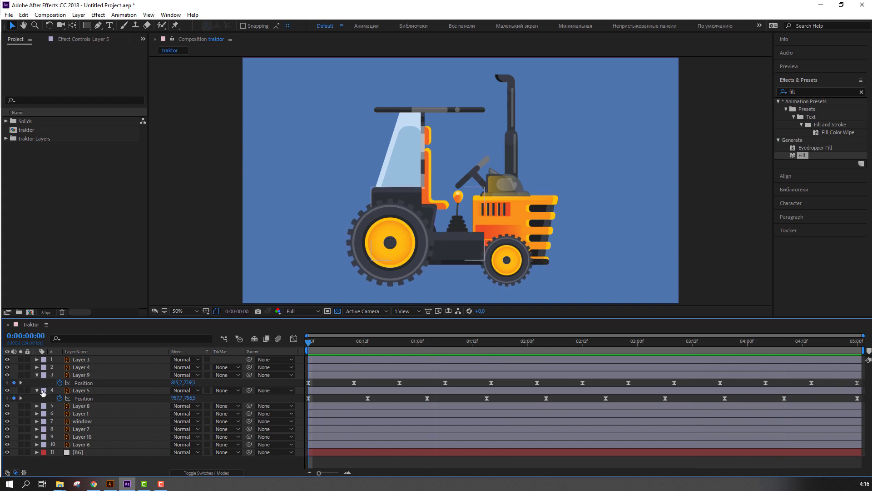
{"action": "left_click", "coordinate": [37, 390]}
{"action": "left_click", "coordinate": [79, 398]}
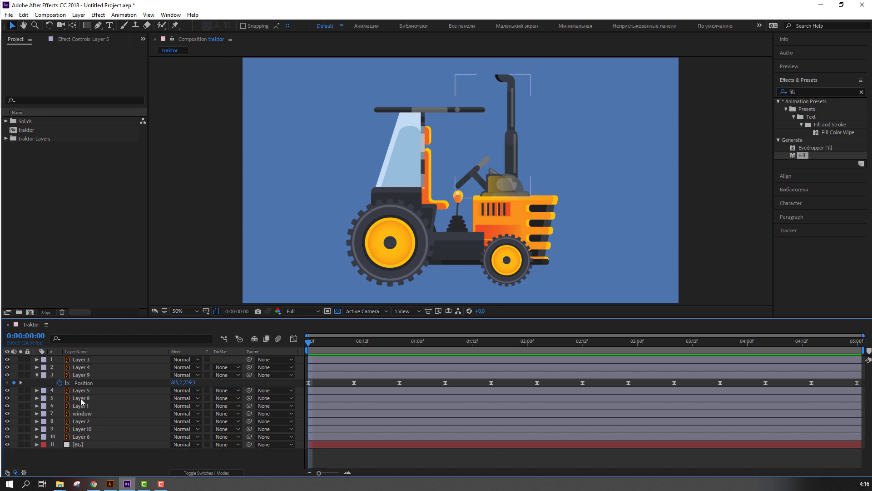
{"action": "left_click", "coordinate": [20, 398]}
{"action": "left_click", "coordinate": [21, 398]}
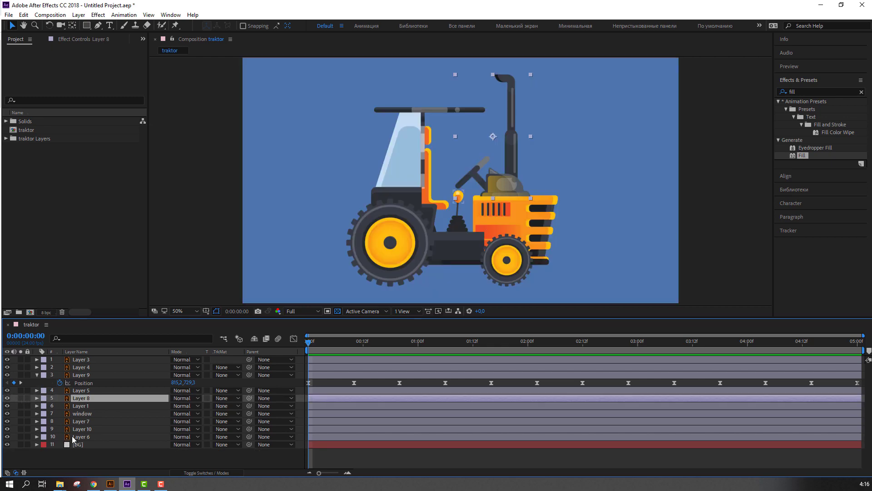
{"action": "left_click", "coordinate": [20, 398]}
{"action": "left_click", "coordinate": [67, 398]}
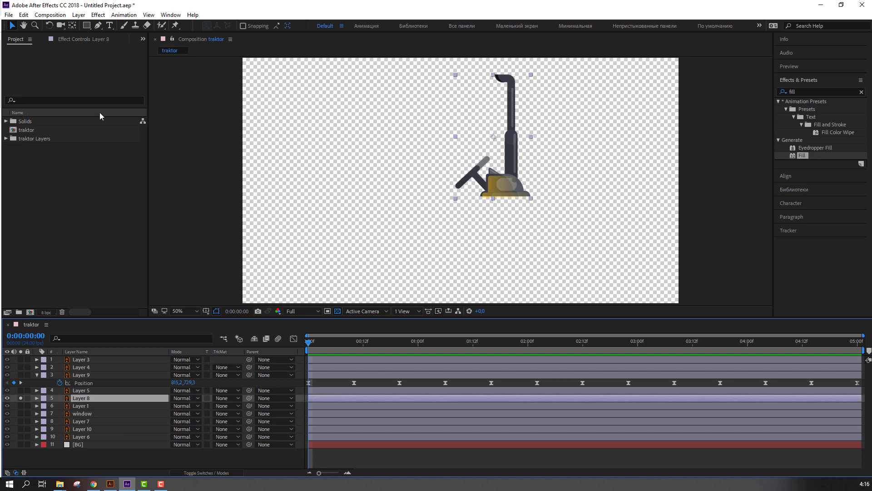
Step: With the Pan Behind tool, drag Layer 8's anchor down to the pipe base, then unsolo
{"action": "left_click", "coordinate": [72, 26]}
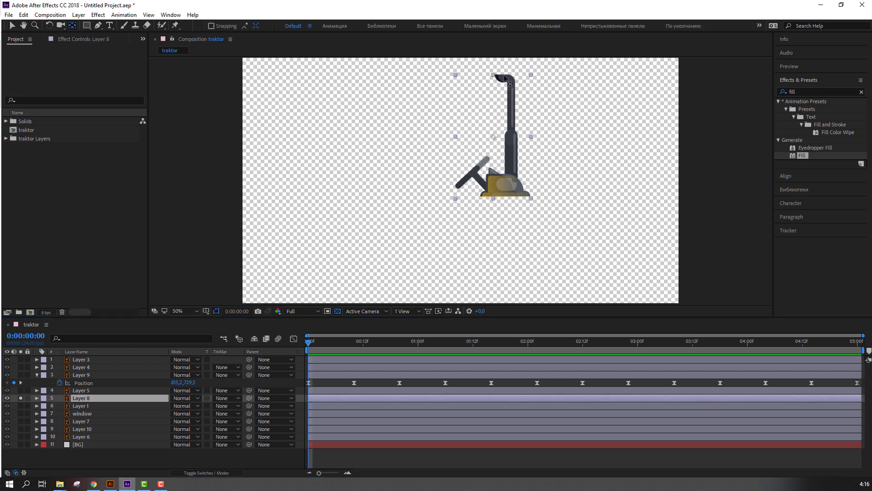
{"action": "left_click_drag", "start_coordinate": [493, 136], "coordinate": [506, 196]}
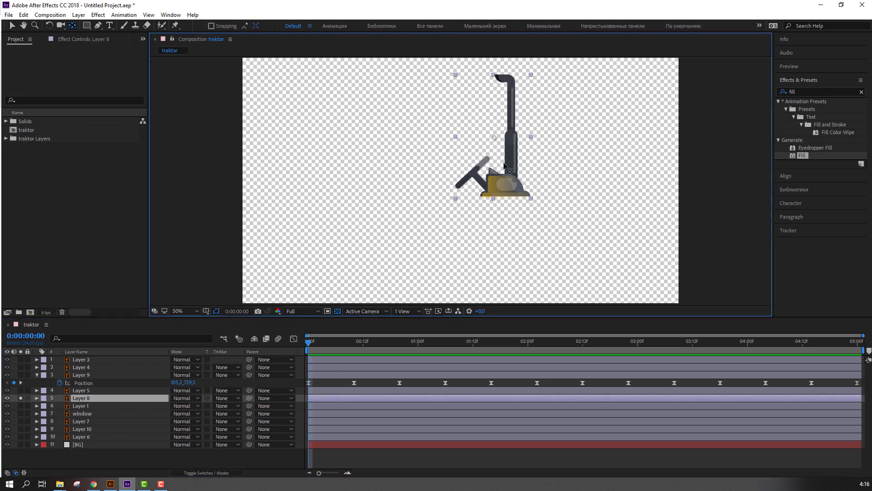
{"action": "left_click", "coordinate": [337, 311]}
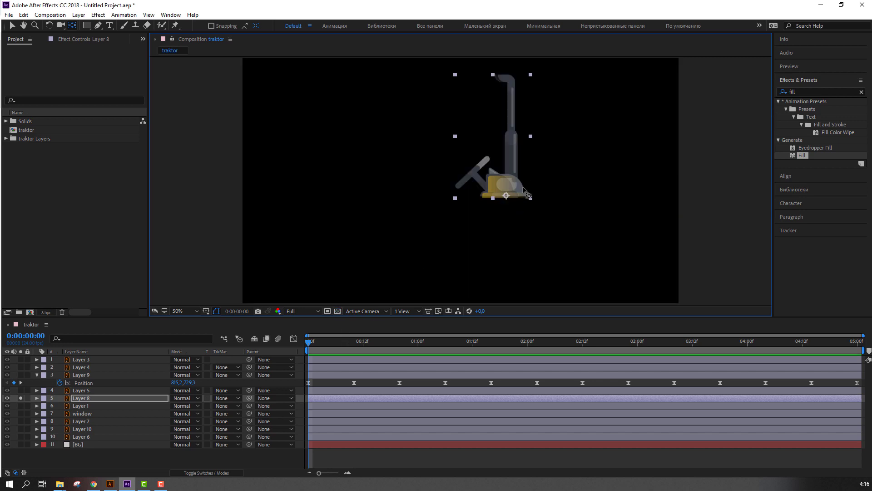
{"action": "left_click", "coordinate": [11, 25]}
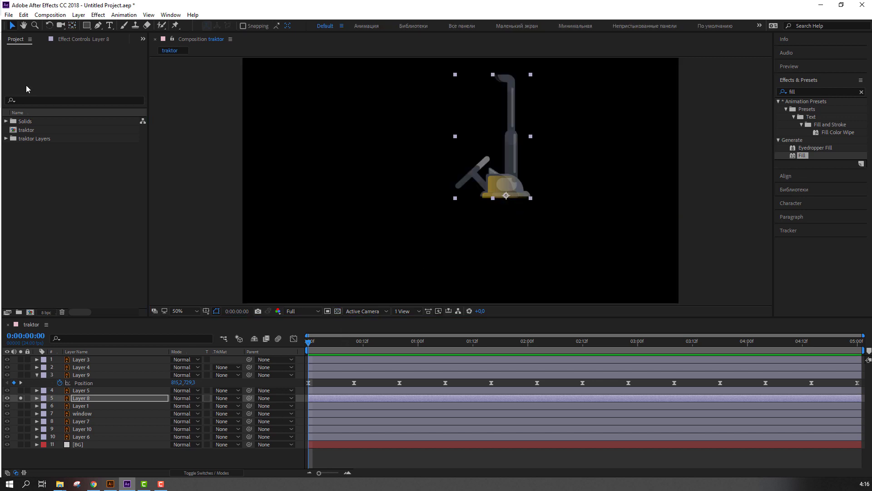
{"action": "left_click", "coordinate": [20, 398]}
Step: Test a slight tilt and downward nudge on Layer 8's exhaust pipe, then undo both
{"action": "left_click", "coordinate": [86, 399]}
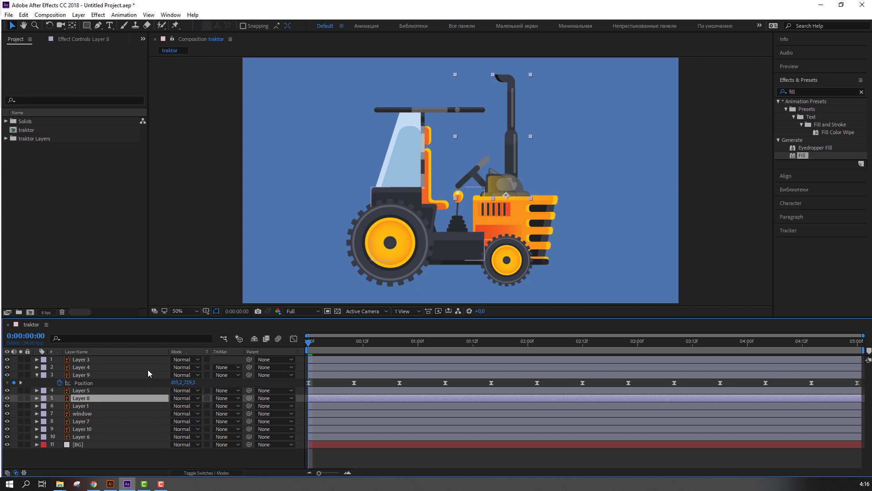
{"action": "key", "text": "r"}
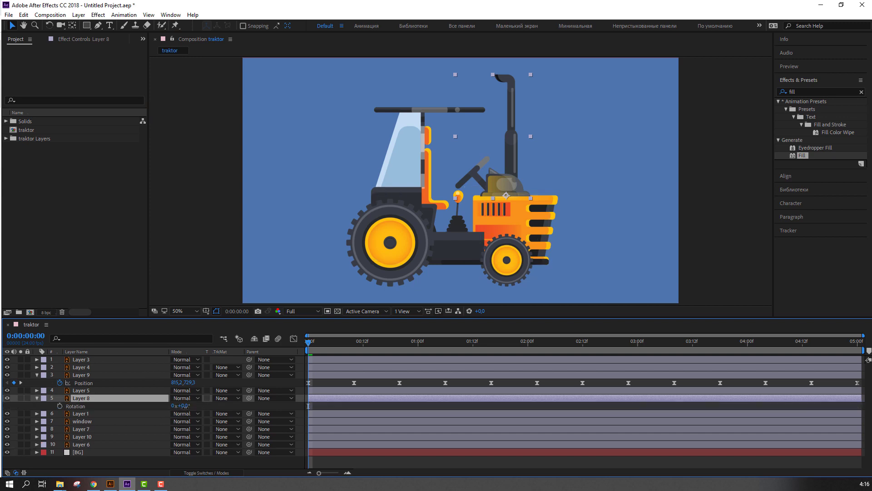
{"action": "left_click_drag", "start_coordinate": [185, 406], "coordinate": [179, 406]}
{"action": "key", "text": "ctrl+z"}
{"action": "key", "text": "p"}
{"action": "left_click_drag", "start_coordinate": [192, 405], "coordinate": [197, 405]}
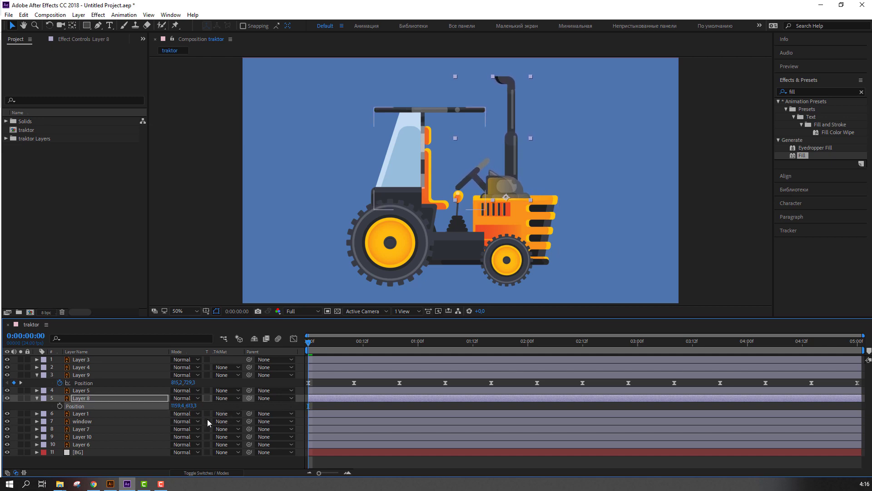
{"action": "key", "text": "ctrl+z"}
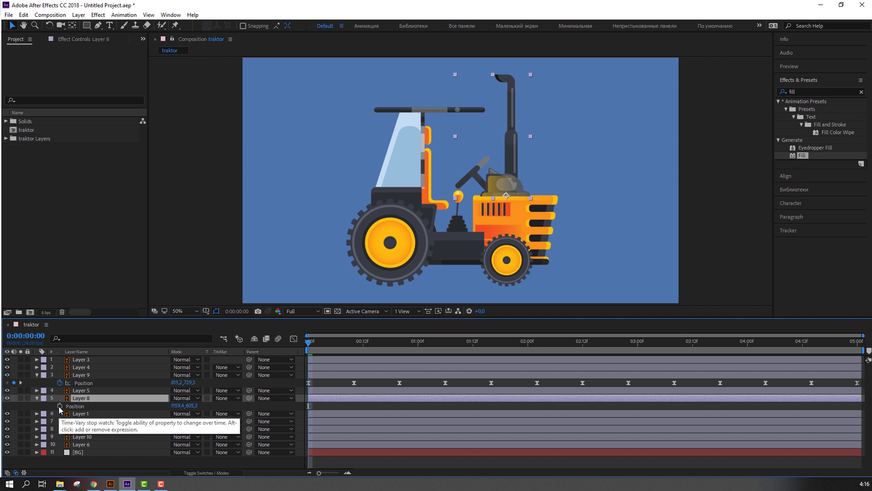
Step: Keyframe Layer 8's Position and Rotation at 0, tilt 2° at frame 10, restore rotation at frame 20
{"action": "left_click", "coordinate": [58, 405]}
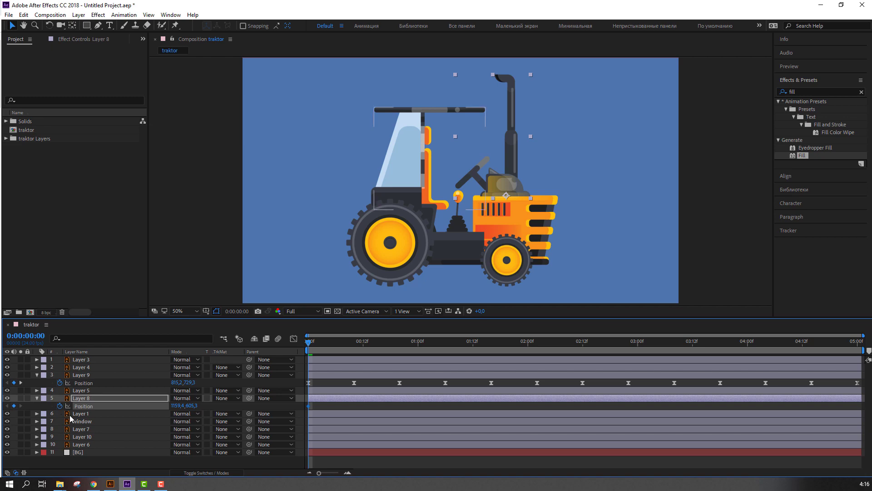
{"action": "key", "text": "shift+r"}
{"action": "left_click", "coordinate": [59, 413]}
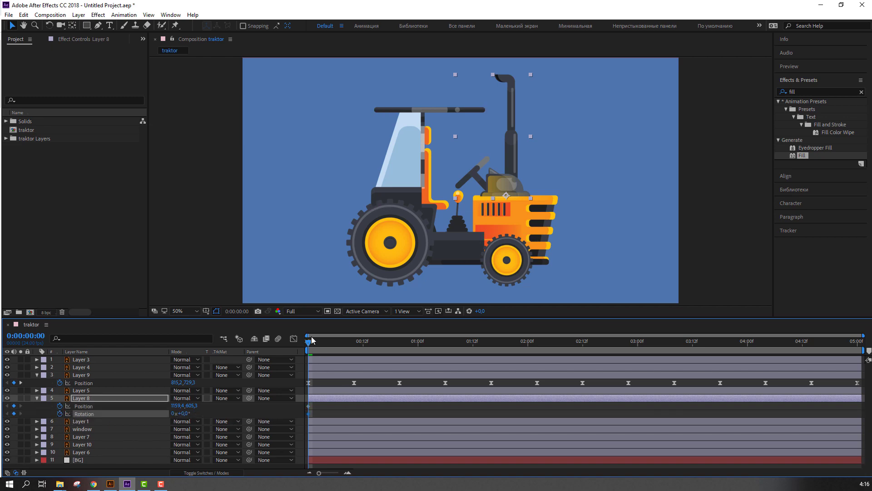
{"action": "left_click_drag", "start_coordinate": [309, 342], "coordinate": [354, 347]}
{"action": "left_click", "coordinate": [200, 415]}
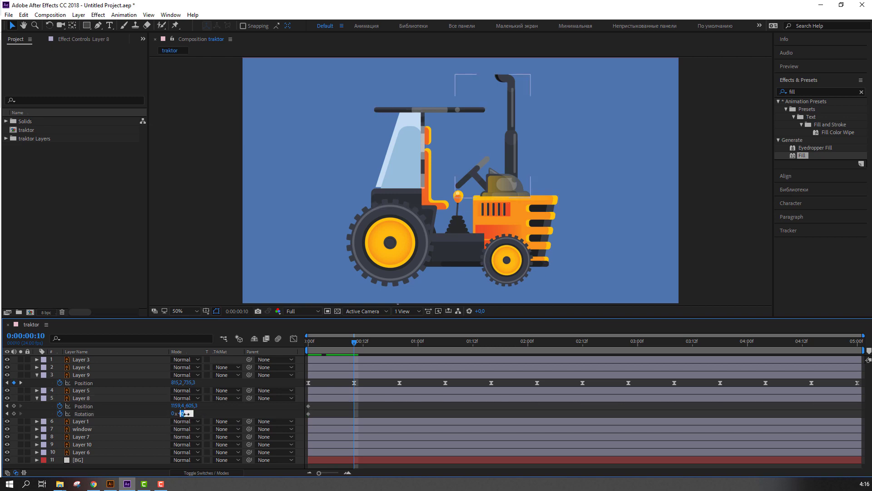
{"action": "key", "text": "Return"}
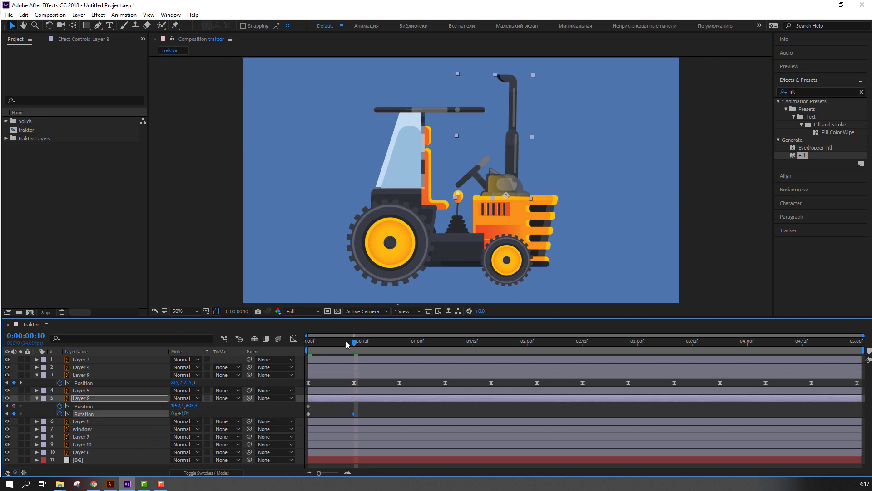
{"action": "left_click_drag", "start_coordinate": [346, 344], "coordinate": [354, 344]}
{"action": "key", "text": "Return"}
{"action": "left_click_drag", "start_coordinate": [353, 344], "coordinate": [400, 348]}
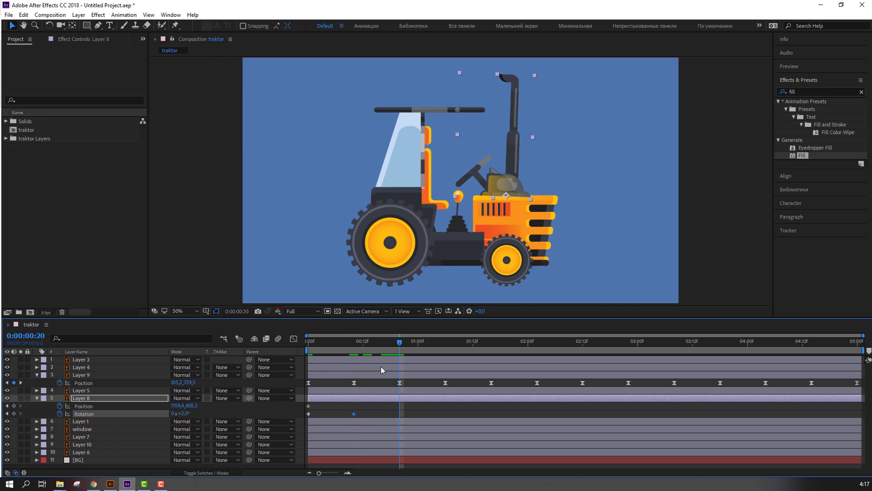
{"action": "left_click", "coordinate": [313, 413]}
{"action": "left_click", "coordinate": [308, 413]}
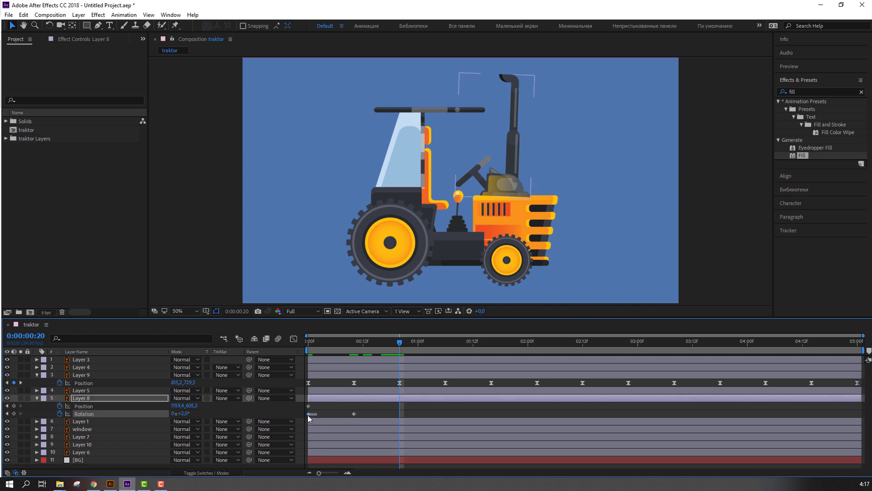
{"action": "key", "text": "ctrl+v"}
Step: Lower the pipe to Y 613,3 at frame 10 and return it to its starting height at frame 20
{"action": "mouse_move", "coordinate": [358, 343]}
{"action": "left_mouse_down"}
{"action": "mouse_move", "coordinate": [339, 345]}
{"action": "mouse_move", "coordinate": [354, 347]}
{"action": "left_mouse_up"}
{"action": "left_click", "coordinate": [364, 414]}
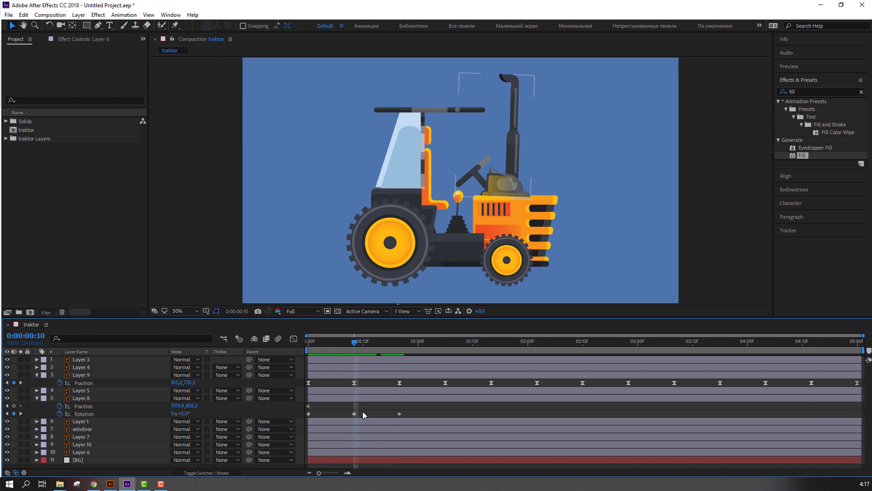
{"action": "left_click_drag", "start_coordinate": [188, 408], "coordinate": [192, 407]}
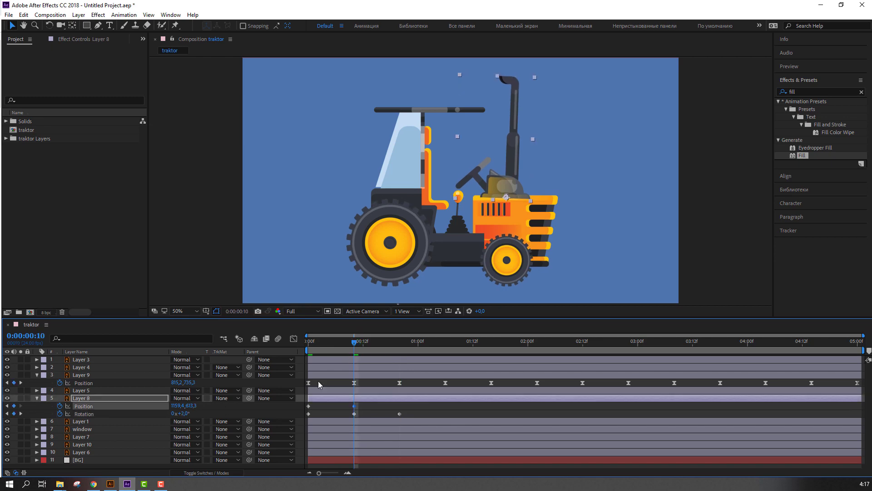
{"action": "left_click_drag", "start_coordinate": [350, 349], "coordinate": [400, 347]}
{"action": "left_click", "coordinate": [309, 405]}
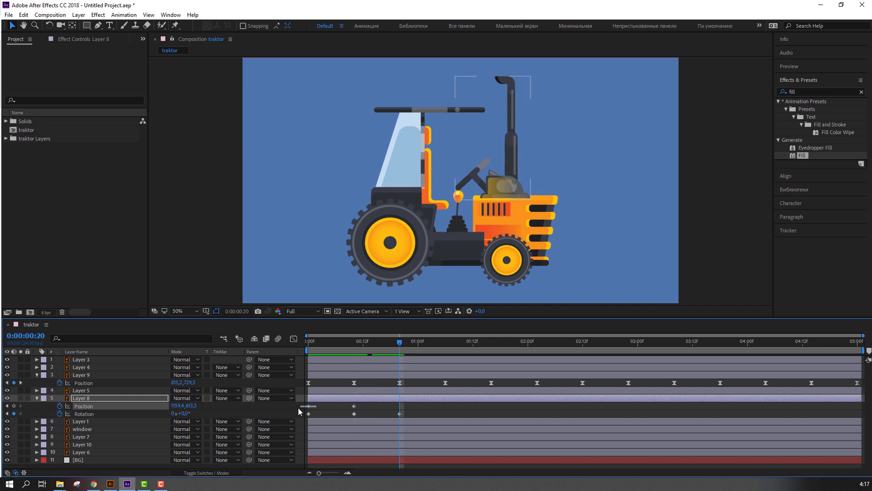
{"action": "key", "text": "ctrl+z"}
Step: Apply Easy Ease to all of Layer 8's Position and Rotation keyframes and preview
{"action": "left_click_drag", "start_coordinate": [413, 402], "coordinate": [305, 415]}
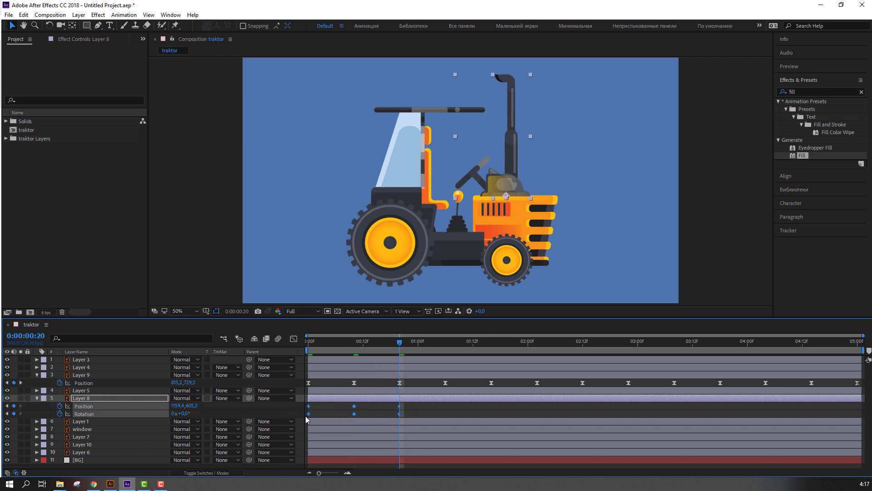
{"action": "right_click", "coordinate": [307, 414]}
{"action": "mouse_move", "coordinate": [314, 408]}
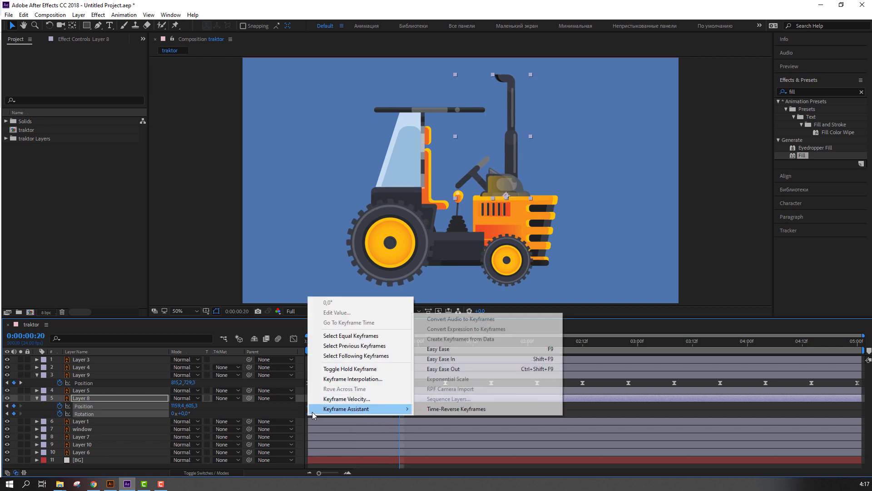
{"action": "left_click", "coordinate": [447, 350]}
{"action": "left_click", "coordinate": [423, 408]}
{"action": "key", "text": "space"}
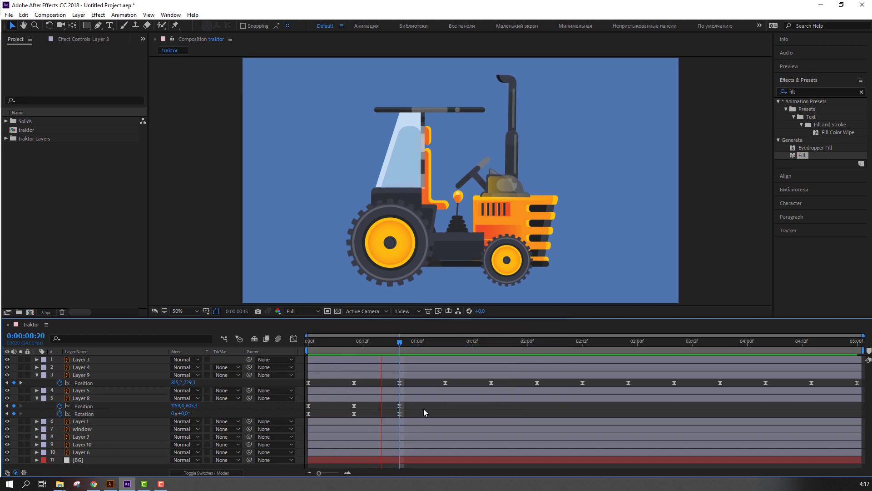
Step: Copy the dip-and-tilt keyframe cycle and paste it at 0:20, 1:16, about 3:08 and 4:04
{"action": "left_click_drag", "start_coordinate": [403, 406], "coordinate": [298, 413]}
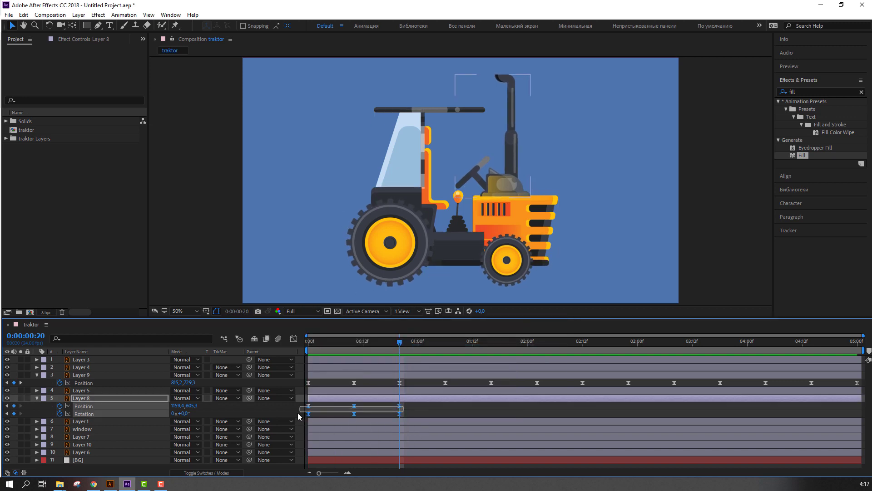
{"action": "key", "text": "ctrl+c"}
{"action": "key", "text": "ctrl+v"}
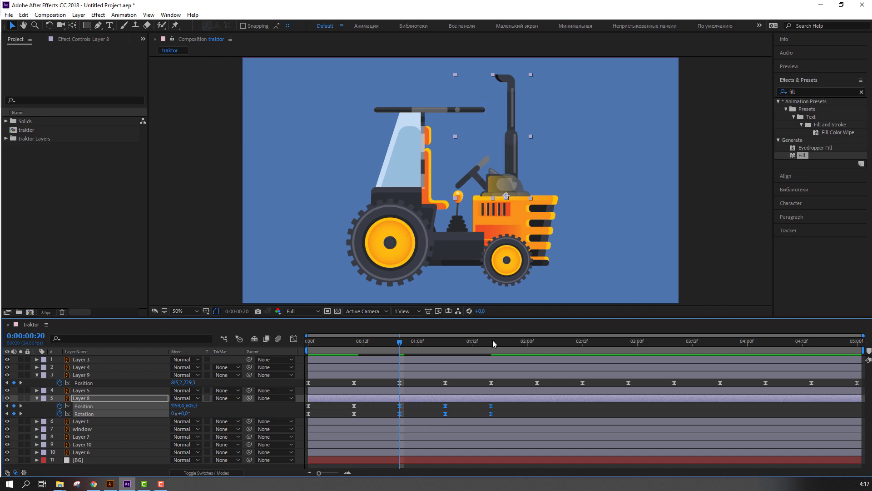
{"action": "left_click", "coordinate": [492, 340]}
{"action": "key", "text": "ctrl+v"}
{"action": "left_click", "coordinate": [587, 341]}
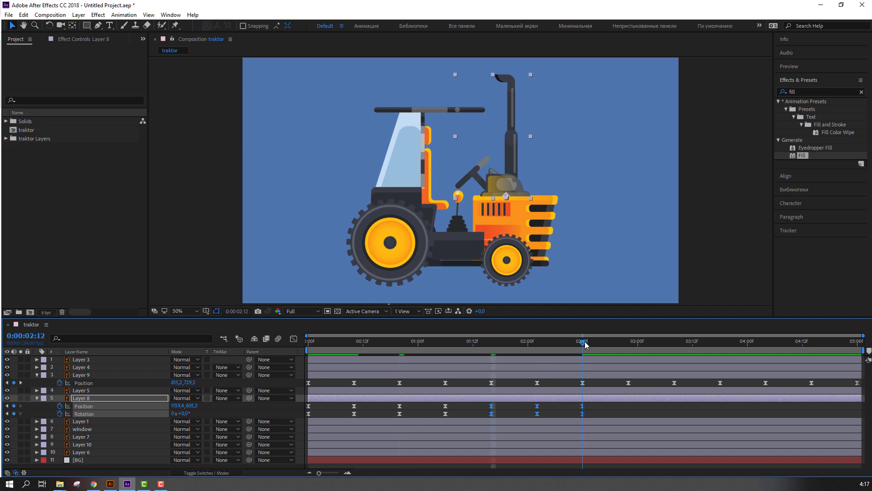
{"action": "left_click_drag", "start_coordinate": [687, 344], "coordinate": [675, 345]}
{"action": "key", "text": "ctrl+v"}
{"action": "left_click", "coordinate": [766, 341]}
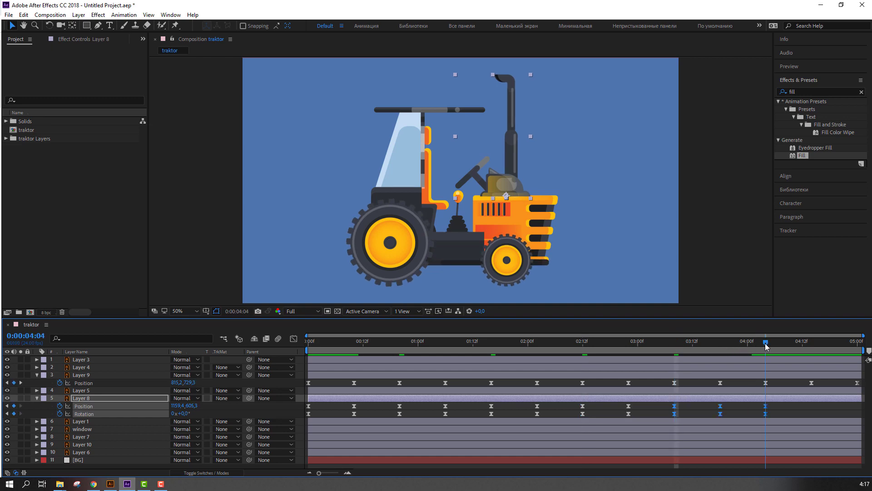
{"action": "key", "text": "ctrl+v"}
{"action": "left_click", "coordinate": [594, 412]}
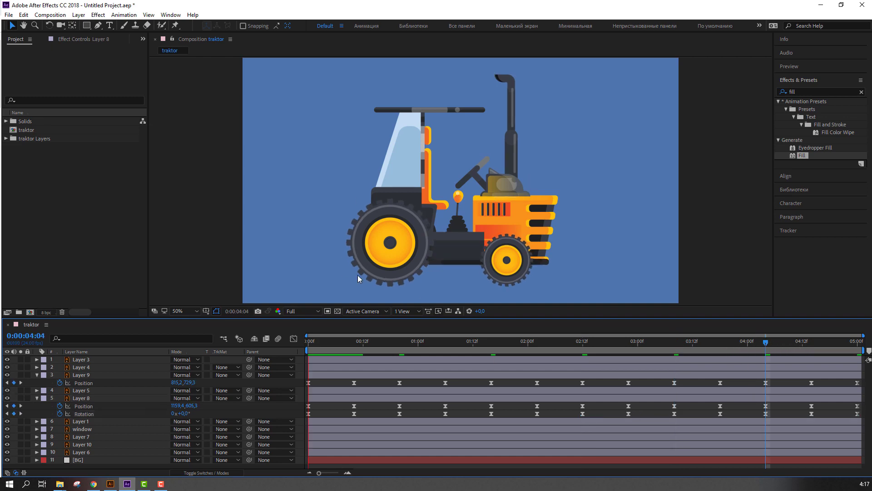
{"action": "key", "text": "space"}
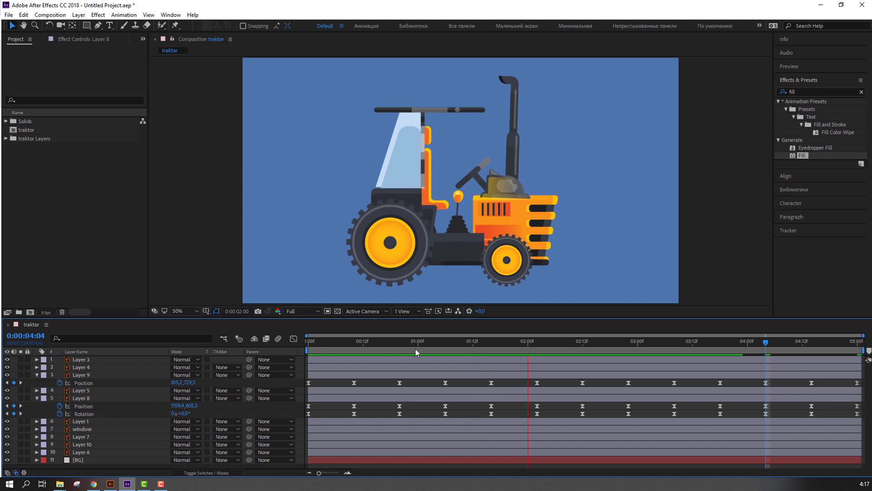
{"action": "scroll", "coordinate": [368, 251], "scroll_direction": "down", "scroll_amount": 2}
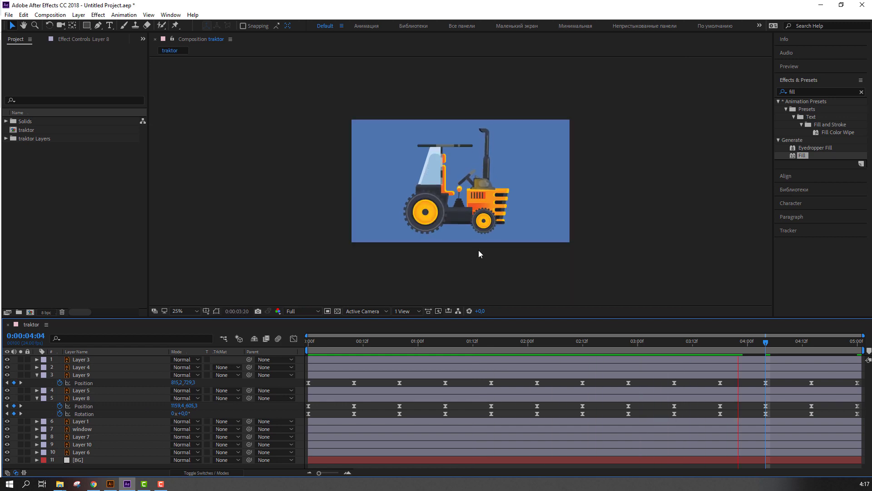
{"action": "scroll", "coordinate": [478, 250], "scroll_direction": "up", "scroll_amount": 2}
{"action": "left_click_drag", "start_coordinate": [409, 342], "coordinate": [51, 410]}
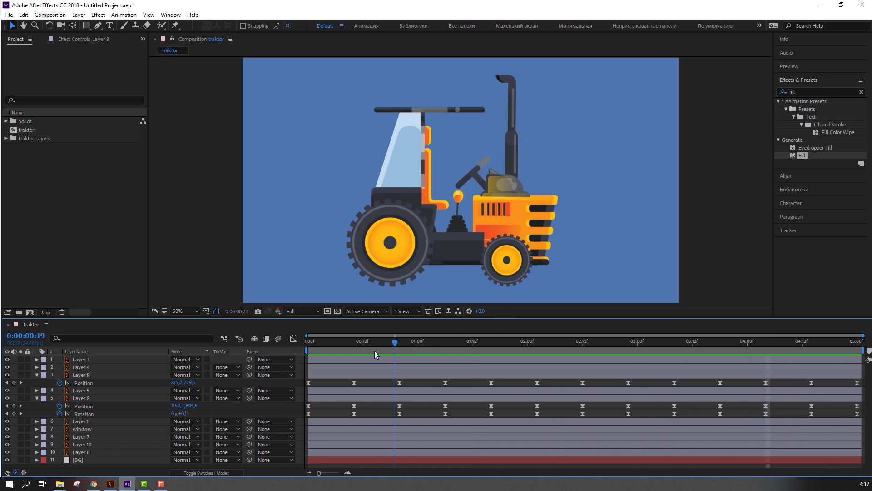
Step: Select Layer 1, reveal its Rotation and test-rotate it to check the pivot
{"action": "left_click", "coordinate": [37, 398]}
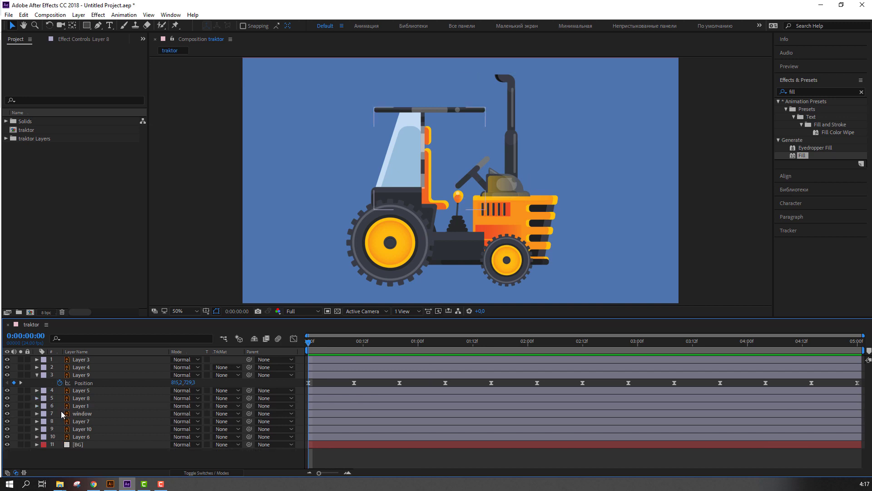
{"action": "left_click", "coordinate": [72, 407]}
{"action": "left_click", "coordinate": [21, 405]}
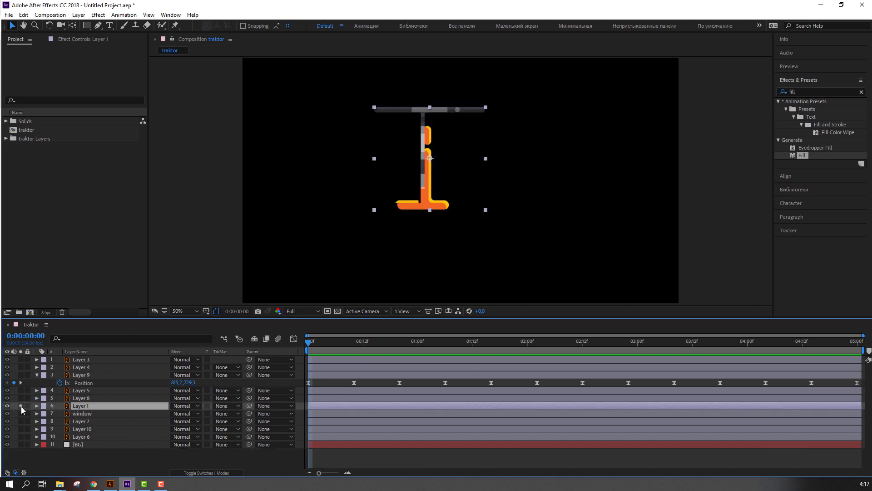
{"action": "left_click", "coordinate": [21, 405]}
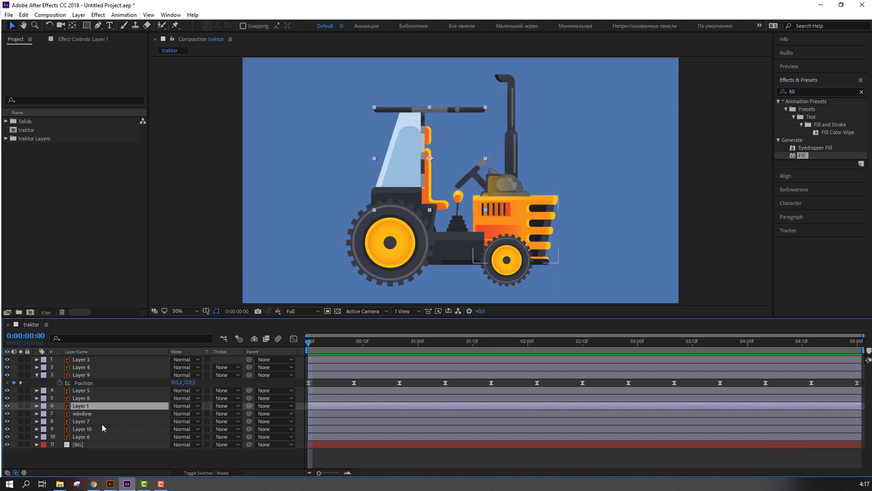
{"action": "key", "text": "r"}
{"action": "left_click_drag", "start_coordinate": [186, 415], "coordinate": [184, 415]}
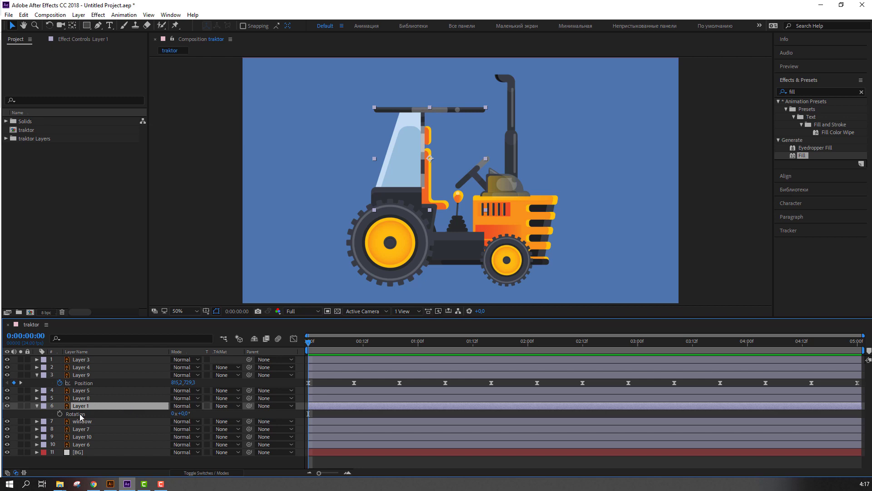
Step: Solo Layer 1, drag its anchor point down to the roof frame's base with Pan Behind, and test the tilt
{"action": "left_click", "coordinate": [20, 405]}
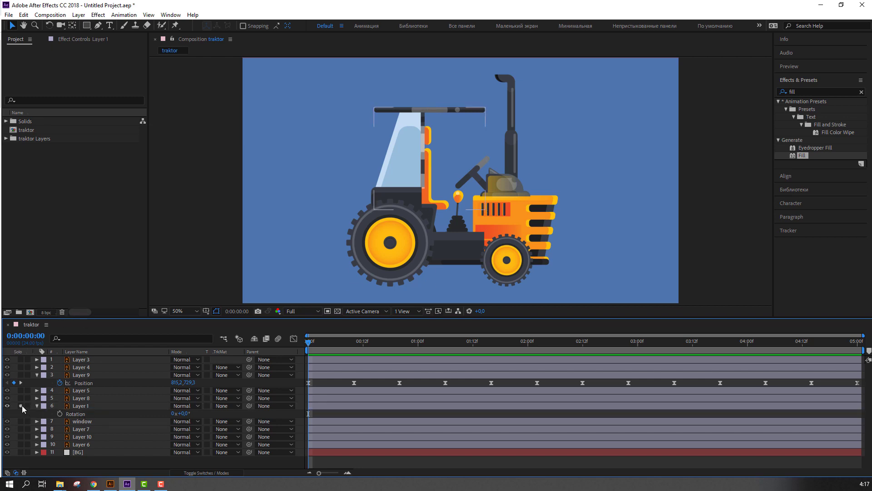
{"action": "left_click", "coordinate": [73, 26]}
{"action": "left_click_drag", "start_coordinate": [430, 156], "coordinate": [426, 208]}
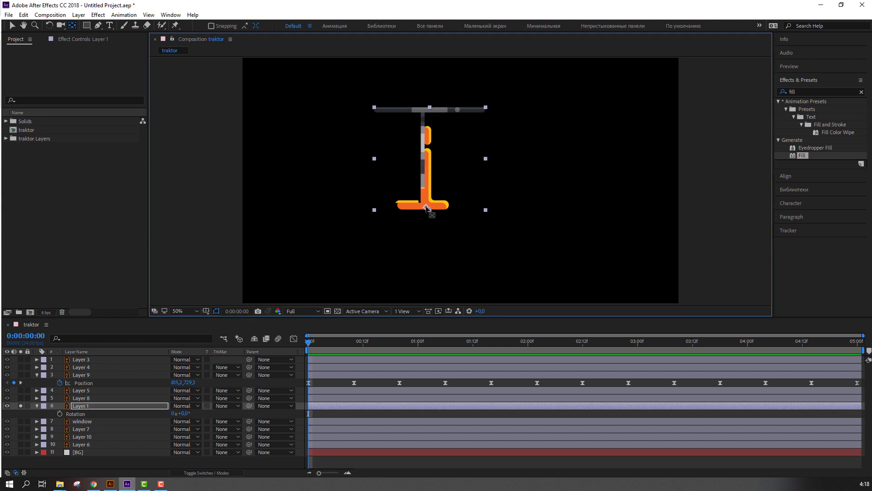
{"action": "left_click_drag", "start_coordinate": [427, 208], "coordinate": [435, 205]}
{"action": "left_click", "coordinate": [13, 27]}
{"action": "left_click_drag", "start_coordinate": [180, 413], "coordinate": [177, 414]}
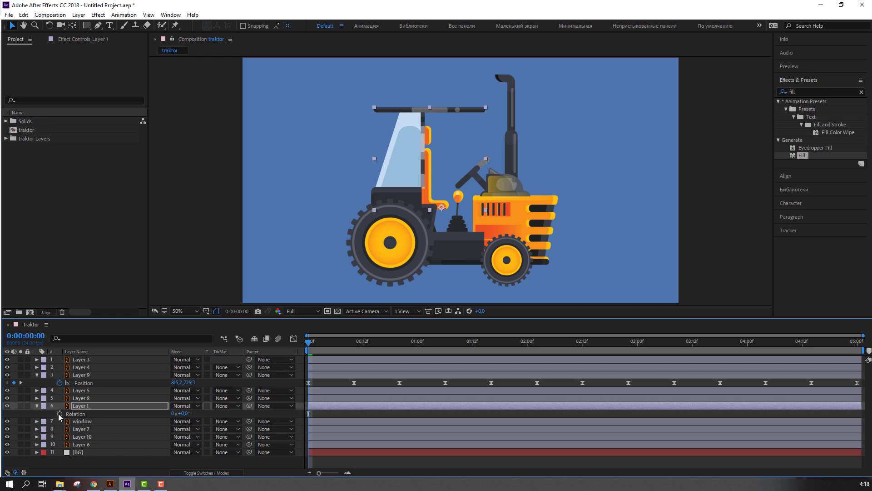
{"action": "left_click_drag", "start_coordinate": [181, 412], "coordinate": [181, 413]}
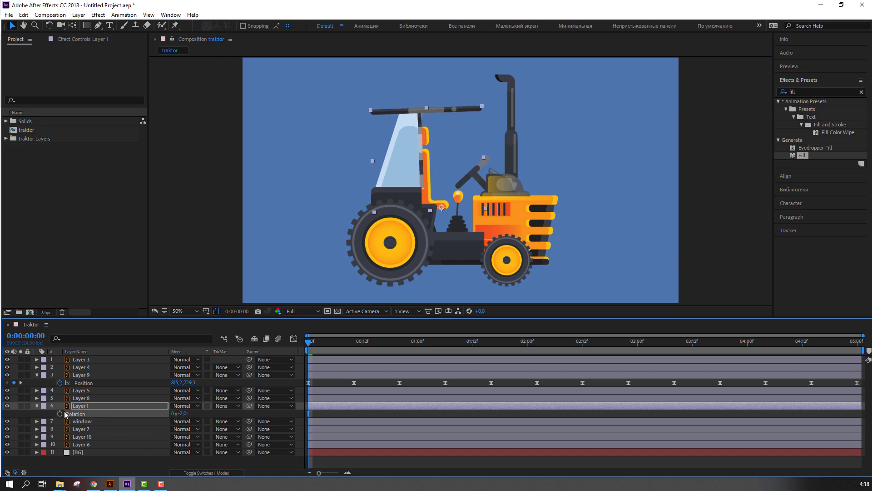
Step: Keyframe Layer 1's Rotation at -2° at 0:00 and +2° at 0:10
{"action": "left_click", "coordinate": [182, 413]}
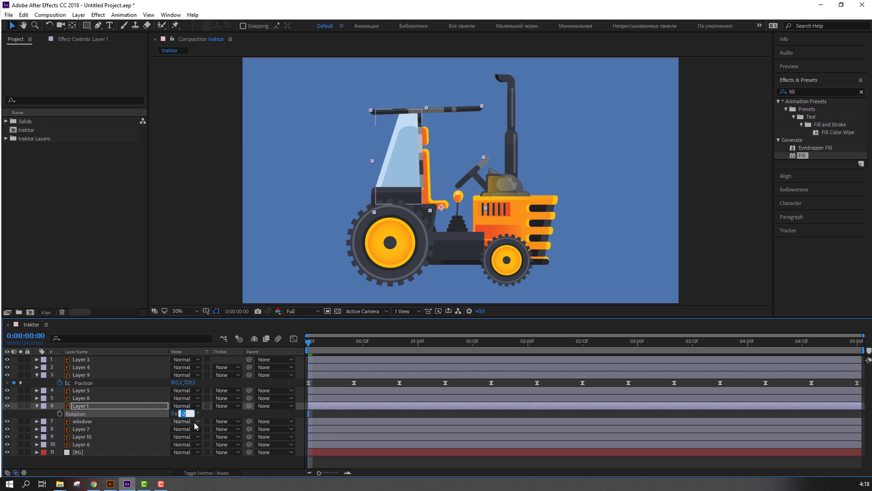
{"action": "type", "text": "3"}
{"action": "key", "text": "Return"}
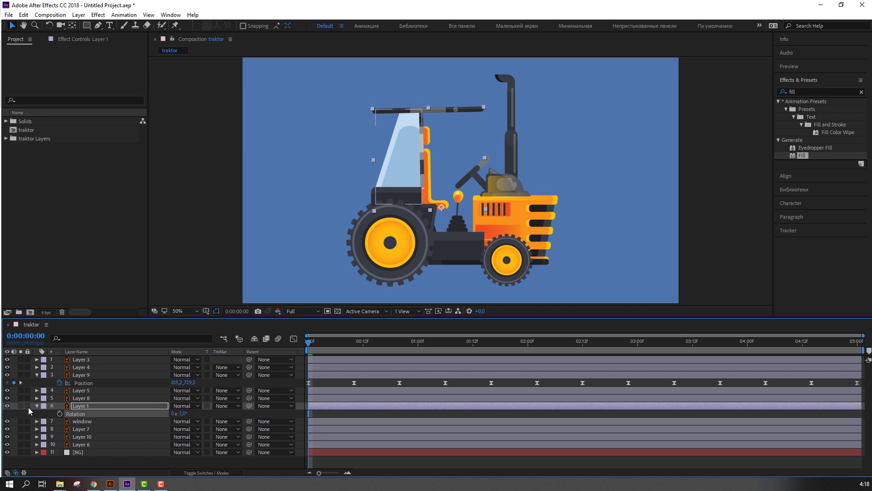
{"action": "left_click", "coordinate": [182, 413]}
{"action": "type", "text": "-2"}
{"action": "key", "text": "Return"}
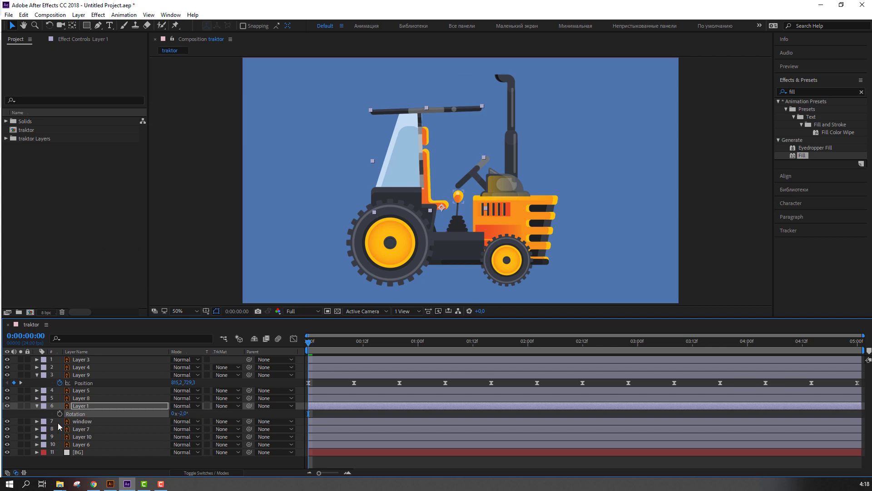
{"action": "left_click", "coordinate": [59, 414]}
{"action": "left_click_drag", "start_coordinate": [309, 342], "coordinate": [399, 345]}
{"action": "left_click", "coordinate": [181, 413]}
{"action": "type", "text": "2"}
{"action": "key", "text": "Return"}
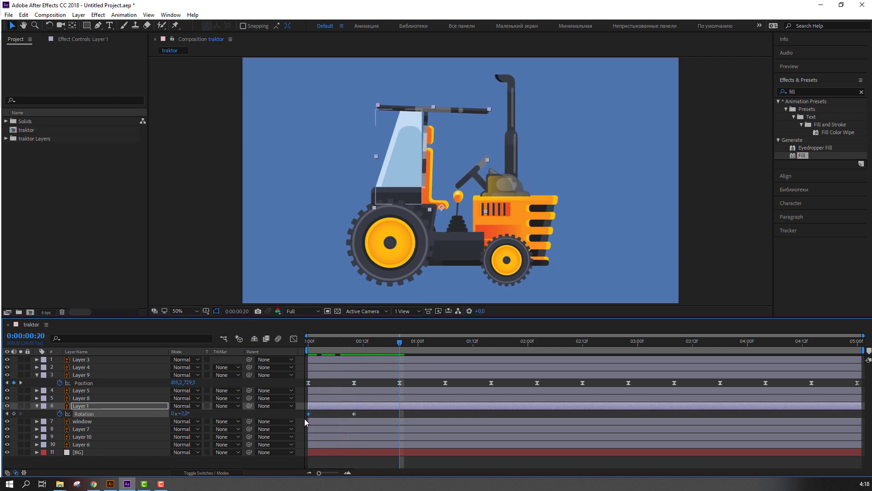
Step: Paste the -2° key at 0:20, apply Easy Ease to the rotation keys, preview, and select all three
{"action": "key", "text": "ctrl+c"}
{"action": "key", "text": "ctrl+v"}
{"action": "left_click", "coordinate": [354, 414]}
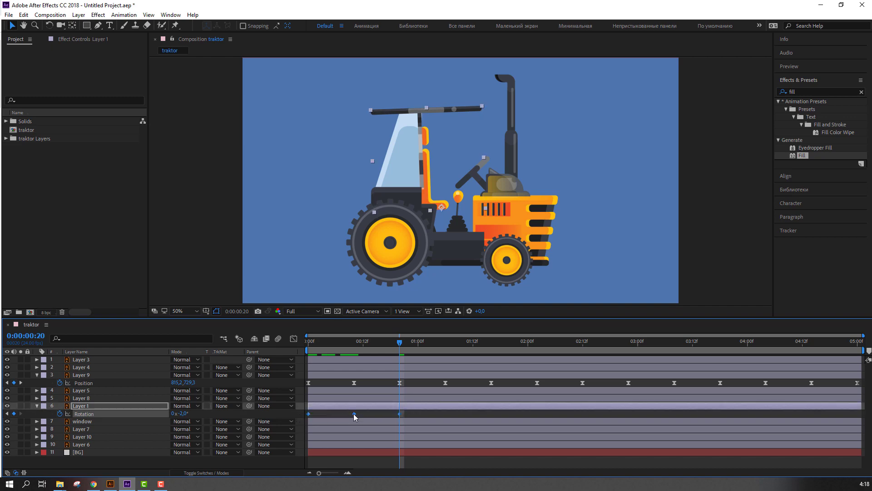
{"action": "right_click", "coordinate": [354, 414]}
{"action": "mouse_move", "coordinate": [399, 405]}
{"action": "left_click", "coordinate": [481, 347]}
{"action": "left_click", "coordinate": [463, 411]}
{"action": "key", "text": "space"}
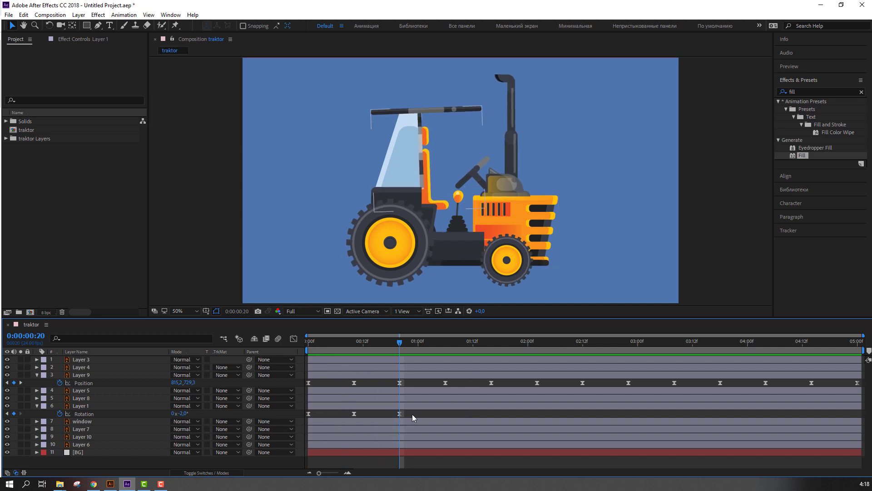
{"action": "left_click_drag", "start_coordinate": [412, 413], "coordinate": [293, 425]}
Step: Copy the three rocking keyframes and paste them at 1:16, 3:08 and 4:04
{"action": "key", "text": "ctrl+c"}
{"action": "left_click", "coordinate": [491, 345]}
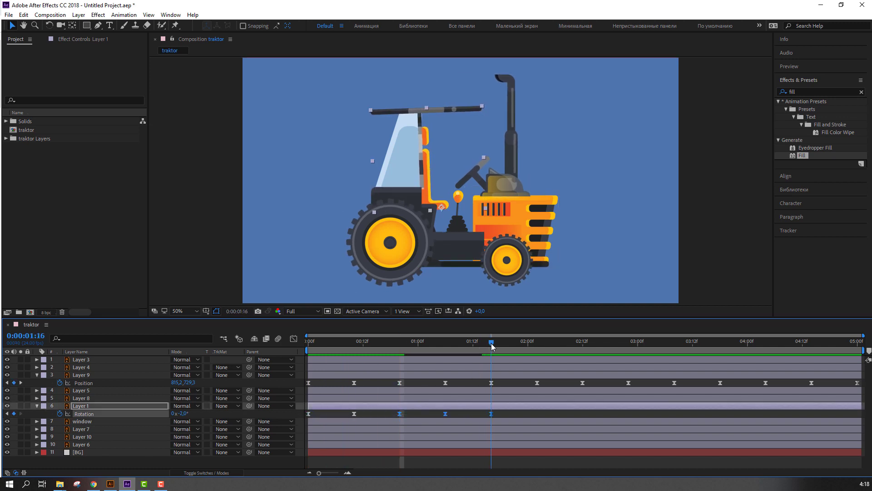
{"action": "key", "text": "ctrl+v"}
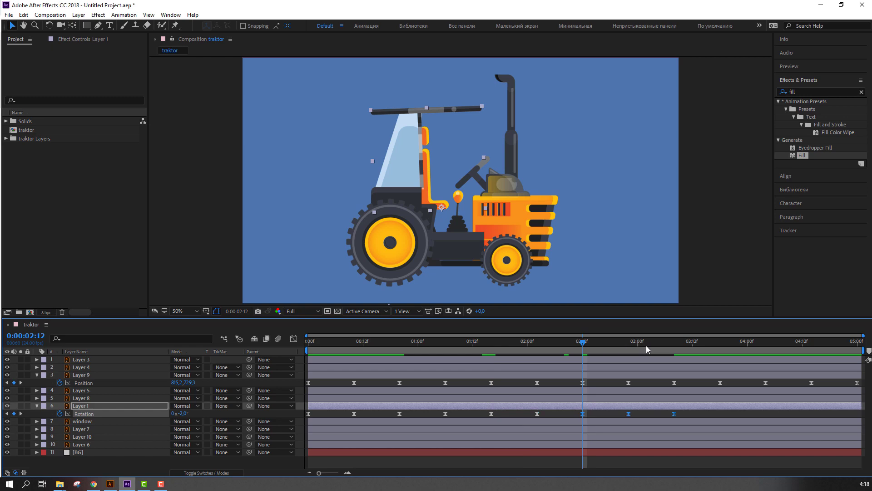
{"action": "left_click", "coordinate": [675, 344]}
{"action": "key", "text": "ctrl+v"}
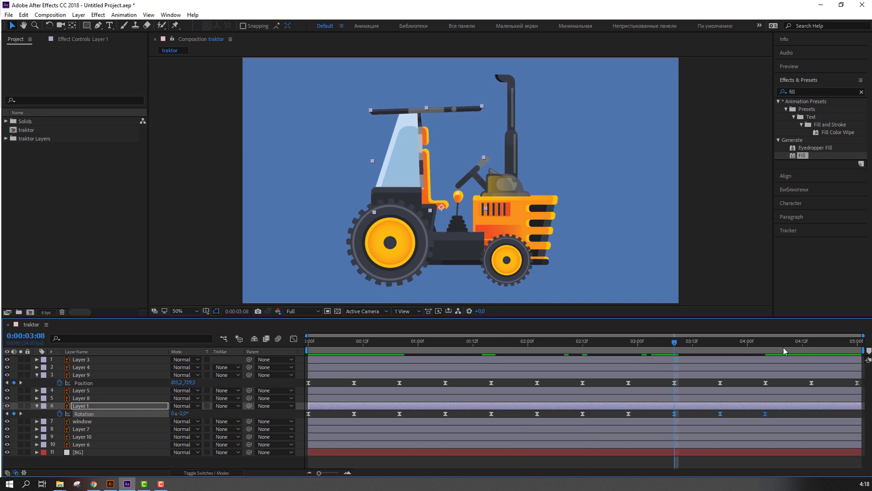
{"action": "left_click", "coordinate": [766, 344]}
{"action": "key", "text": "ctrl+v"}
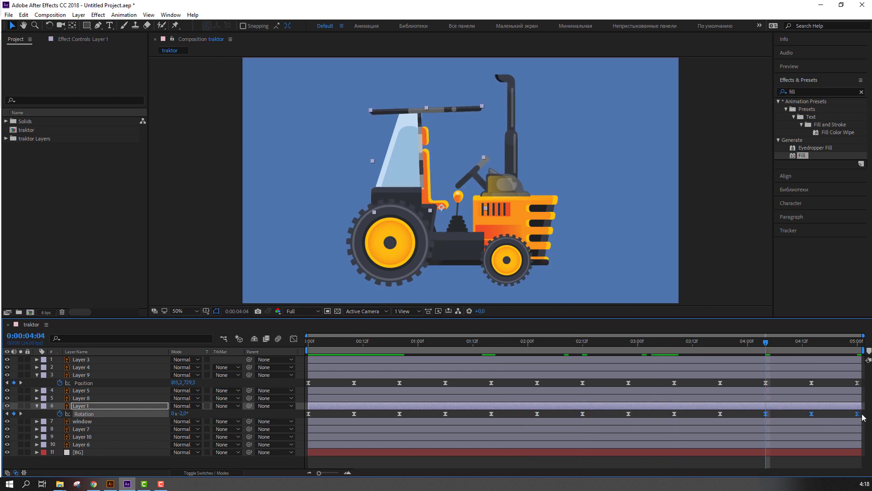
Step: Stretch the timing of the rotation keyframes from 1:00 onward to reach the 5:00 end, then preview
{"action": "left_click_drag", "start_coordinate": [863, 416], "coordinate": [307, 420]}
{"action": "left_click_drag", "start_coordinate": [857, 414], "coordinate": [835, 414], "text": "alt"}
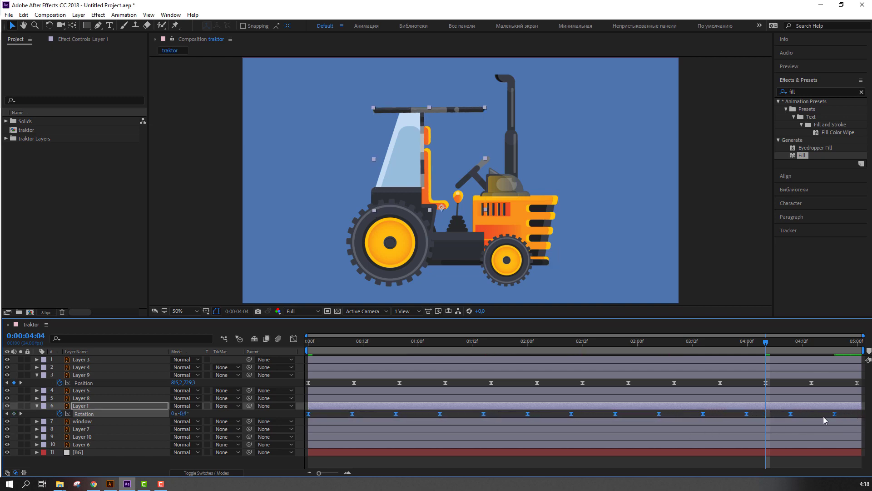
{"action": "key", "text": "space"}
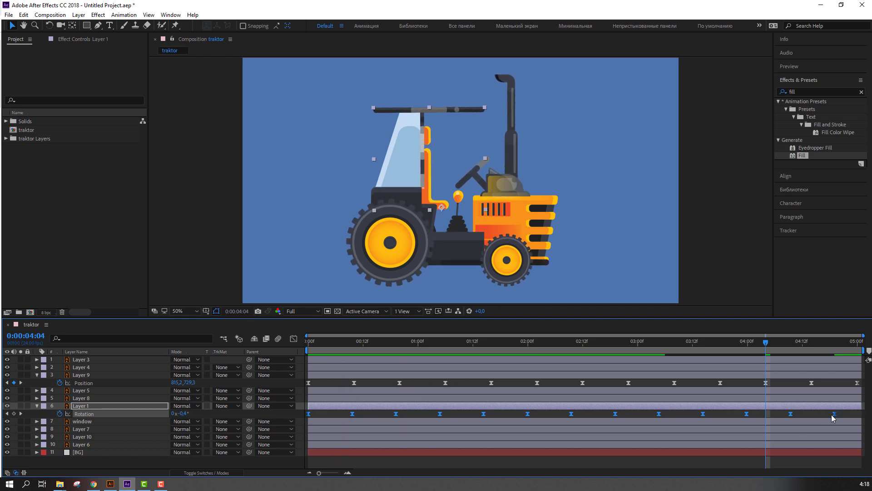
{"action": "mouse_move", "coordinate": [834, 414]}
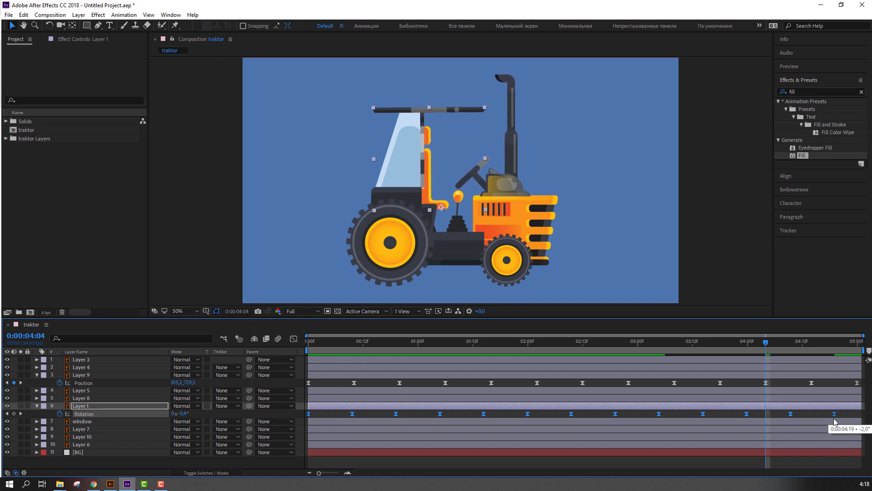
{"action": "key", "text": "ctrl+z"}
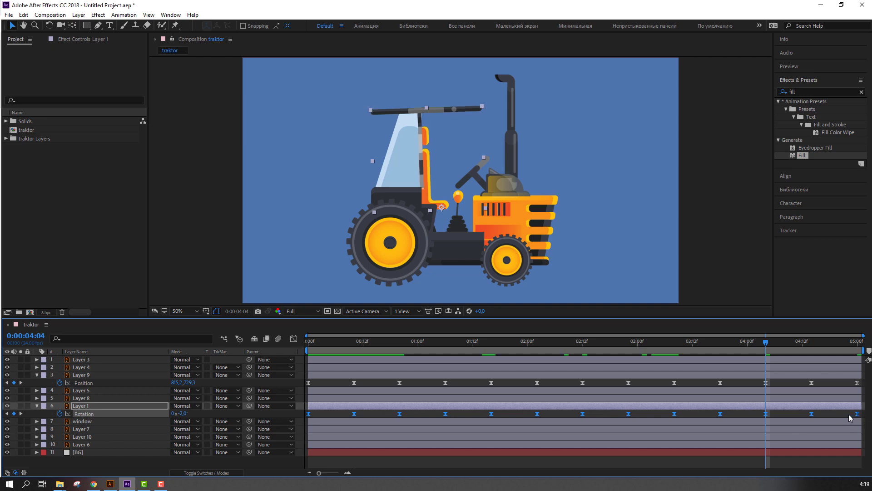
{"action": "left_click_drag", "start_coordinate": [858, 413], "coordinate": [861, 414]}
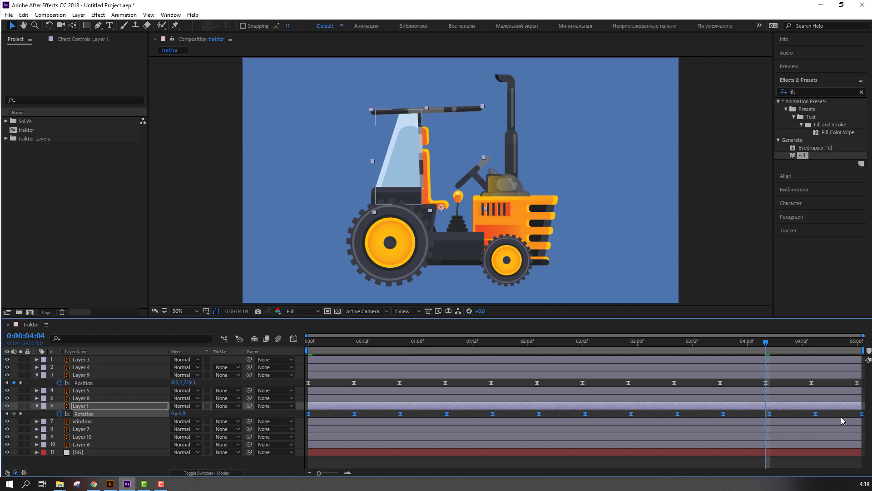
{"action": "left_click", "coordinate": [306, 275]}
{"action": "key", "text": "space"}
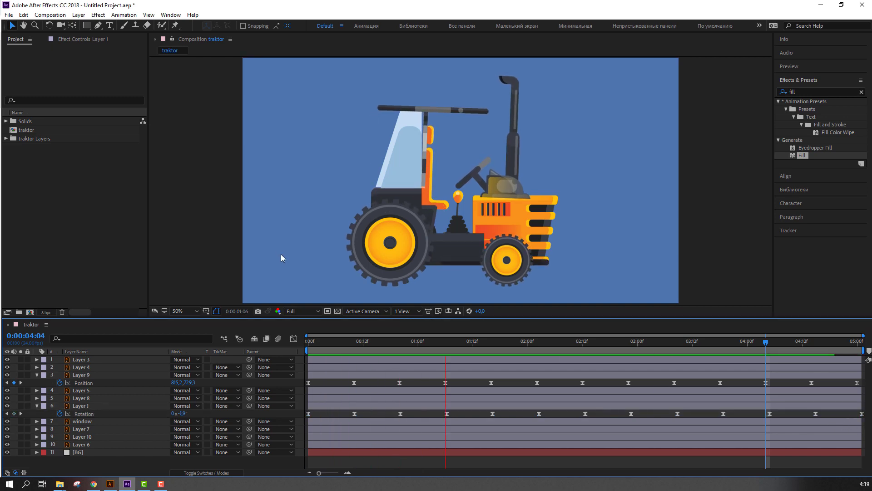
Step: Delete Layer 8's Rotation keyframes, keeping only its Position animation, and preview
{"action": "key", "text": "comma"}
{"action": "key", "text": "period"}
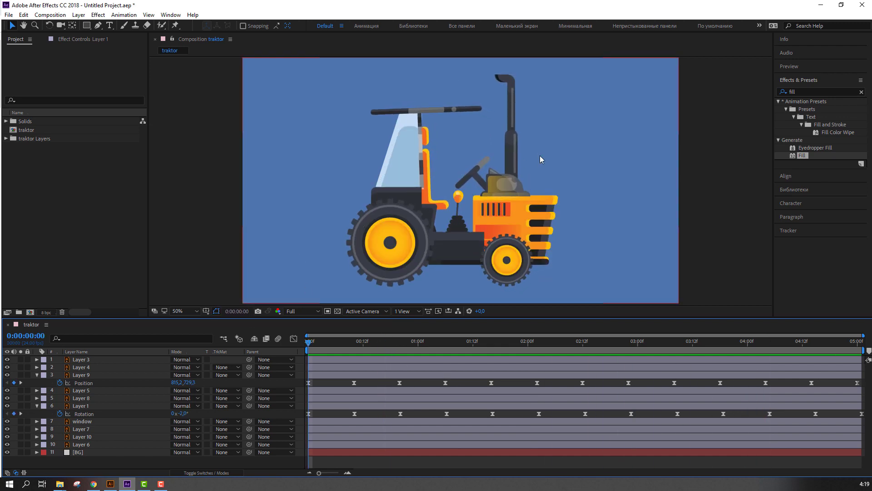
{"action": "left_click", "coordinate": [498, 172]}
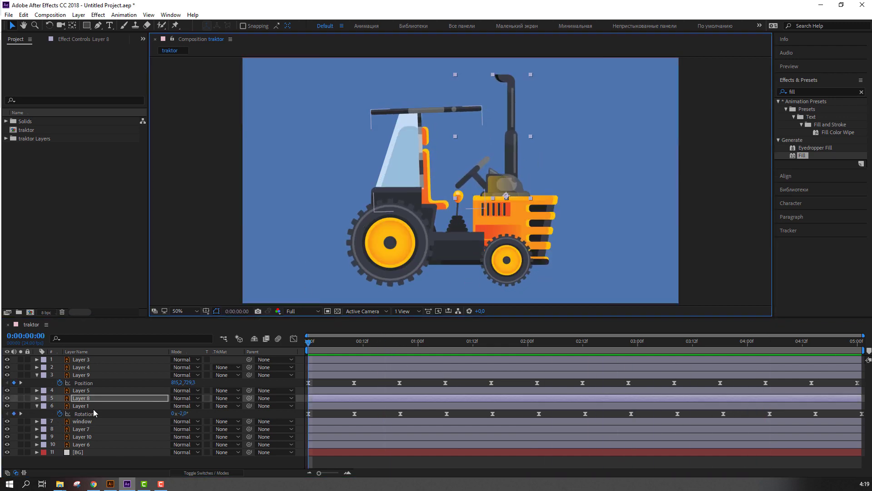
{"action": "key", "text": "u"}
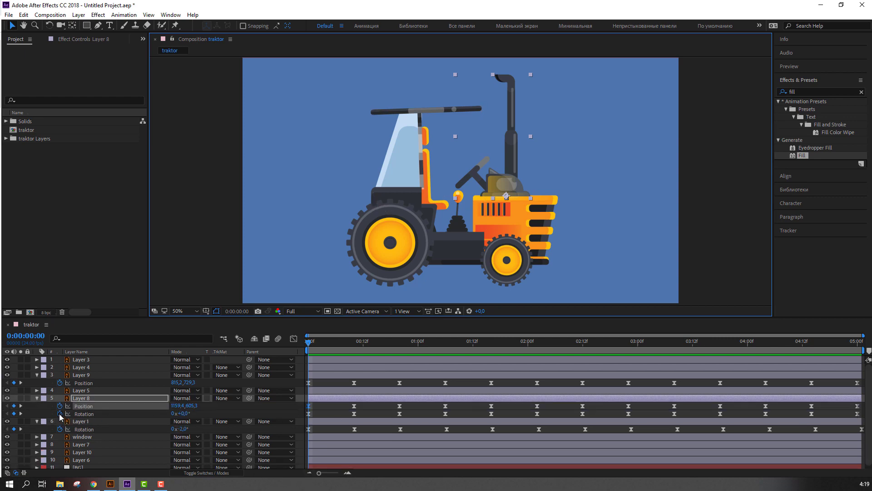
{"action": "left_click", "coordinate": [59, 414]}
{"action": "left_click", "coordinate": [323, 416]}
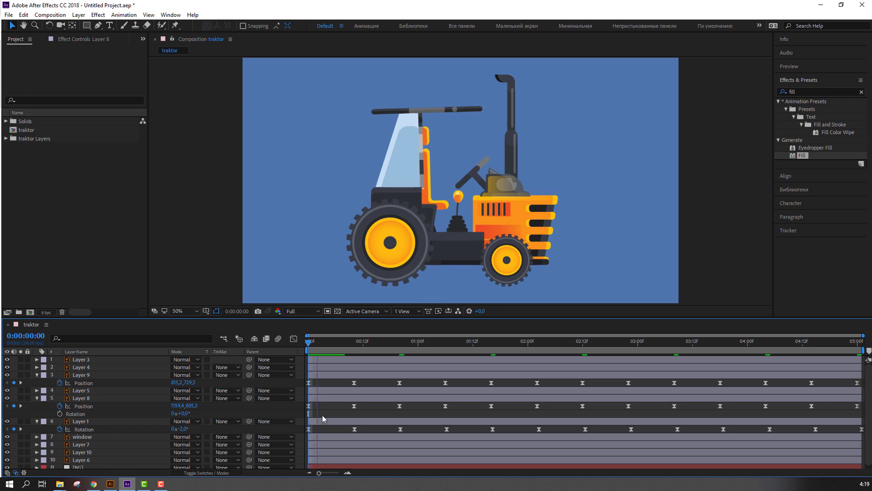
{"action": "key", "text": "space"}
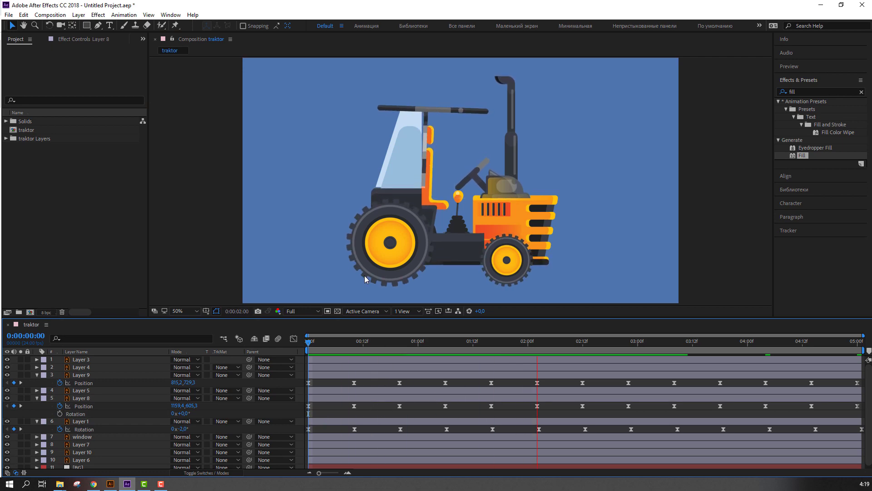
Step: Stop the preview, collapse Layers 9 and 8, and select the window layer
{"action": "key", "text": "comma"}
{"action": "key", "text": "period"}
{"action": "key", "text": "space"}
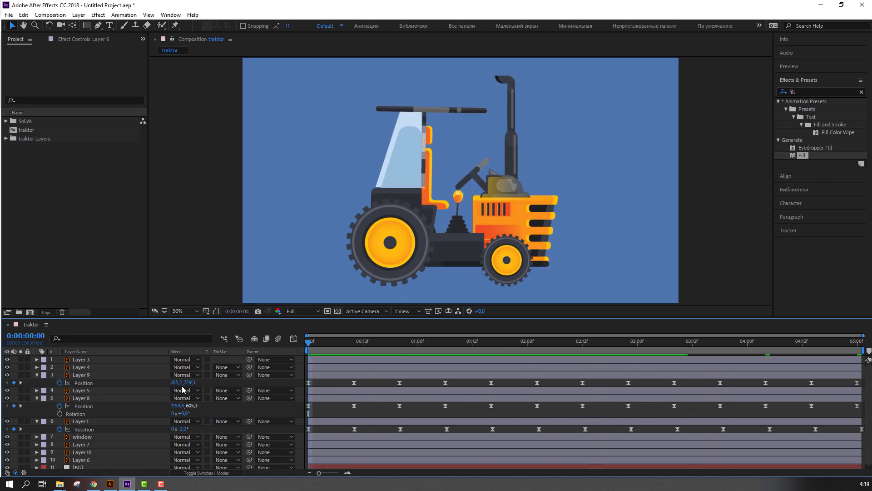
{"action": "left_click", "coordinate": [37, 375]}
{"action": "left_click", "coordinate": [37, 389]}
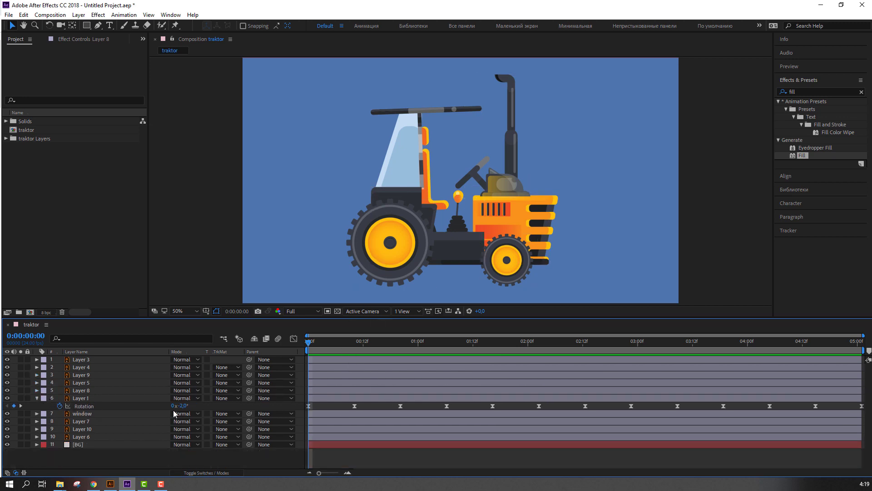
{"action": "left_click", "coordinate": [80, 413]}
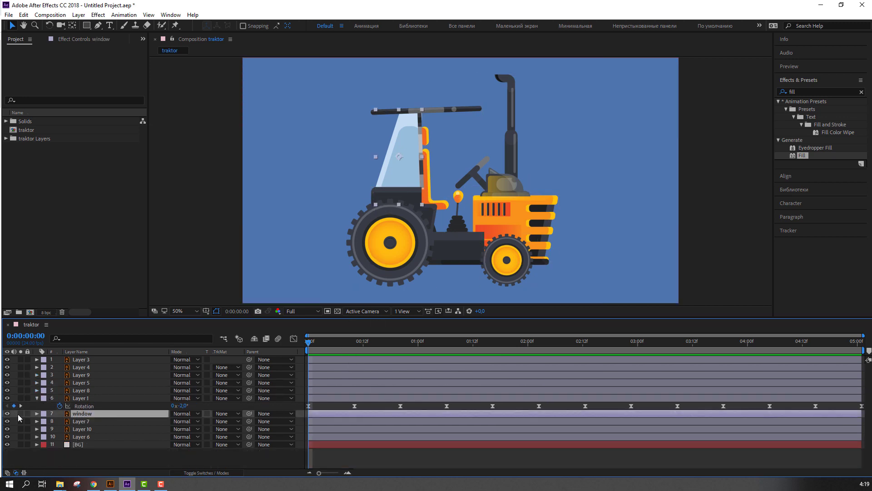
Step: Pre-compose the window layer into a new composition named 'window', opening it immediately
{"action": "right_click", "coordinate": [87, 412]}
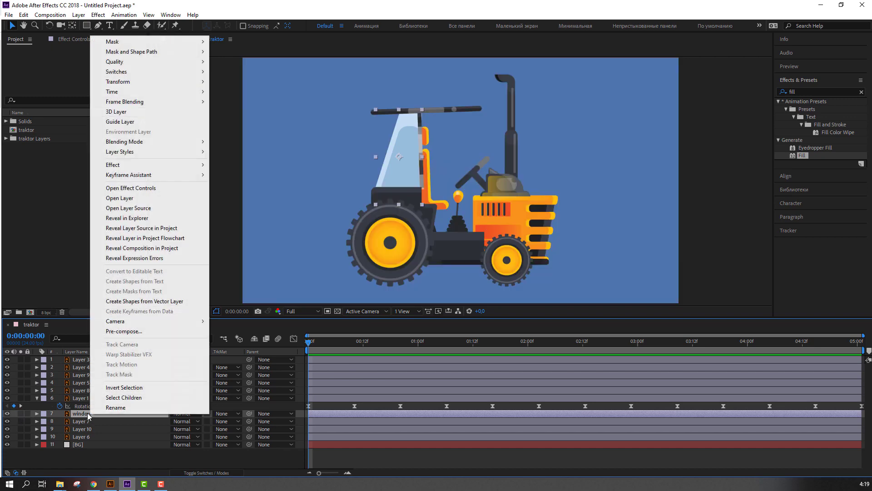
{"action": "left_click", "coordinate": [144, 331]}
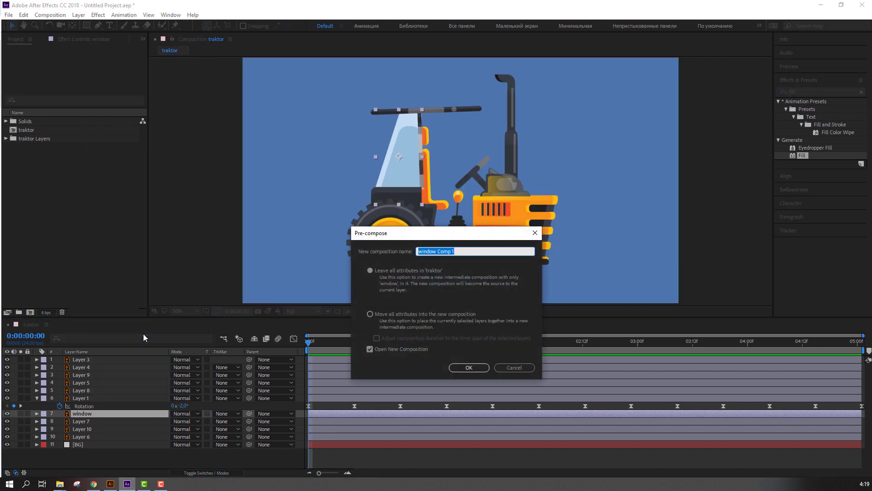
{"action": "type", "text": "window"}
{"action": "left_click", "coordinate": [470, 368]}
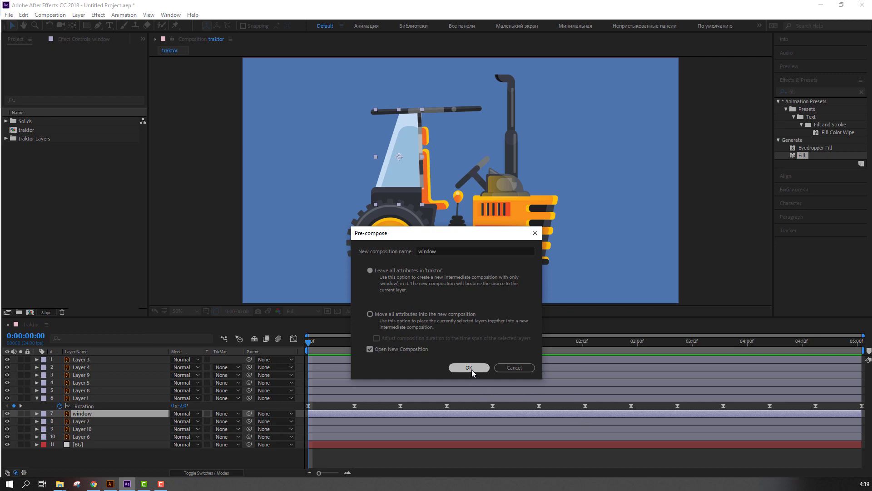
{"action": "scroll", "coordinate": [471, 214], "scroll_direction": "up", "scroll_amount": 3}
Step: In the window composition, draw a rectangle over the window glass at 50% zoom
{"action": "scroll", "coordinate": [470, 214], "scroll_direction": "down", "scroll_amount": 2}
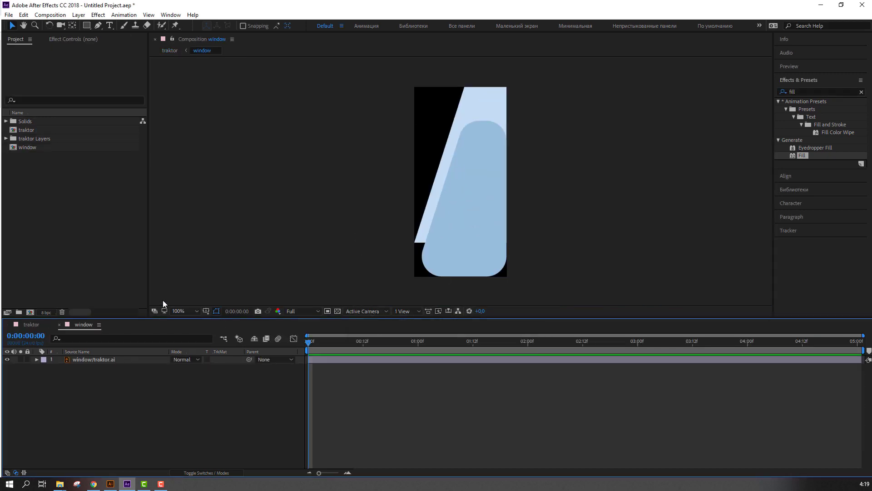
{"action": "left_click", "coordinate": [38, 323]}
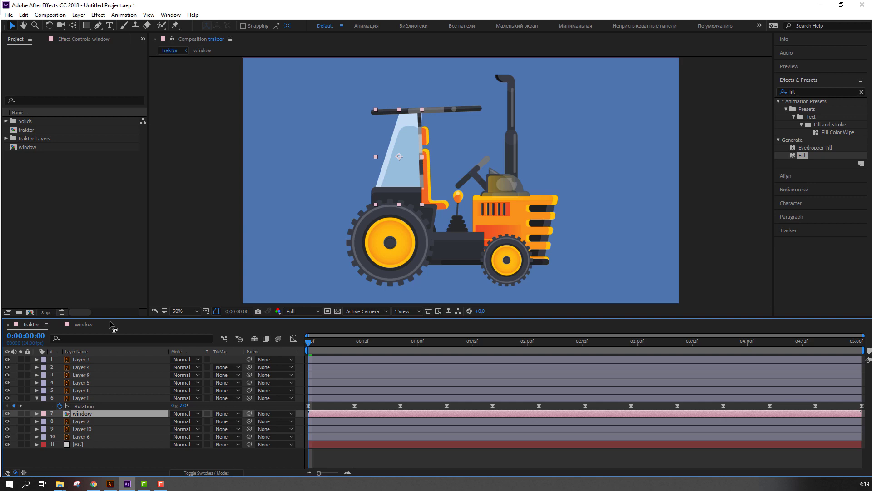
{"action": "left_click", "coordinate": [83, 324]}
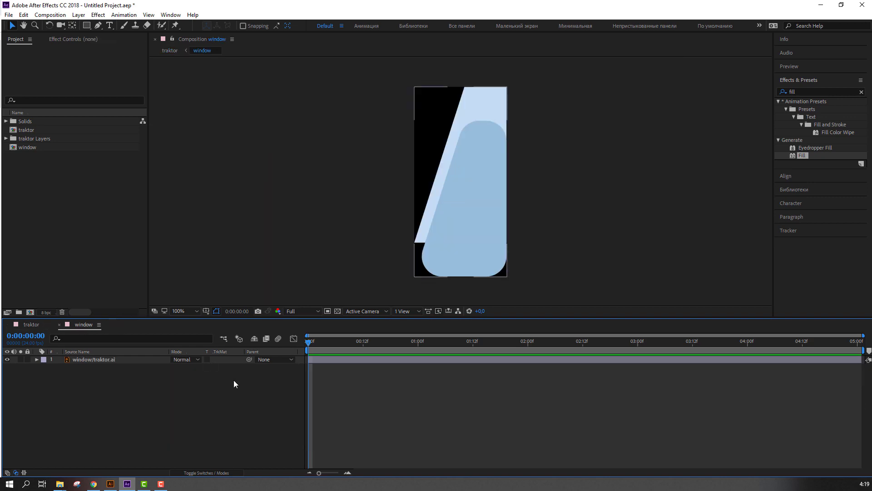
{"action": "left_click", "coordinate": [86, 26]}
{"action": "key", "text": "comma"}
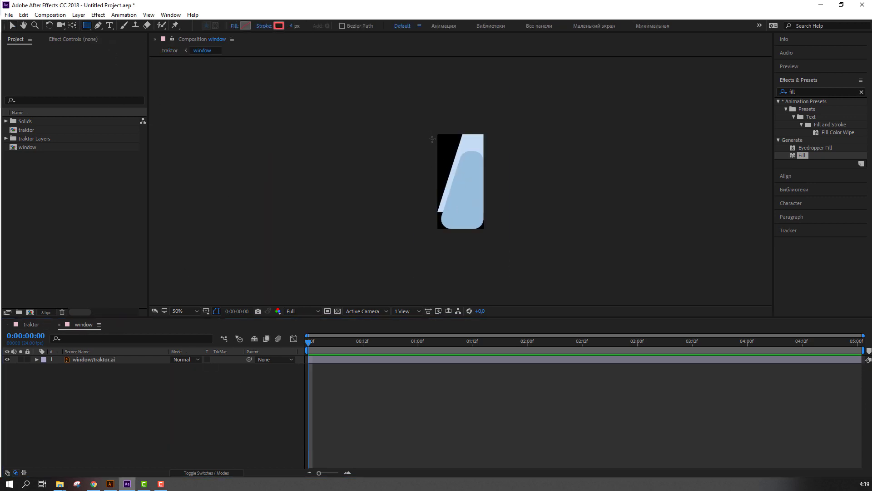
{"action": "left_click_drag", "start_coordinate": [444, 129], "coordinate": [467, 230]}
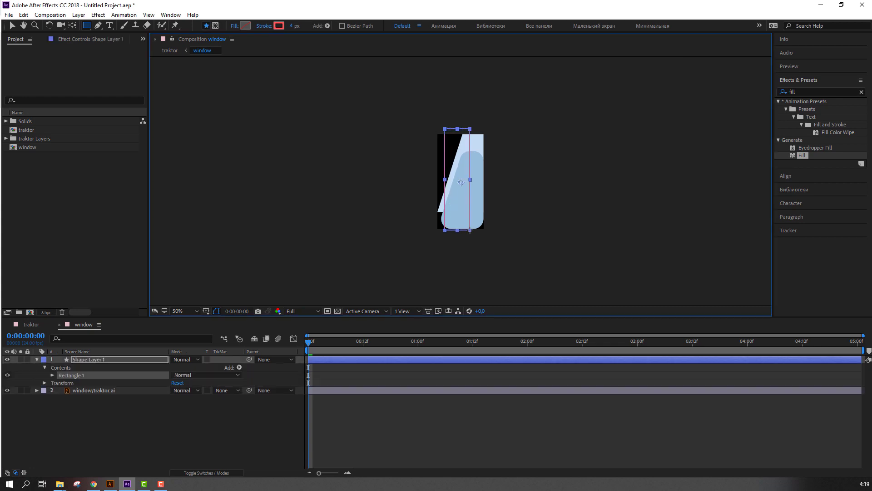
{"action": "left_click", "coordinate": [20, 26]}
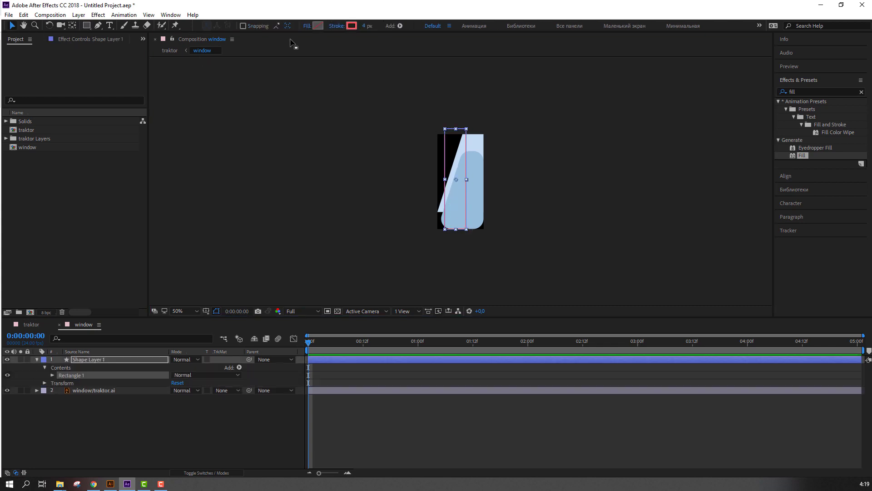
Step: Set the rectangle's stroke to None and its fill to pale blue D0E3F3
{"action": "left_click", "coordinate": [335, 27]}
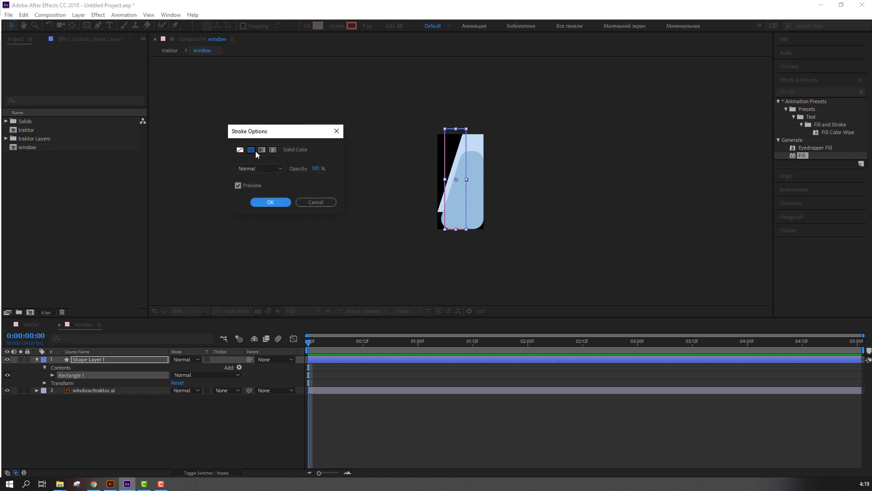
{"action": "left_click", "coordinate": [243, 149]}
{"action": "left_click", "coordinate": [272, 200]}
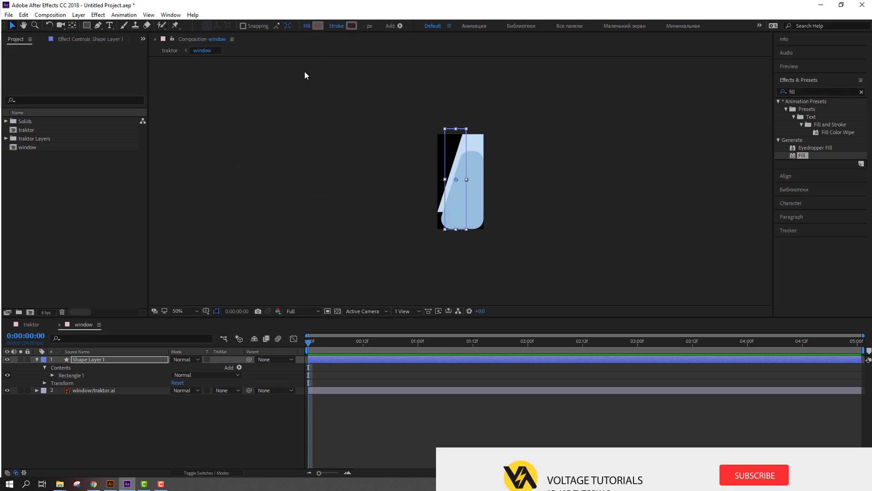
{"action": "left_click", "coordinate": [318, 25]}
{"action": "left_click", "coordinate": [275, 308]}
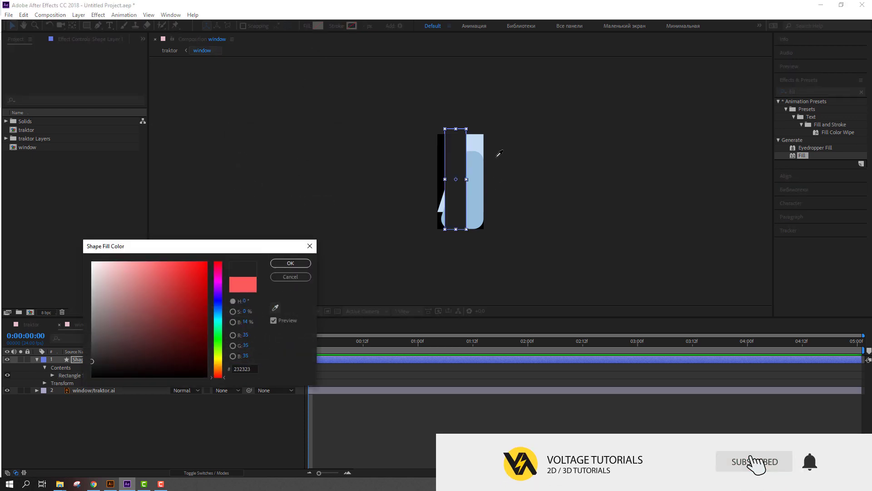
{"action": "left_click", "coordinate": [480, 140]}
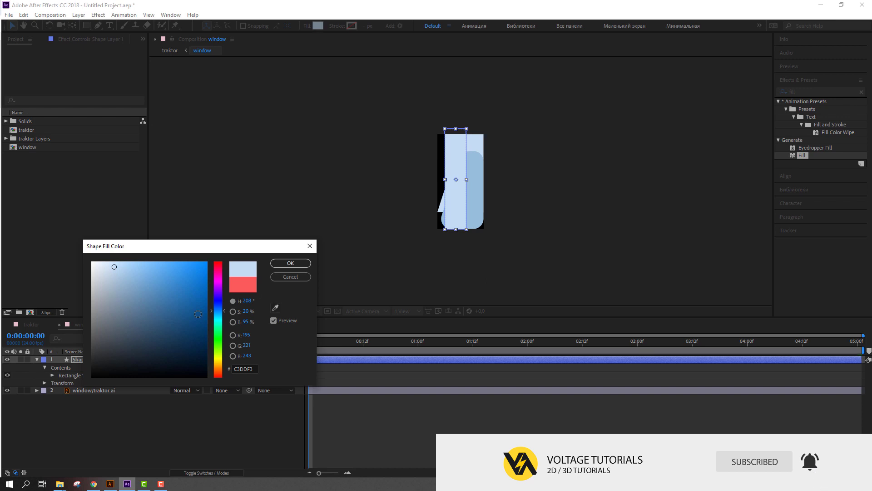
{"action": "left_click", "coordinate": [108, 267]}
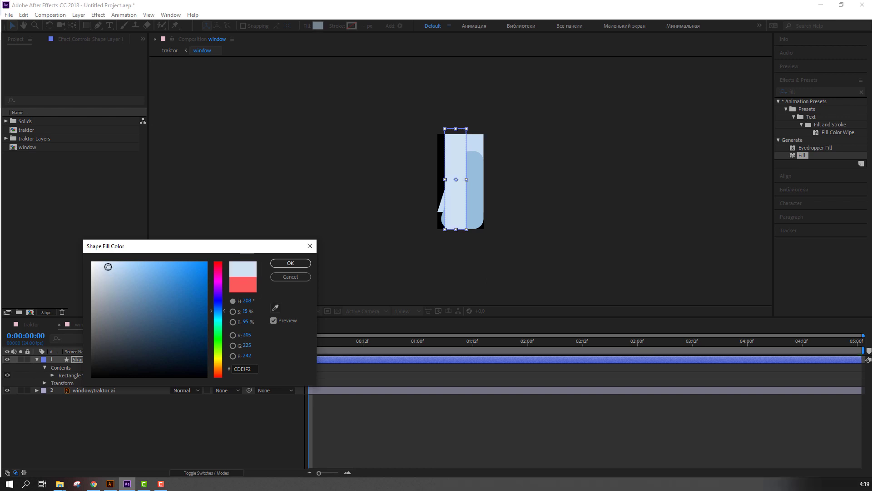
{"action": "left_click", "coordinate": [278, 263]}
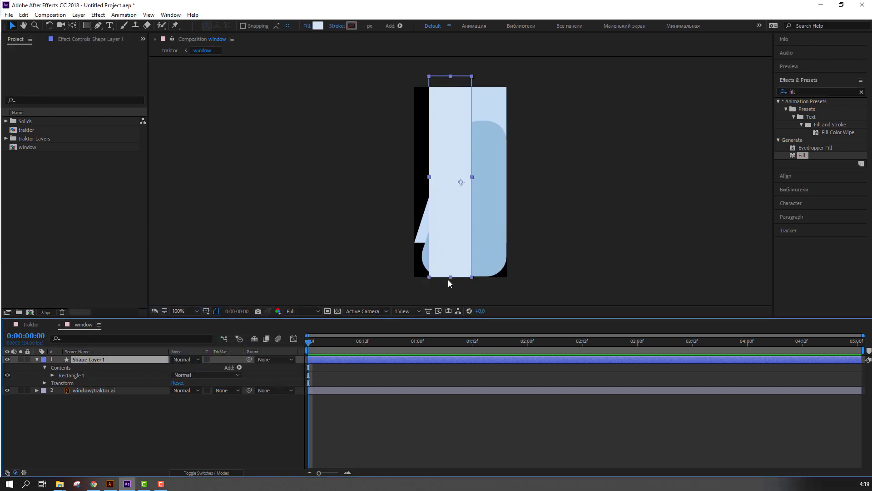
Step: Stretch the rectangle taller past the window's bottom and rotate it to about -49°
{"action": "left_click_drag", "start_coordinate": [447, 279], "coordinate": [450, 301]}
{"action": "left_click", "coordinate": [115, 361]}
{"action": "key", "text": "r"}
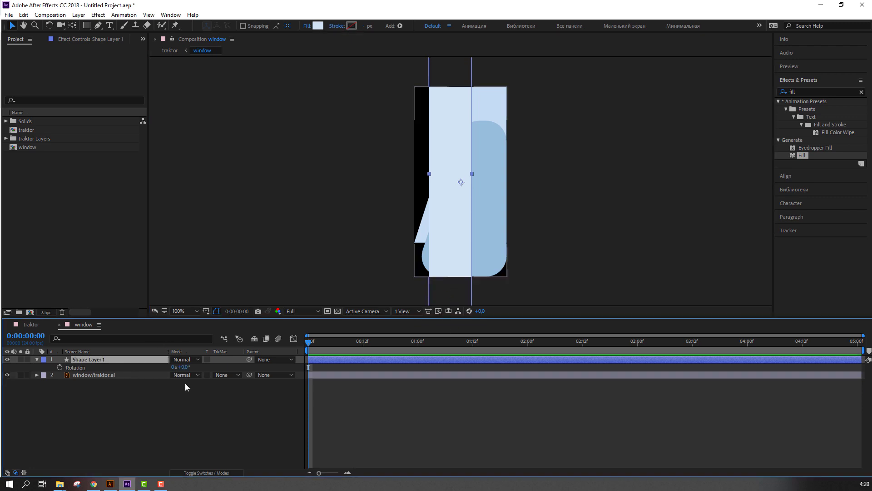
{"action": "left_click_drag", "start_coordinate": [181, 367], "coordinate": [166, 371]}
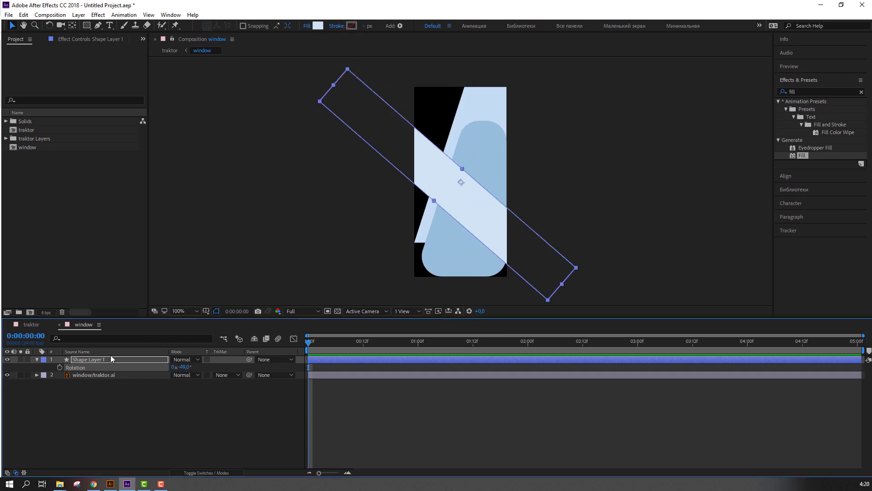
{"action": "left_click", "coordinate": [38, 324]}
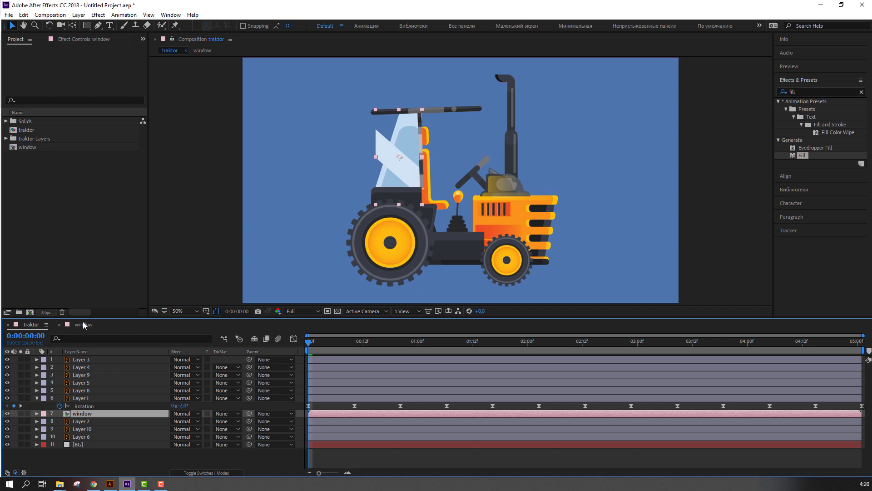
{"action": "left_click", "coordinate": [83, 324]}
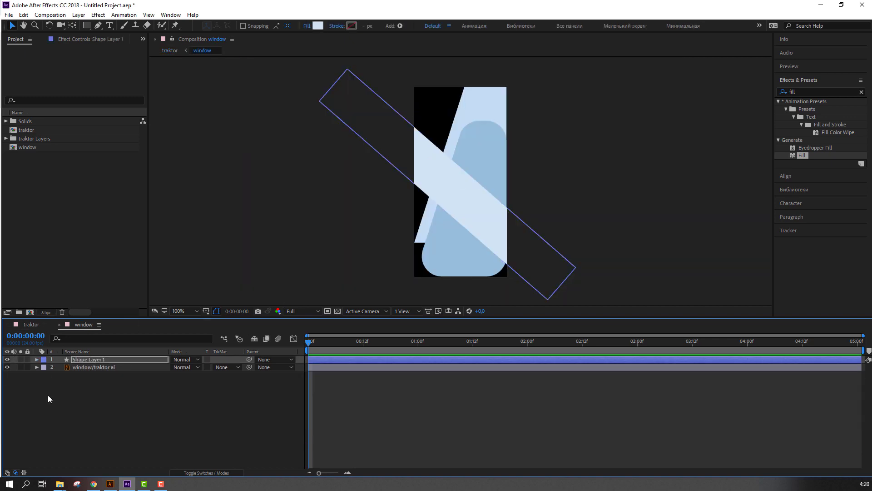
Step: Apply Set Matte to Shape Layer 1 from window/traktor.ai and nudge the bar up over the glass
{"action": "left_click", "coordinate": [86, 367]}
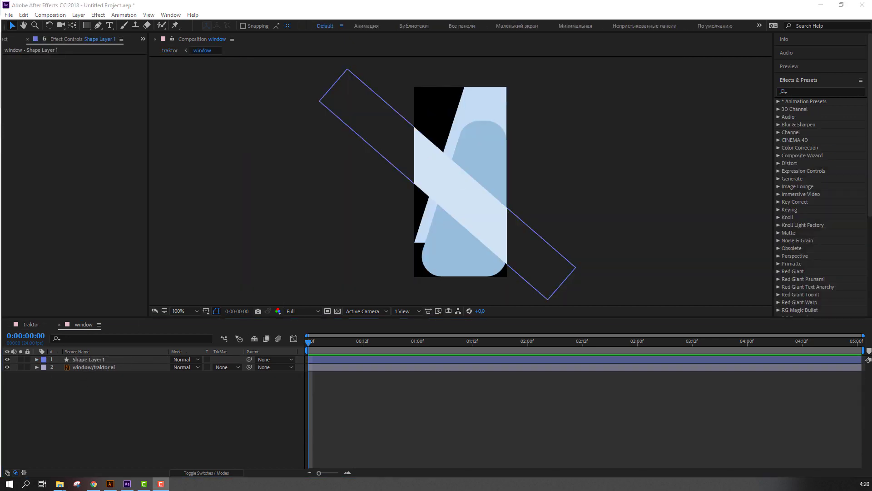
{"action": "left_click", "coordinate": [803, 92]}
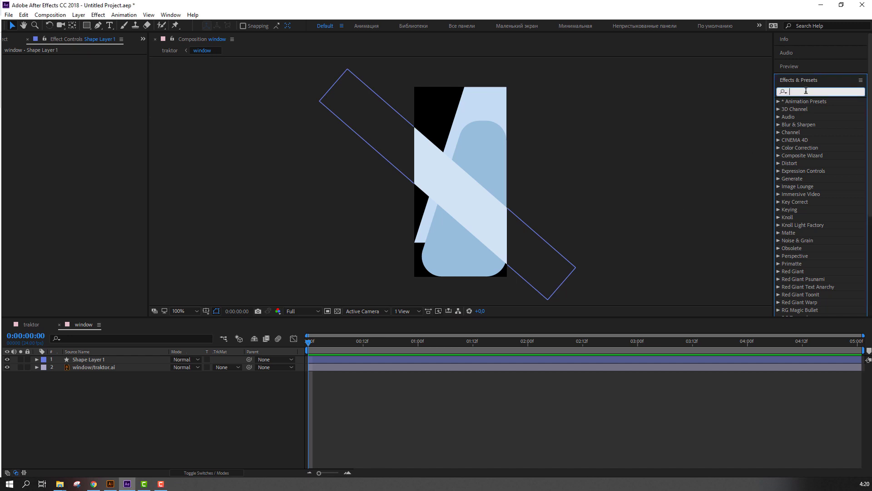
{"action": "type", "text": "set ma"}
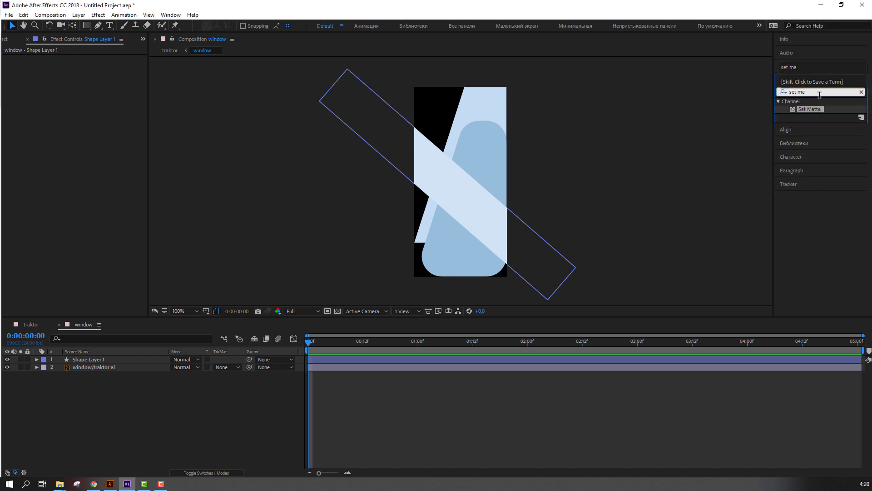
{"action": "left_click_drag", "start_coordinate": [817, 111], "coordinate": [75, 359]}
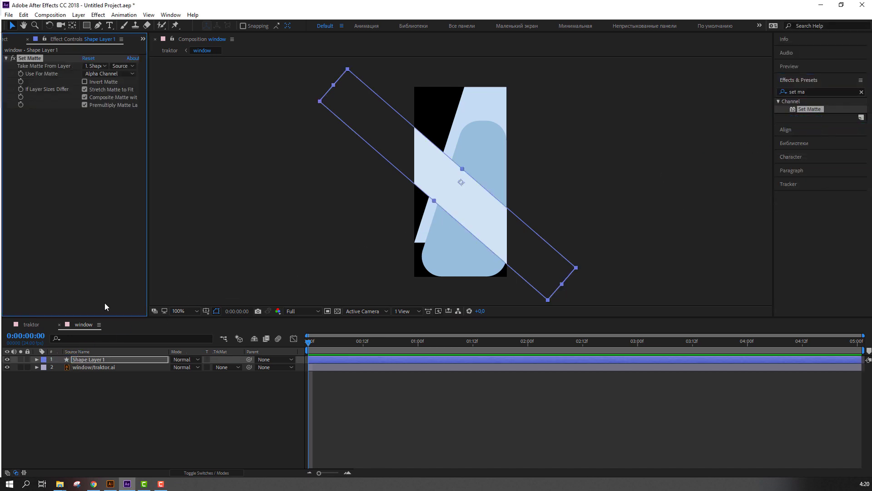
{"action": "left_click", "coordinate": [99, 66]}
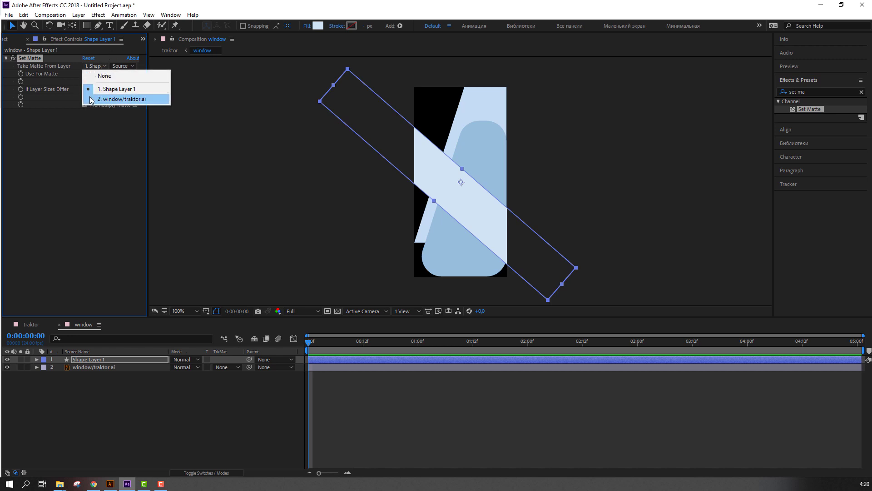
{"action": "left_click", "coordinate": [116, 99]}
{"action": "left_click_drag", "start_coordinate": [473, 207], "coordinate": [478, 187]}
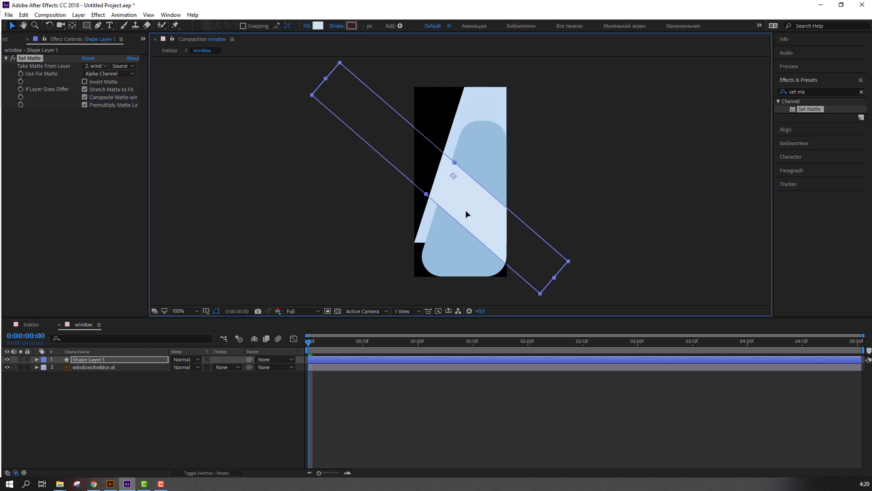
Step: Keyframe the shine bar's Position, from above right of the window at 0:00 to below left at frame 10
{"action": "left_click", "coordinate": [24, 323]}
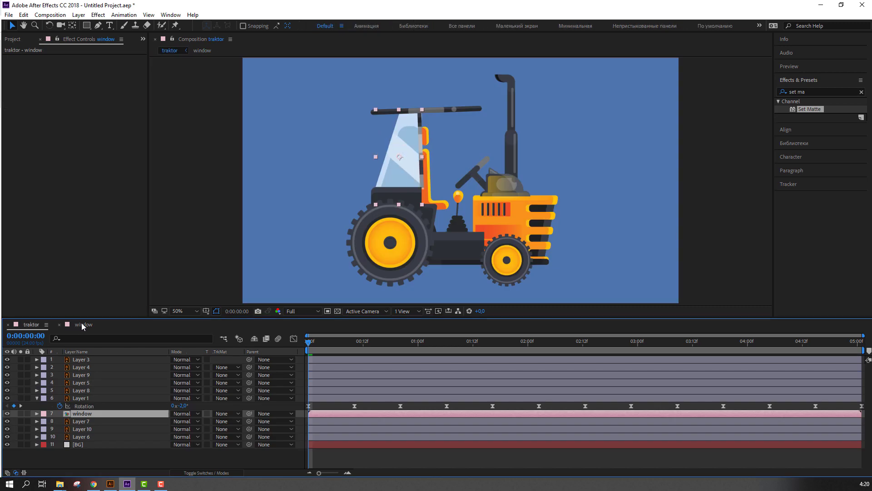
{"action": "left_click", "coordinate": [82, 324]}
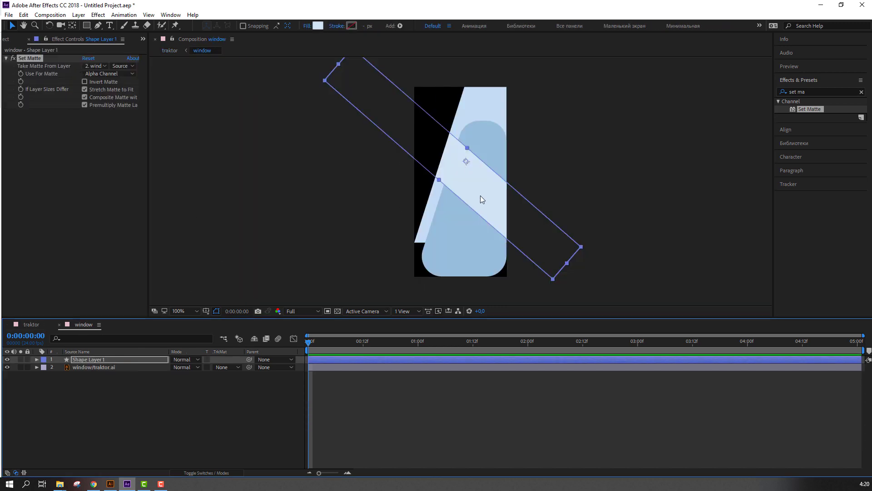
{"action": "left_click_drag", "start_coordinate": [480, 196], "coordinate": [545, 94]}
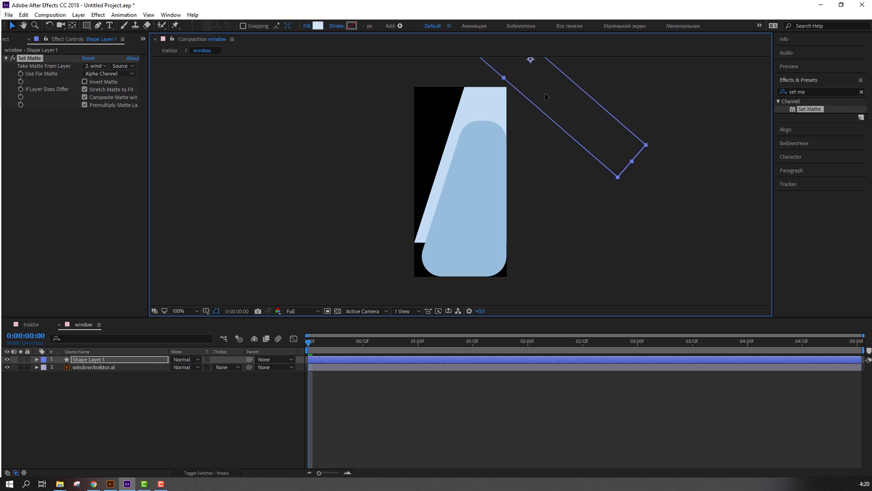
{"action": "left_click", "coordinate": [86, 361]}
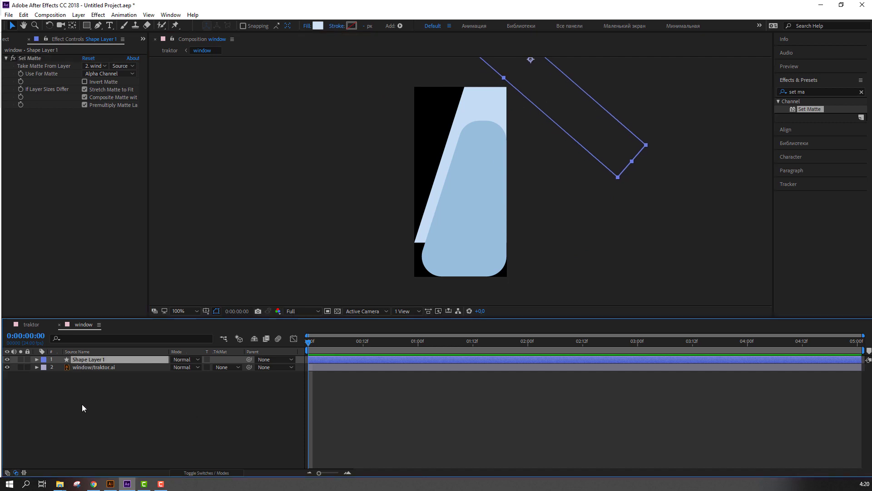
{"action": "key", "text": "p"}
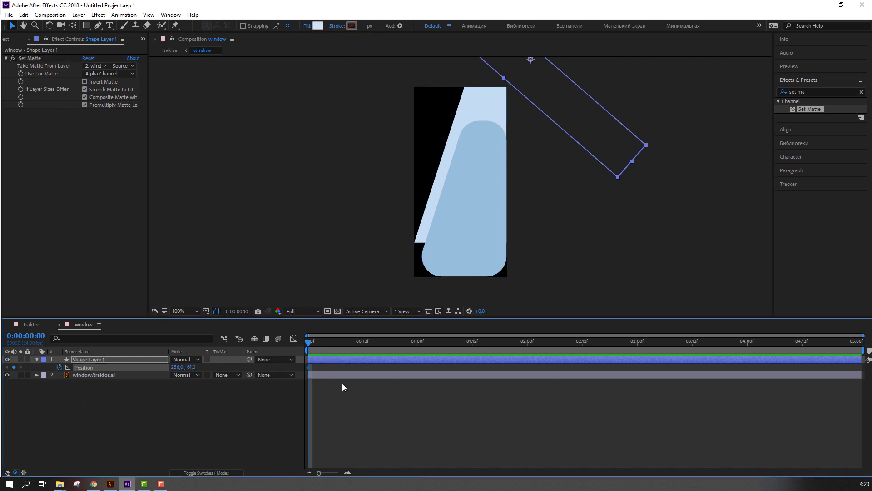
{"action": "key", "text": "shift+Page_Down"}
{"action": "mouse_move", "coordinate": [539, 96]}
{"action": "left_mouse_down"}
{"action": "mouse_move", "coordinate": [451, 262]}
{"action": "mouse_move", "coordinate": [415, 283]}
{"action": "left_mouse_up"}
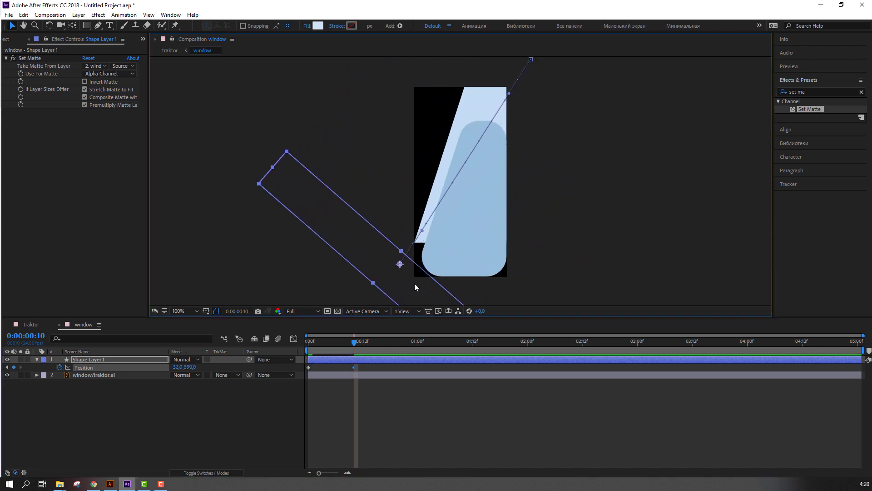
Step: Move the end Position keyframe later to slow the sweep, and apply Easy Ease to the keyframes
{"action": "left_click", "coordinate": [386, 428]}
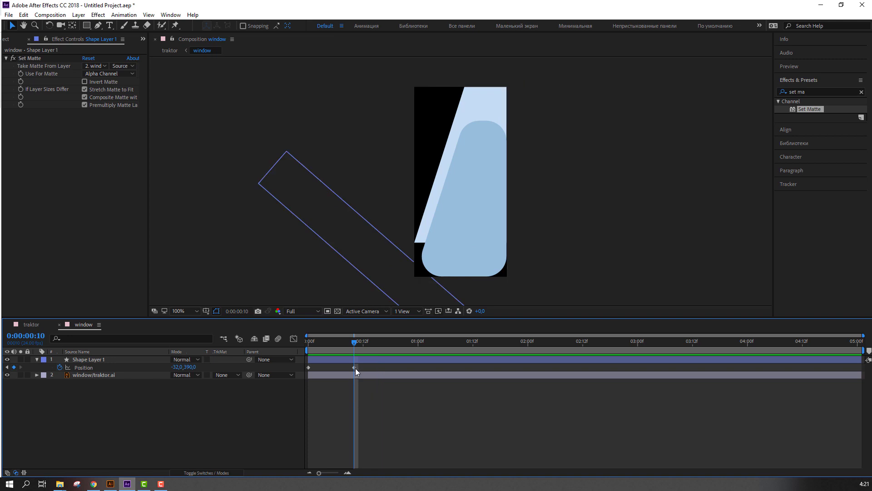
{"action": "left_click_drag", "start_coordinate": [355, 367], "coordinate": [423, 367]}
{"action": "key", "text": "space"}
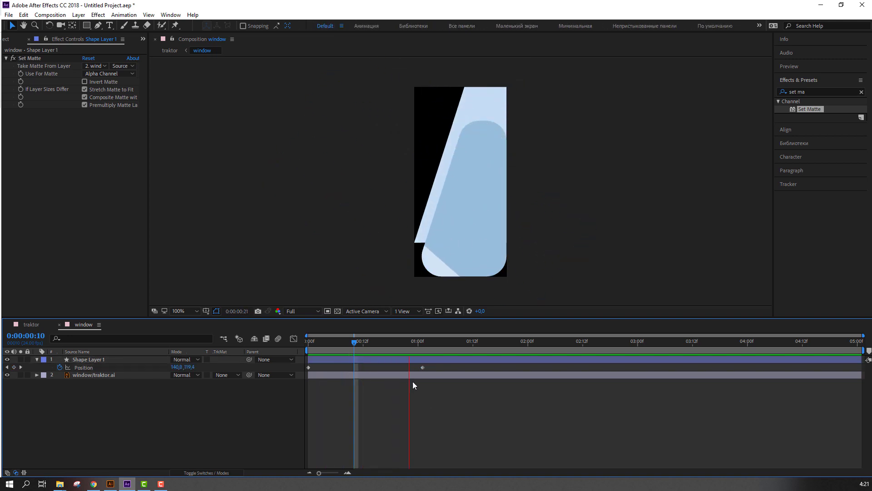
{"action": "left_click", "coordinate": [423, 367]}
{"action": "right_click", "coordinate": [309, 367]}
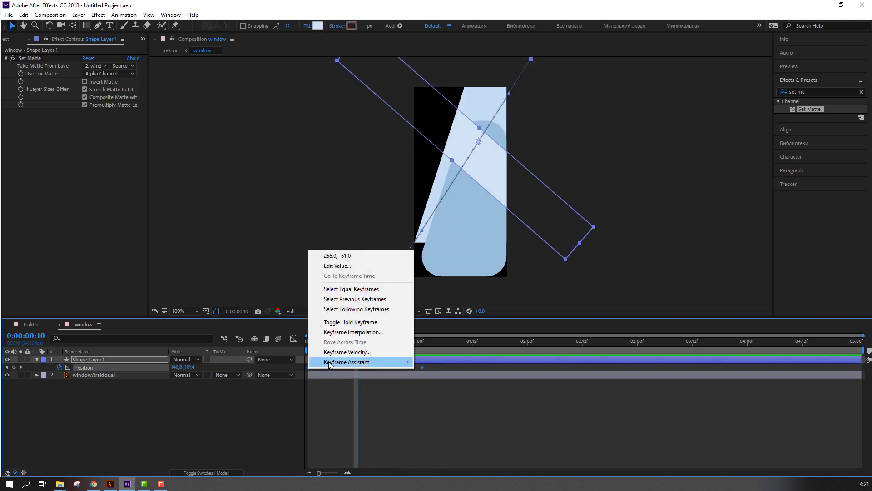
{"action": "mouse_move", "coordinate": [329, 362]}
{"action": "left_click", "coordinate": [444, 393]}
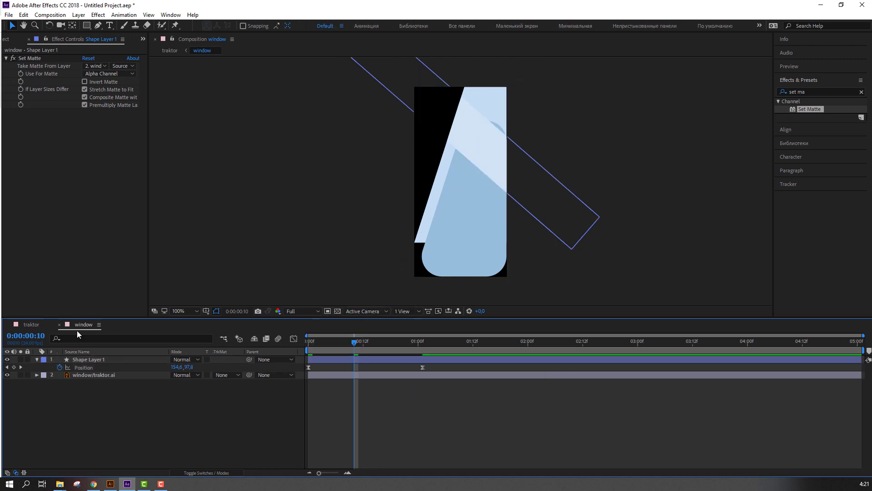
Step: Preview in traktor, push the end keyframe further right, and park the time at 01:14 with Shape Layer 1 selected
{"action": "left_click", "coordinate": [31, 324]}
{"action": "key", "text": "space"}
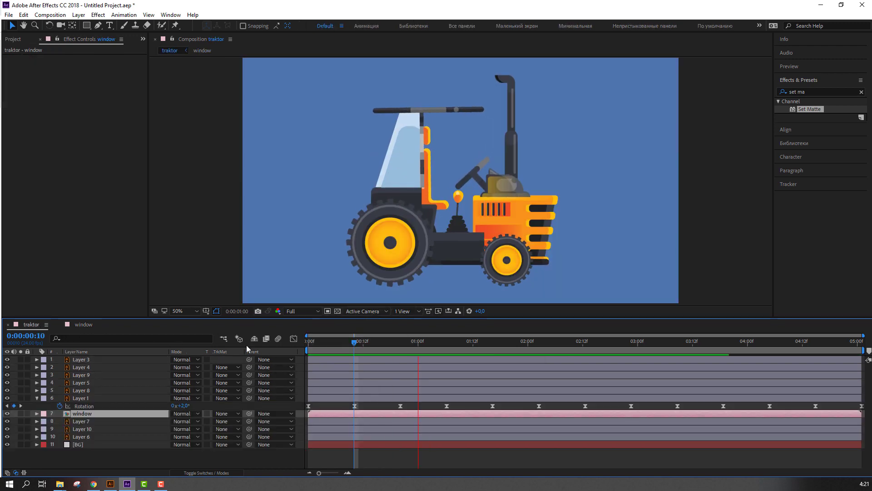
{"action": "left_click", "coordinate": [96, 324]}
{"action": "left_click_drag", "start_coordinate": [424, 367], "coordinate": [465, 368]}
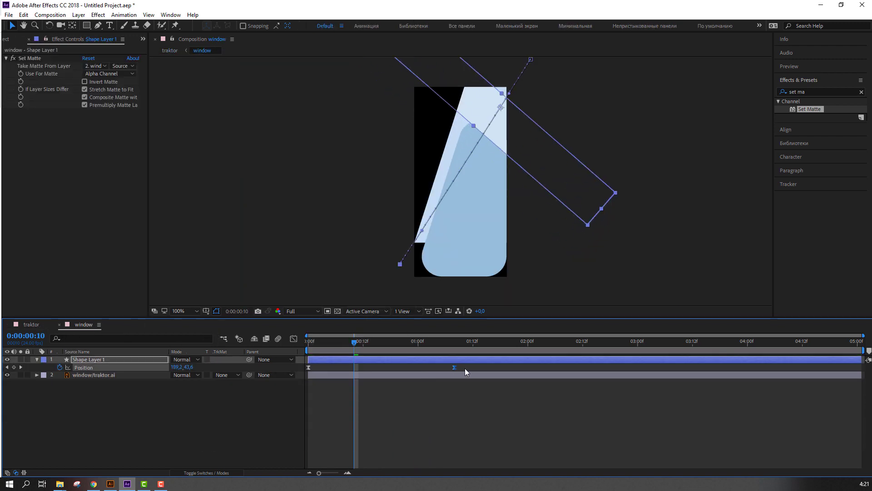
{"action": "left_click", "coordinate": [31, 323]}
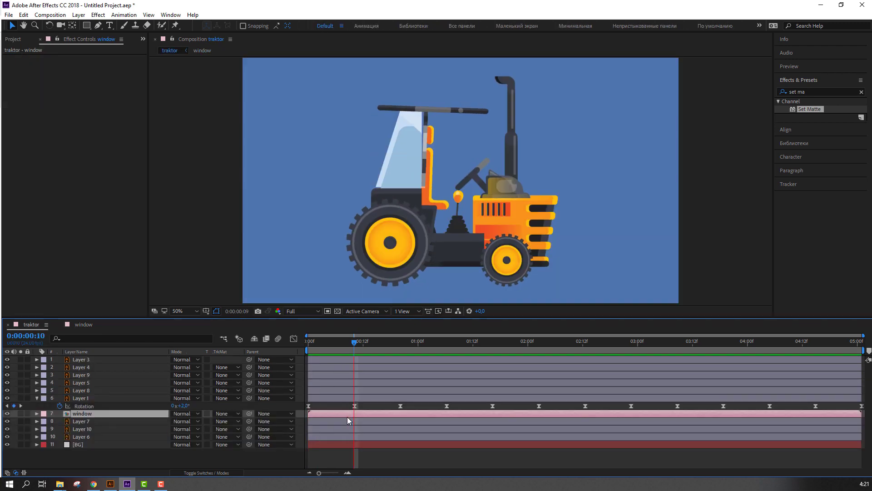
{"action": "left_click", "coordinate": [80, 322]}
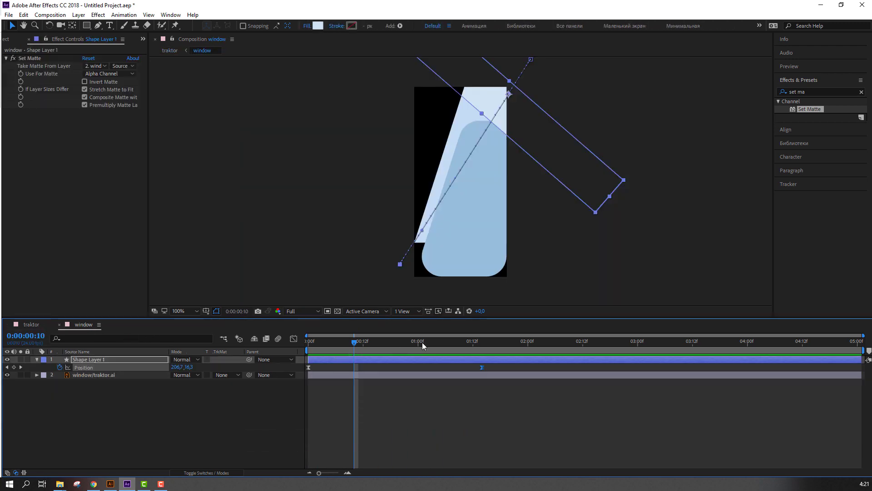
{"action": "left_click_drag", "start_coordinate": [422, 342], "coordinate": [480, 344]}
{"action": "left_click", "coordinate": [513, 390]}
{"action": "left_click", "coordinate": [502, 362]}
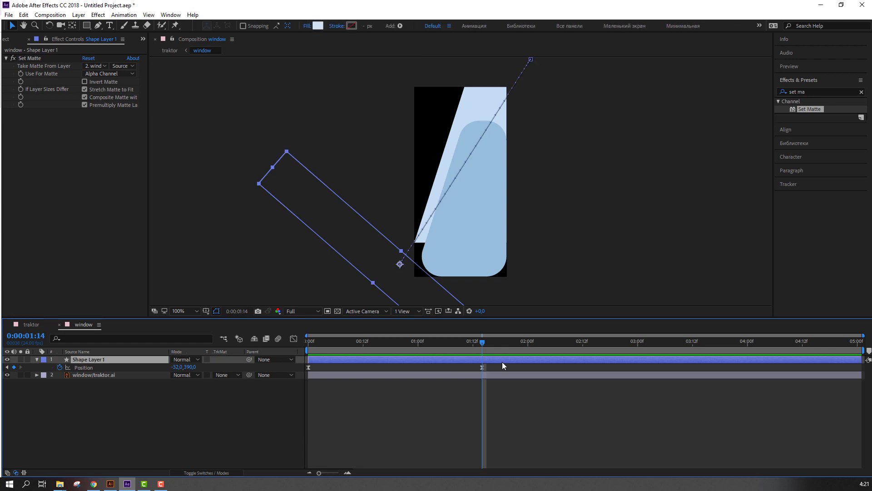
{"action": "left_click", "coordinate": [24, 15]}
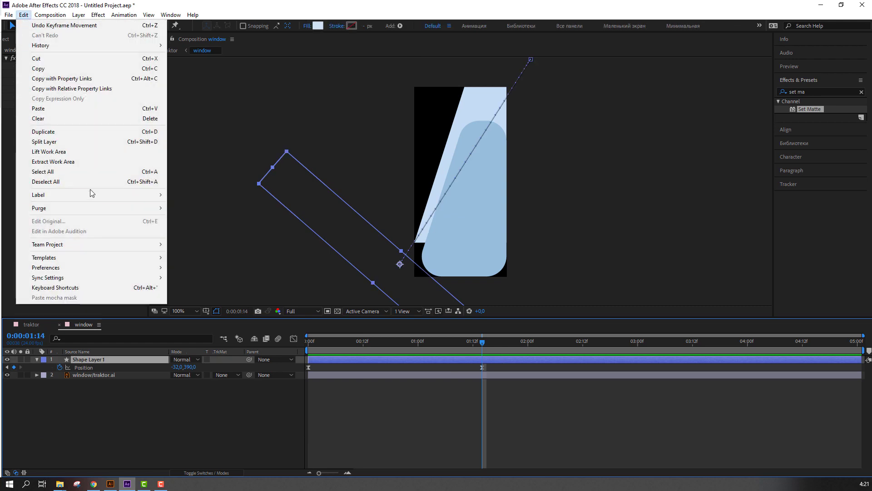
Step: Split the shine layer at 01:14, shift Shape Layer 2 later, and add a later duplicate
{"action": "left_click", "coordinate": [64, 142]}
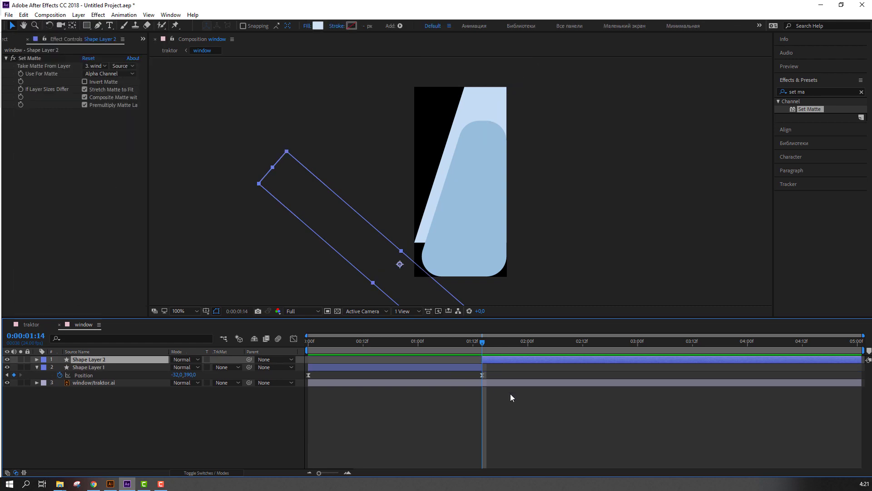
{"action": "mouse_move", "coordinate": [502, 360]}
{"action": "left_mouse_down"}
{"action": "mouse_move", "coordinate": [443, 368]}
{"action": "mouse_move", "coordinate": [477, 345]}
{"action": "mouse_move", "coordinate": [414, 361]}
{"action": "mouse_move", "coordinate": [449, 341]}
{"action": "mouse_move", "coordinate": [530, 359]}
{"action": "left_mouse_up"}
{"action": "key", "text": "ctrl+d"}
Step: Add further shine copies up to Shape Layer 6, retime them, and return to the traktor composition
{"action": "key", "text": "ctrl+d"}
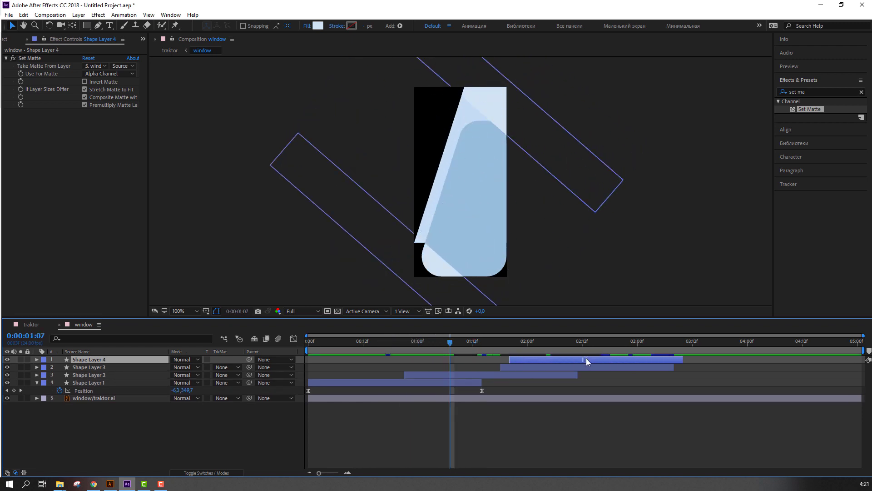
{"action": "left_click_drag", "start_coordinate": [585, 359], "coordinate": [824, 361]}
{"action": "key", "text": "ctrl+d"}
{"action": "left_click", "coordinate": [698, 428]}
{"action": "left_click", "coordinate": [740, 359]}
{"action": "key", "text": "ctrl+d"}
{"action": "left_click", "coordinate": [582, 453]}
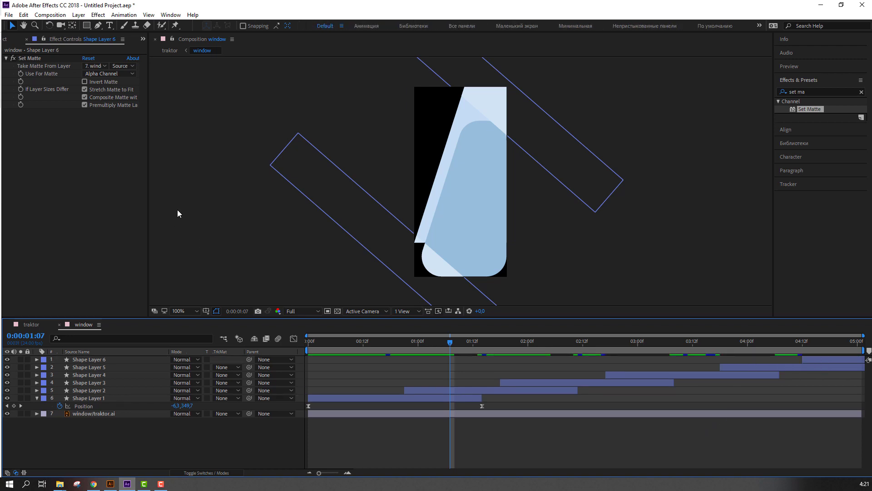
{"action": "left_click", "coordinate": [30, 324]}
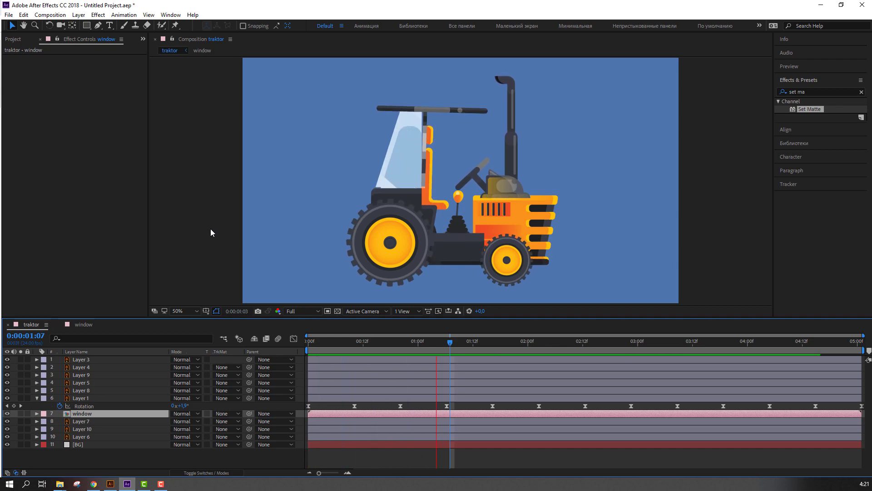
Step: Shift Shape Layers 1–6 about 6 frames earlier, check them in traktor, and close the window timeline
{"action": "left_click", "coordinate": [82, 324]}
{"action": "left_click", "coordinate": [349, 397]}
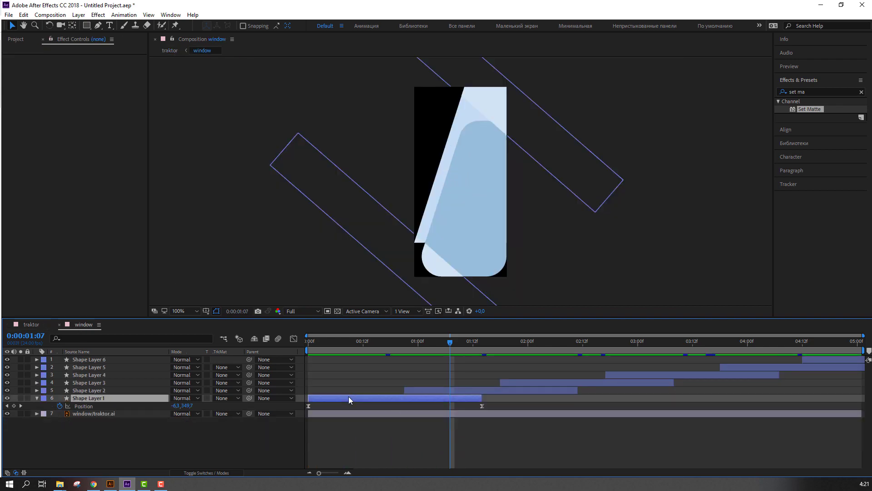
{"action": "left_click", "coordinate": [820, 358], "text": "shift"}
{"action": "left_click_drag", "start_coordinate": [408, 397], "coordinate": [384, 400]}
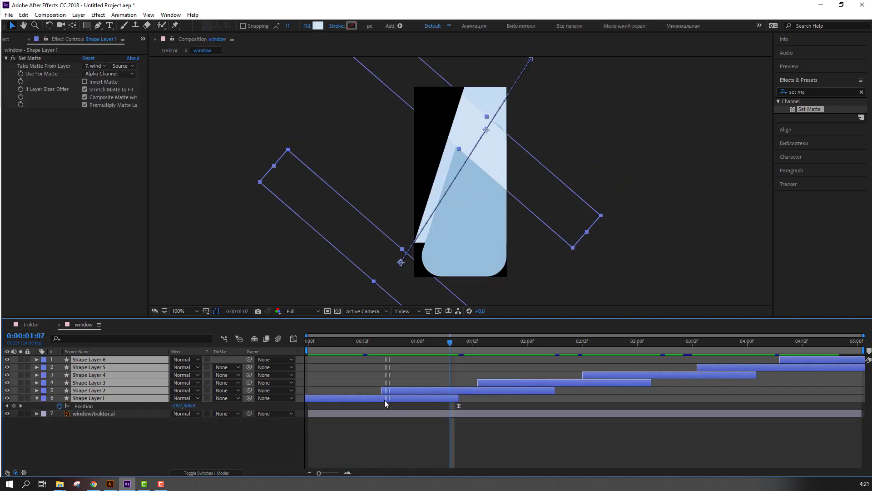
{"action": "left_click", "coordinate": [32, 325]}
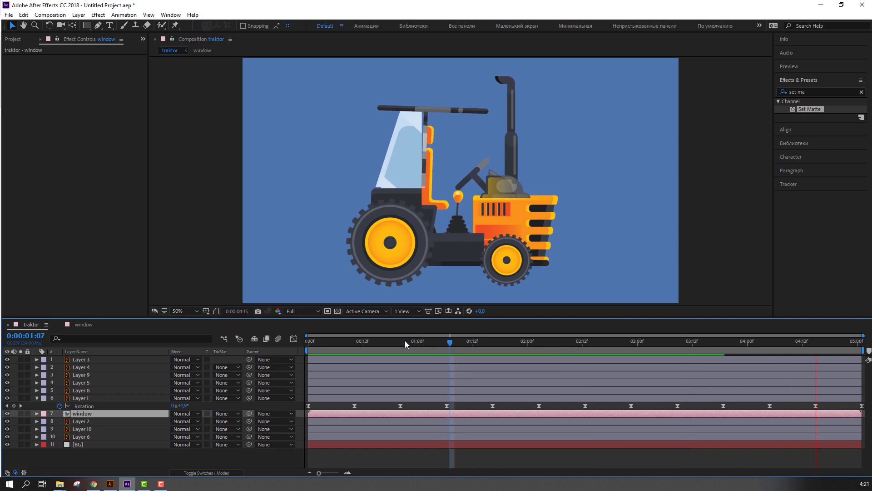
{"action": "left_click", "coordinate": [67, 325]}
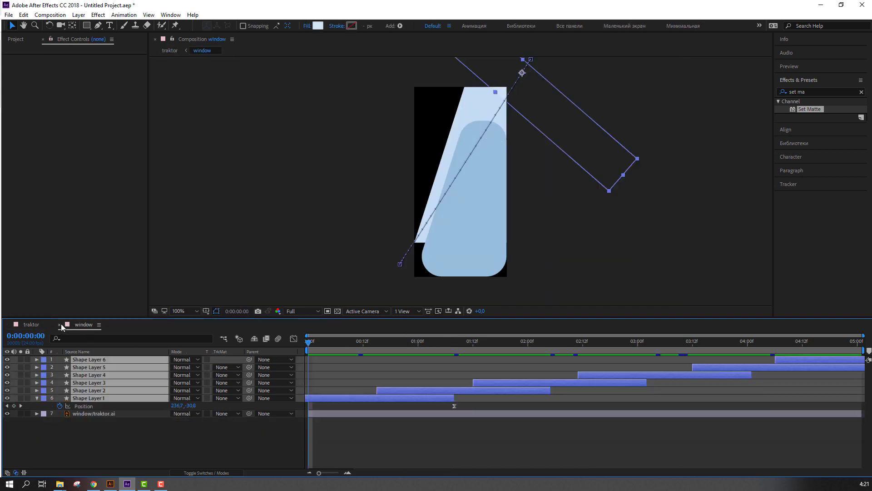
{"action": "left_click", "coordinate": [60, 324]}
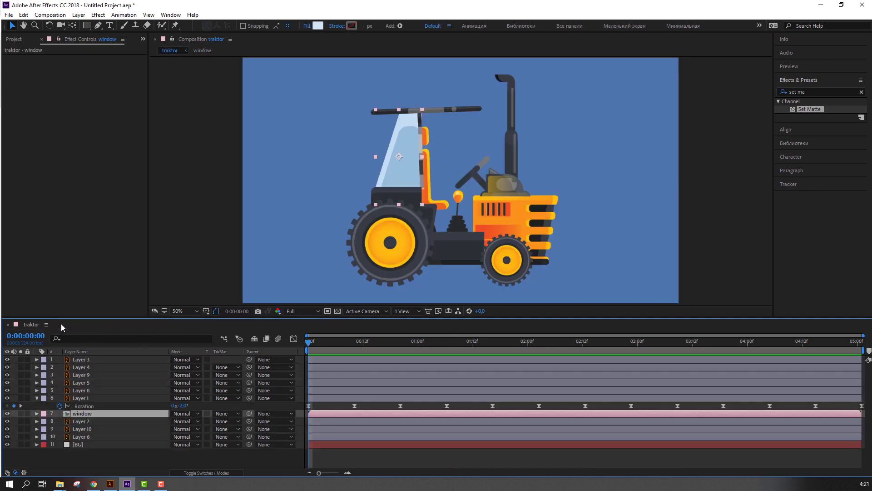
Step: Start a Scale keyframe at 100% on Layer 7, the engine hood, at 0:00
{"action": "left_click", "coordinate": [86, 415]}
{"action": "left_click", "coordinate": [8, 414]}
{"action": "left_click", "coordinate": [7, 414]}
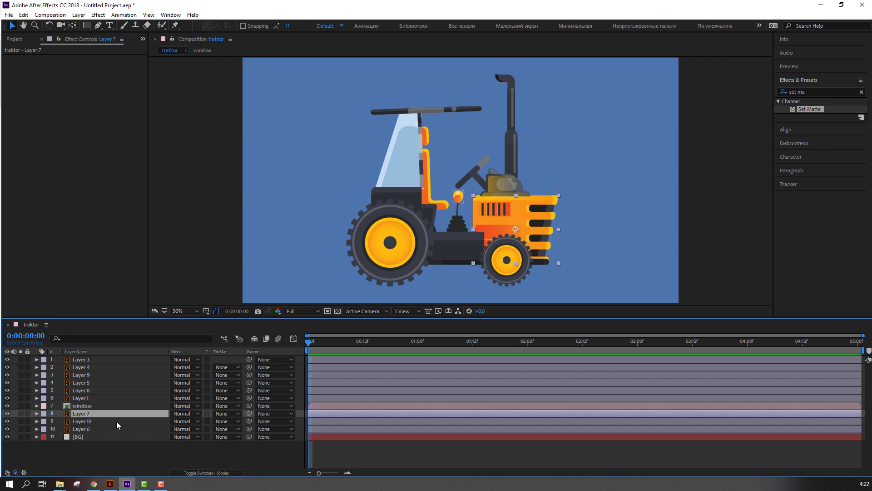
{"action": "key", "text": "s"}
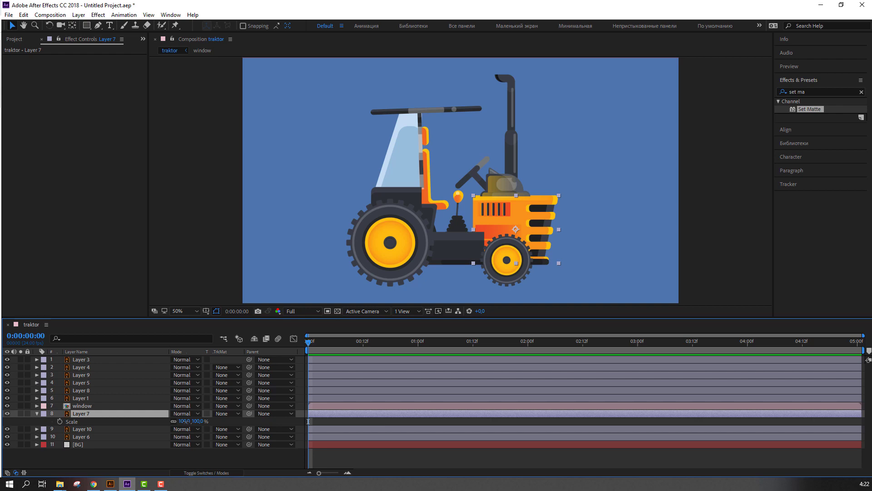
{"action": "left_click_drag", "start_coordinate": [186, 421], "coordinate": [188, 421]}
{"action": "key", "text": "ctrl+z"}
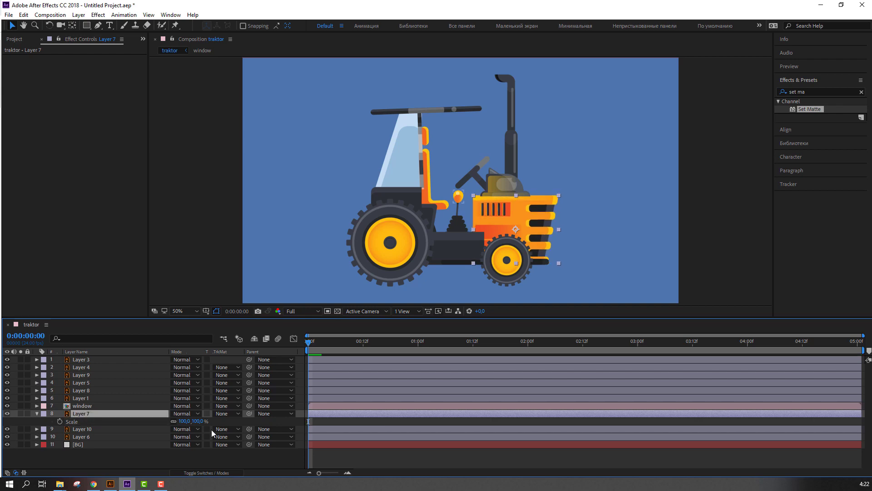
{"action": "left_click", "coordinate": [60, 421]}
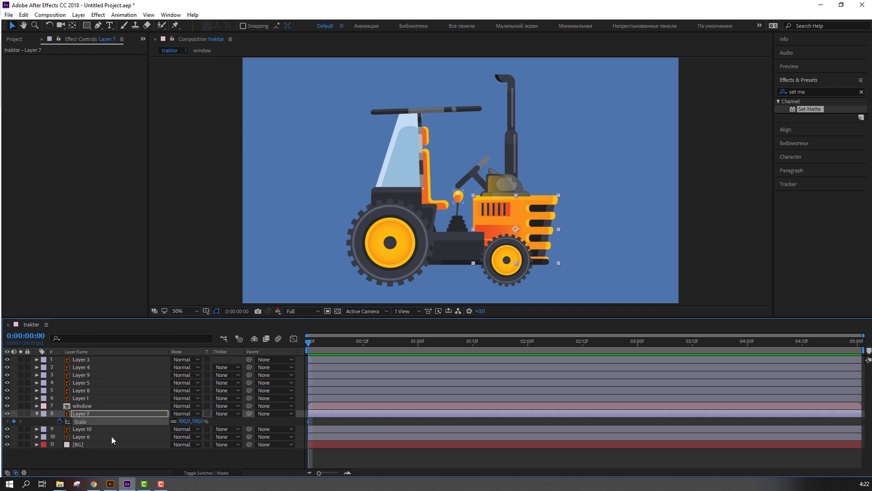
{"action": "left_click", "coordinate": [87, 398]}
{"action": "key", "text": "r"}
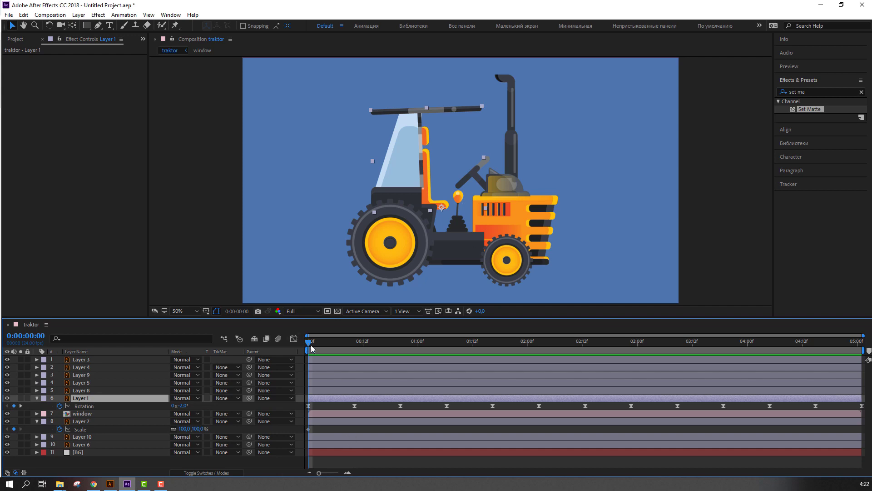
Step: Add hood Scale keyframes of 102% at frame 10 and 100% at frame 20, then preview
{"action": "left_click_drag", "start_coordinate": [312, 349], "coordinate": [355, 346]}
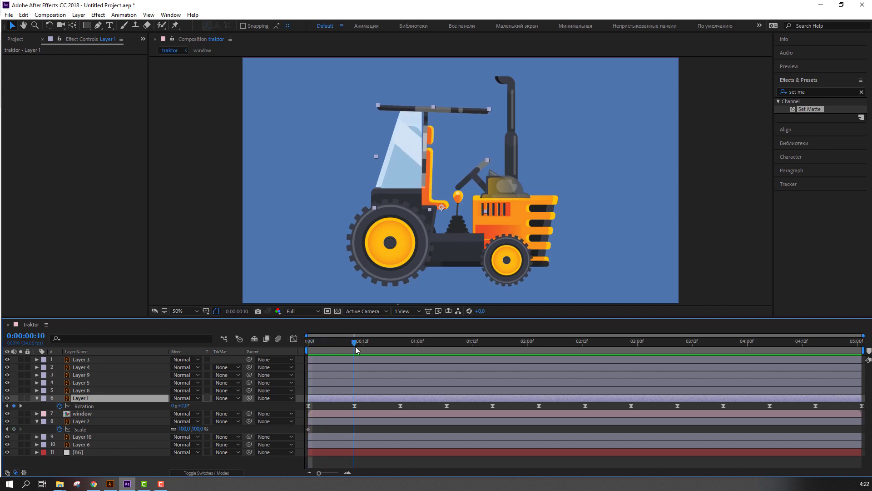
{"action": "left_click", "coordinate": [186, 429]}
{"action": "type", "text": "102"}
{"action": "key", "text": "Return"}
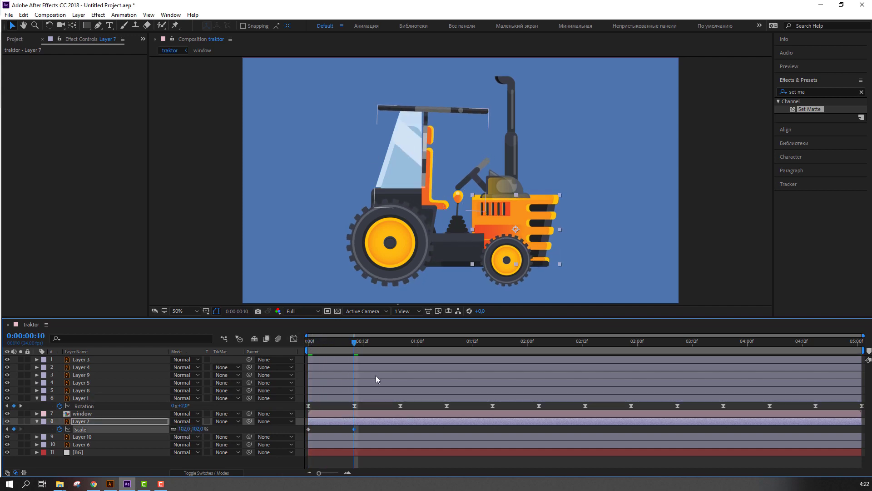
{"action": "left_click_drag", "start_coordinate": [354, 346], "coordinate": [404, 347]}
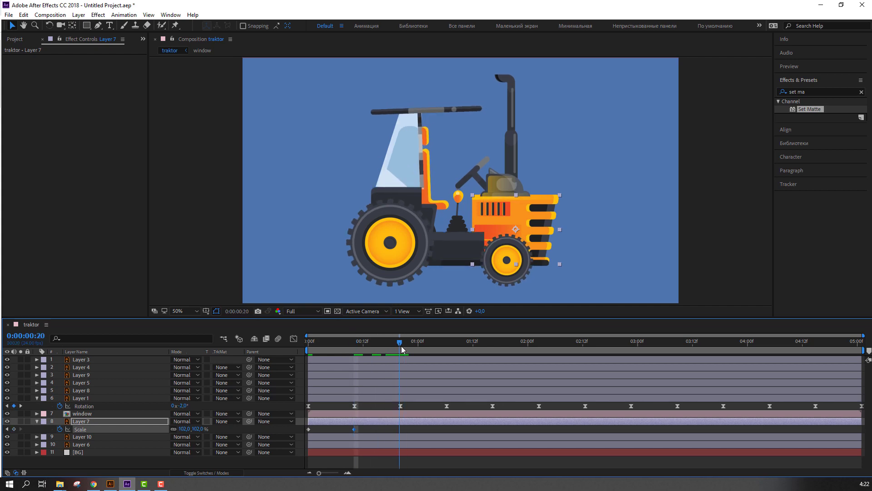
{"action": "type", "text": "0"}
{"action": "key", "text": "Return"}
{"action": "key", "text": "space"}
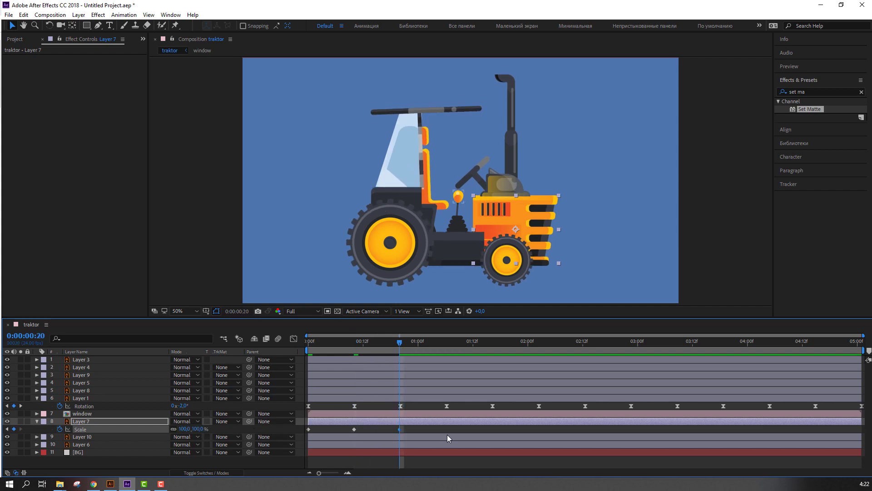
{"action": "key", "text": "space"}
Step: Apply Easy Ease to the three Scale keyframes, make the last one linear, and preview
{"action": "left_click_drag", "start_coordinate": [411, 431], "coordinate": [294, 435]}
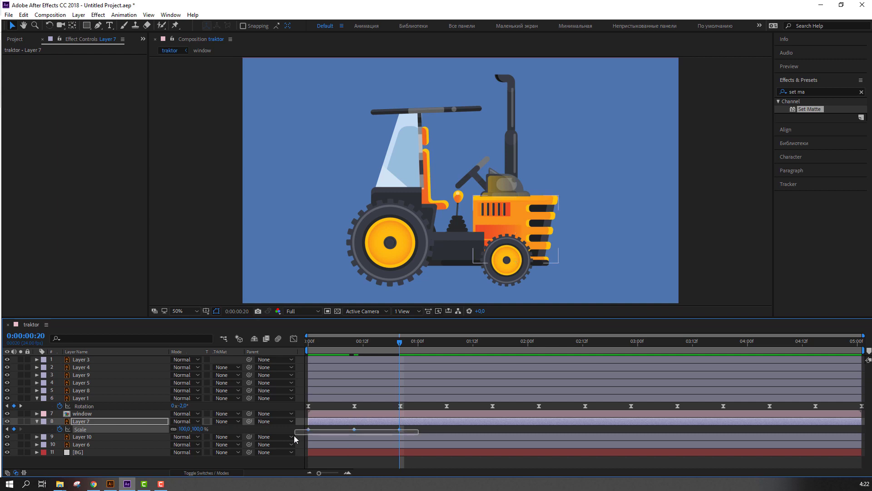
{"action": "right_click", "coordinate": [354, 431]}
{"action": "mouse_move", "coordinate": [409, 424]}
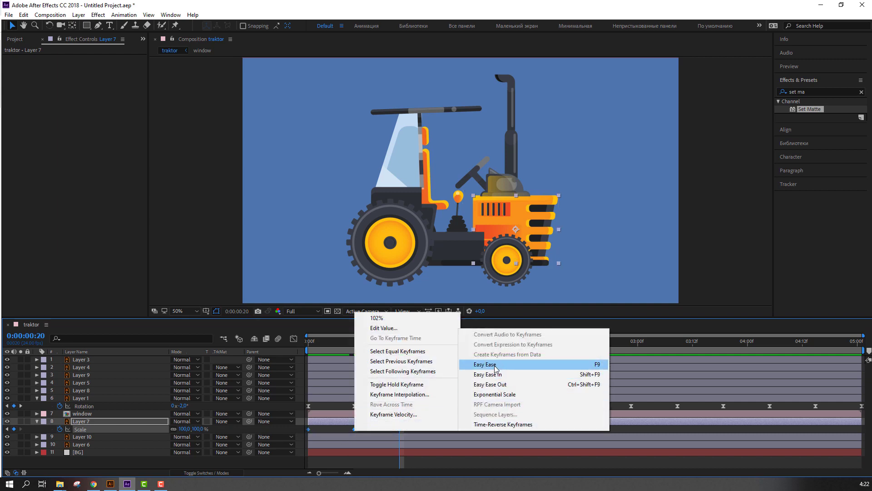
{"action": "left_click", "coordinate": [485, 364]}
{"action": "left_click", "coordinate": [399, 428], "text": "ctrl"}
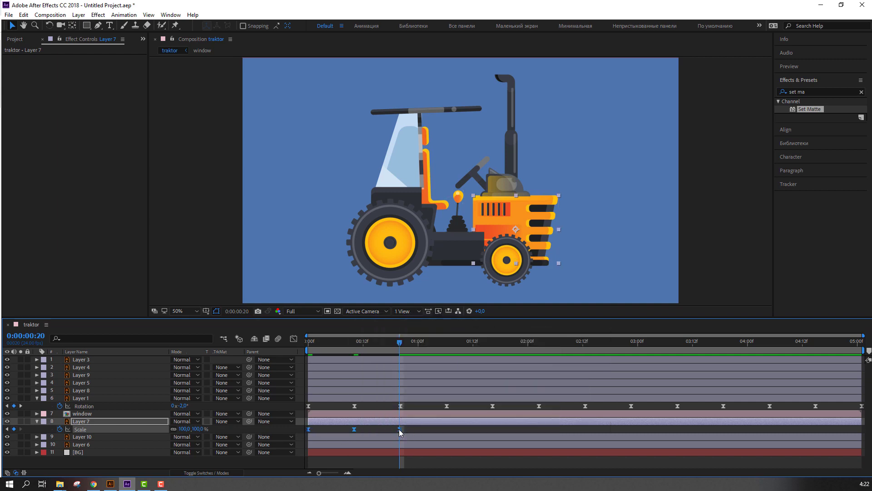
{"action": "left_click_drag", "start_coordinate": [411, 429], "coordinate": [319, 437]}
{"action": "key", "text": "space"}
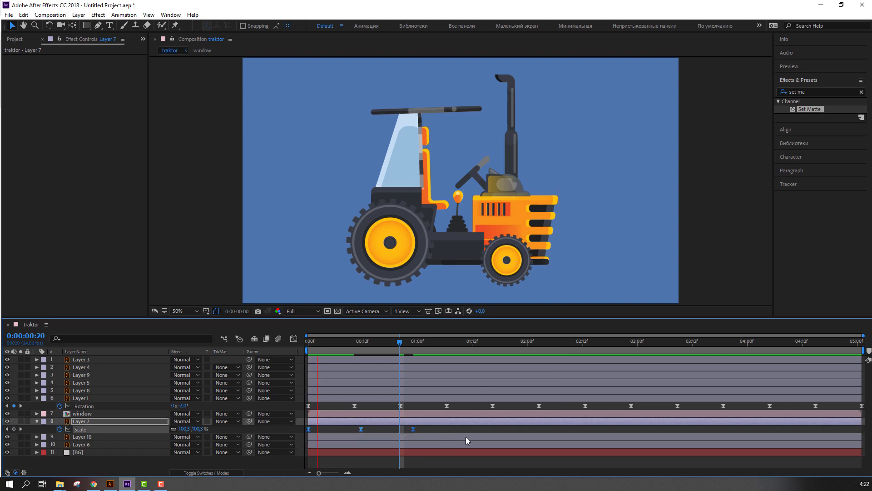
{"action": "key", "text": "space"}
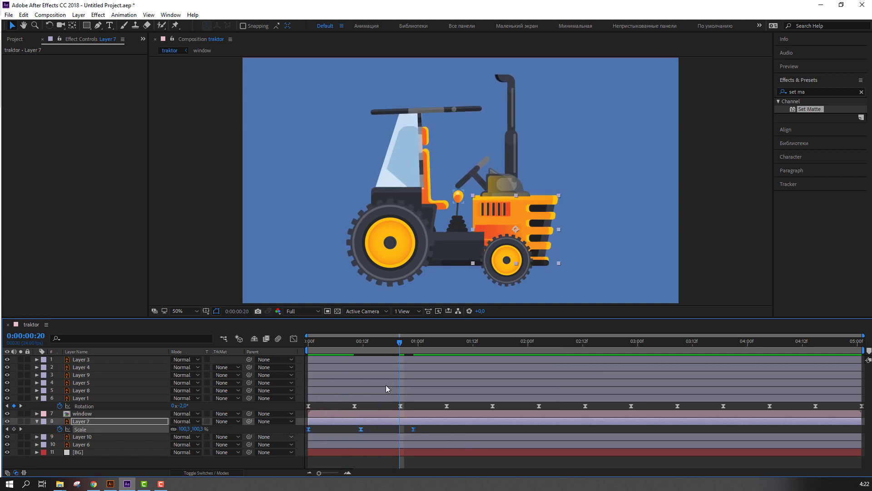
Step: Paste the scale pulse repeatedly along the timeline up to 3:20, then preview
{"action": "left_click", "coordinate": [413, 340]}
{"action": "key", "text": "ctrl+v"}
{"action": "left_click_drag", "start_coordinate": [464, 343], "coordinate": [628, 346]}
{"action": "key", "text": "ctrl+v"}
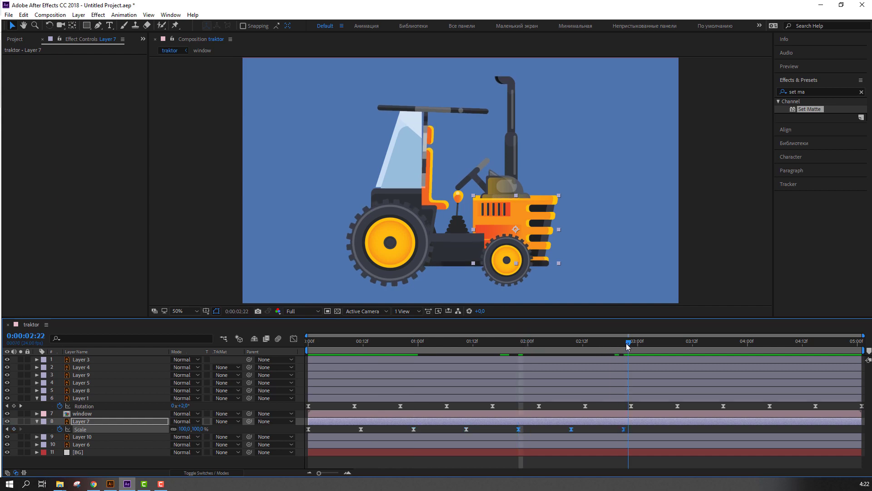
{"action": "key", "text": "ctrl+v"}
{"action": "left_click", "coordinate": [729, 344]}
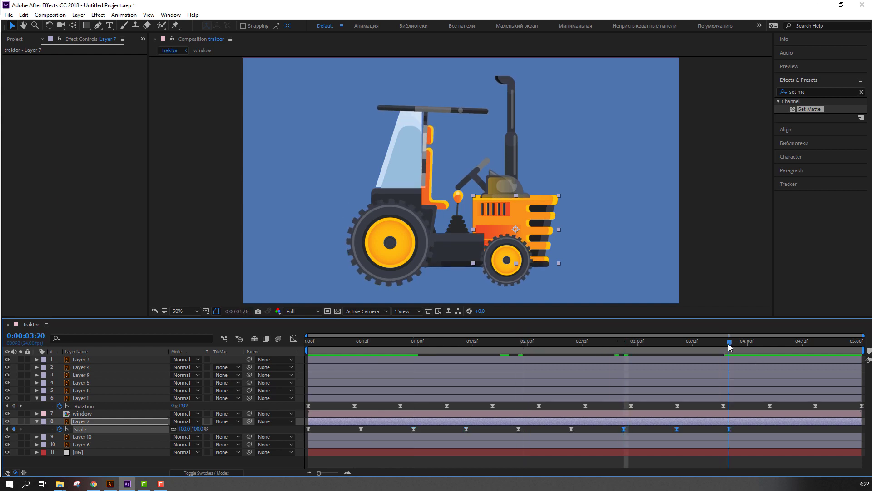
{"action": "key", "text": "ctrl+v"}
{"action": "key", "text": "space"}
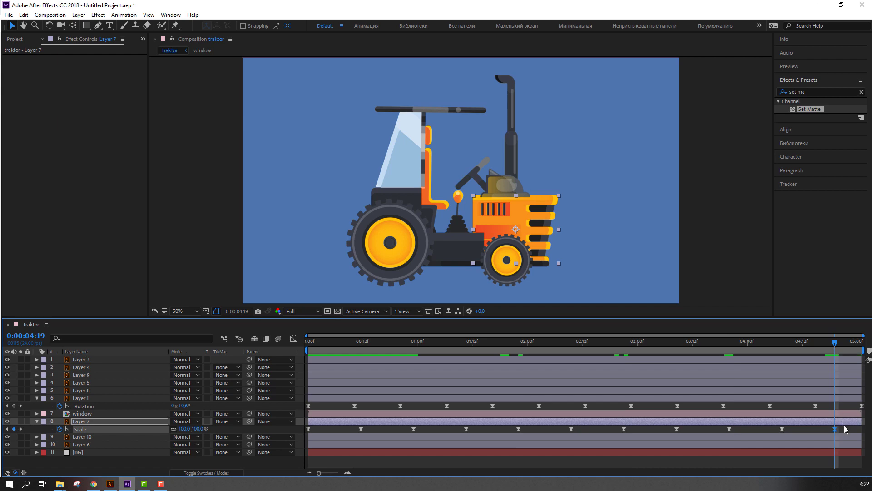
{"action": "left_click", "coordinate": [811, 430]}
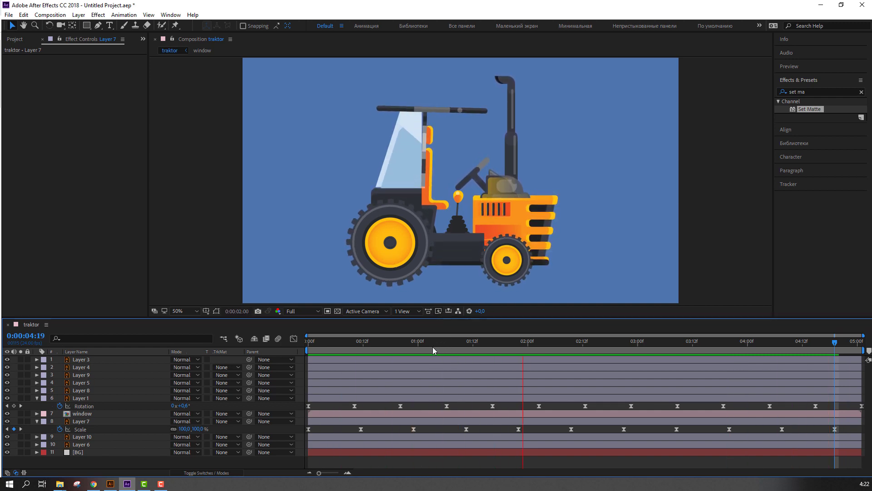
{"action": "key", "text": "space"}
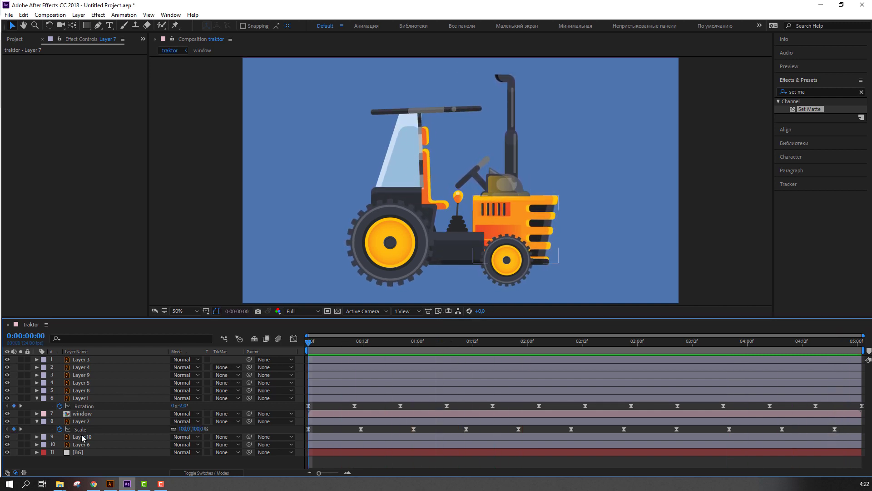
Step: Parent Layer 10 to Layer 6 and test-rotate the gear lever
{"action": "left_click", "coordinate": [37, 421]}
{"action": "left_click", "coordinate": [76, 429]}
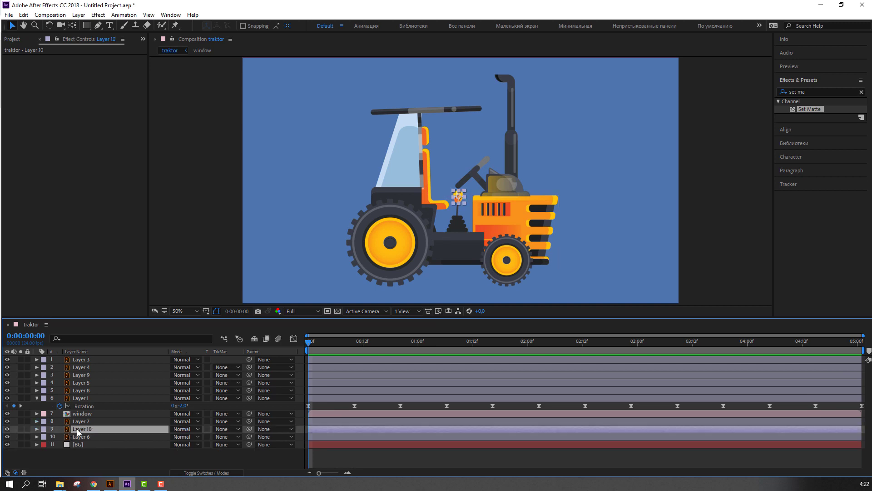
{"action": "left_click", "coordinate": [75, 434]}
{"action": "key", "text": "r"}
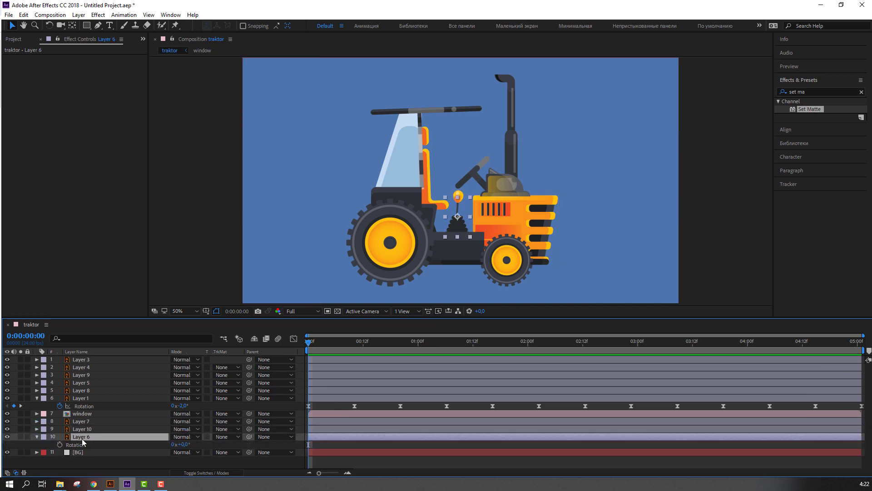
{"action": "key", "text": "r"}
{"action": "left_click", "coordinate": [85, 430]}
{"action": "left_click_drag", "start_coordinate": [249, 428], "coordinate": [107, 436]}
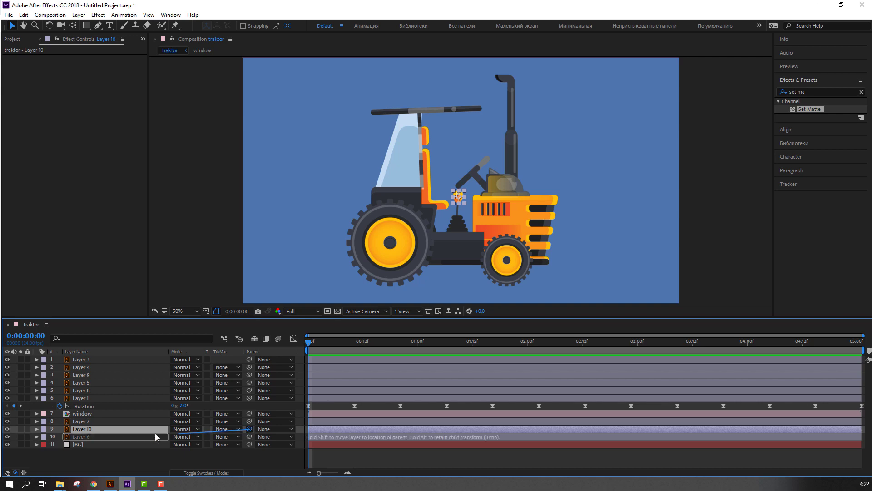
{"action": "key", "text": "r"}
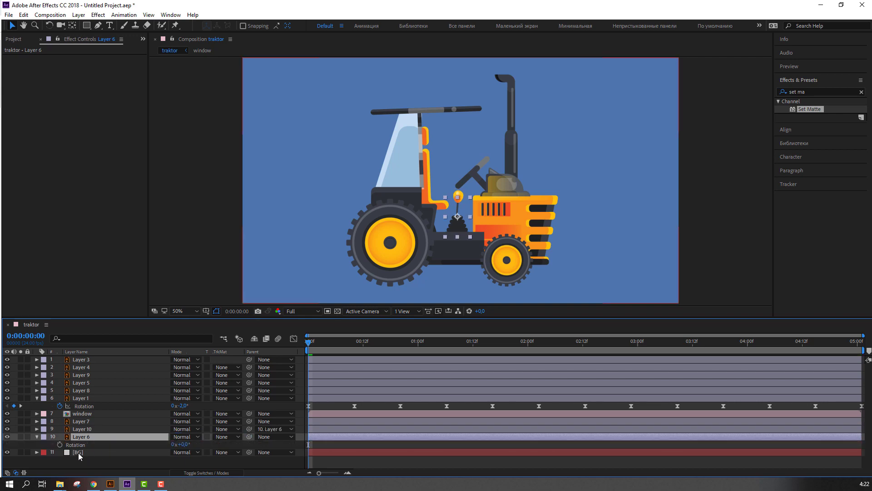
{"action": "left_click_drag", "start_coordinate": [180, 444], "coordinate": [180, 444]}
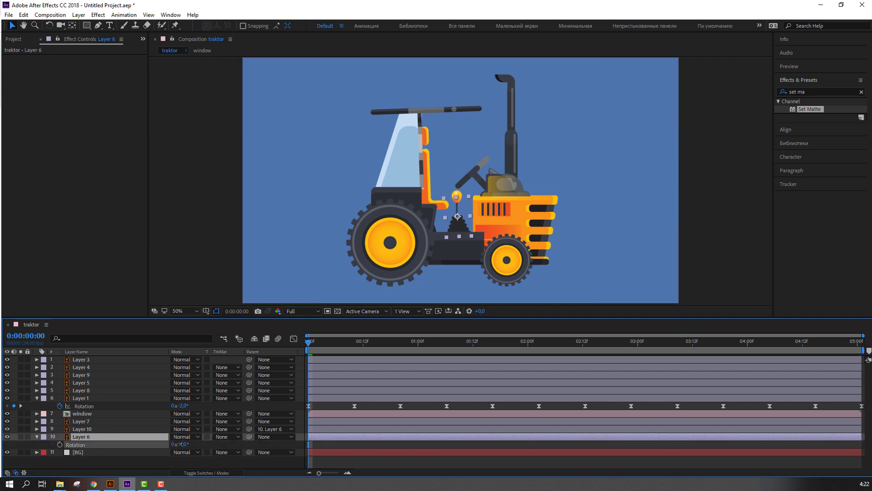
Step: With Layer 6 soloed, move the gear lever's anchor point down to its base, then unsolo
{"action": "left_click", "coordinate": [20, 436]}
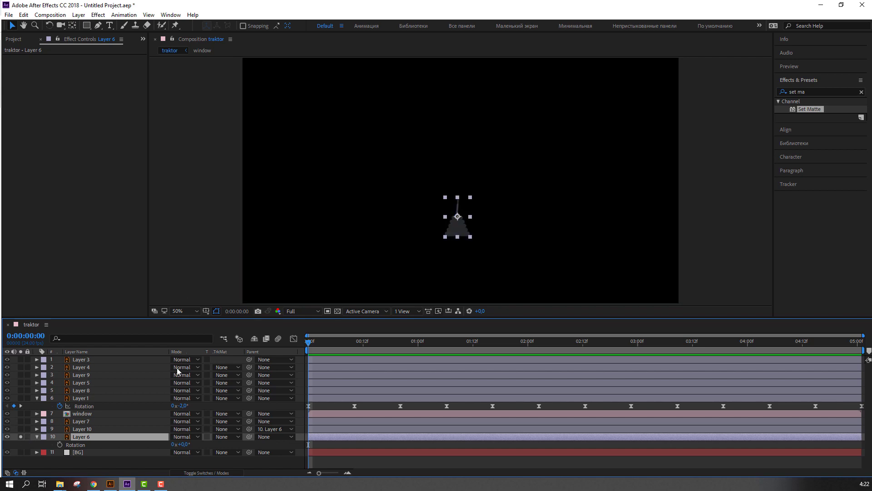
{"action": "left_click", "coordinate": [72, 25]}
{"action": "key", "text": "period"}
{"action": "mouse_move", "coordinate": [453, 256]}
{"action": "left_mouse_down"}
{"action": "mouse_move", "coordinate": [447, 187]}
{"action": "mouse_move", "coordinate": [446, 221]}
{"action": "left_mouse_up"}
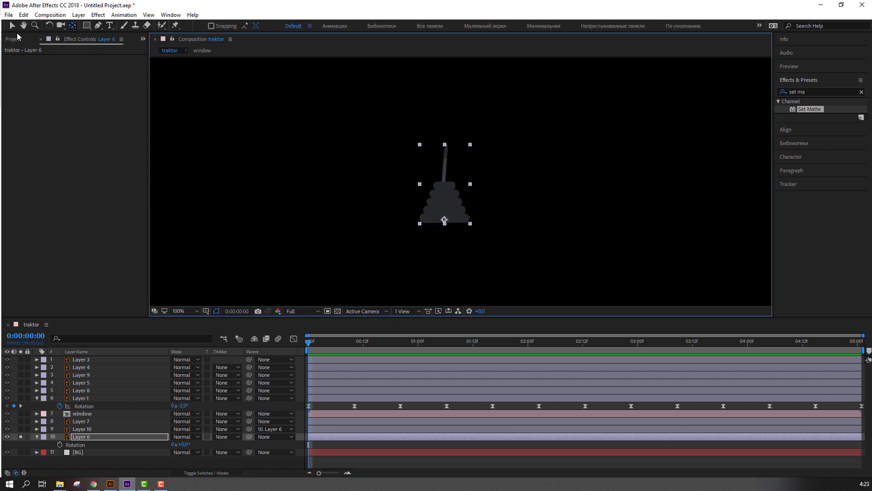
{"action": "left_click", "coordinate": [12, 25]}
{"action": "left_click", "coordinate": [20, 436]}
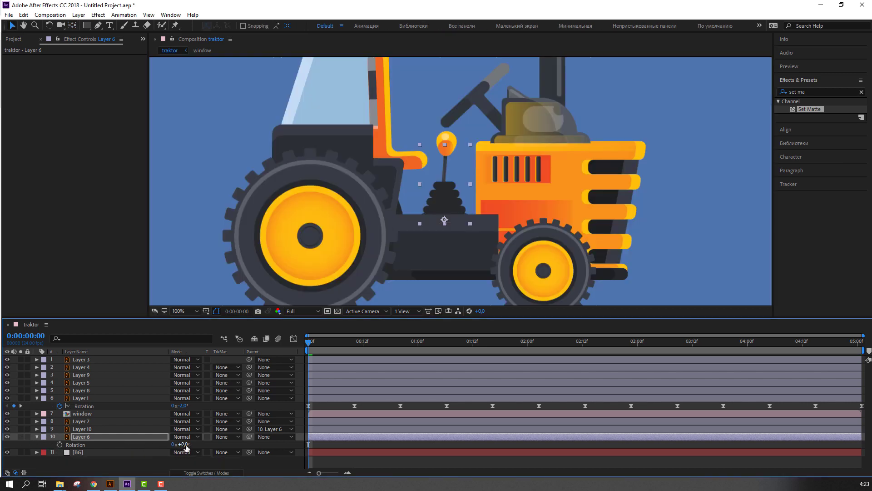
Step: Keyframe the gear lever's Rotation at -4° at 0:00, then at frames 10 and 20
{"action": "left_click_drag", "start_coordinate": [185, 444], "coordinate": [183, 444]}
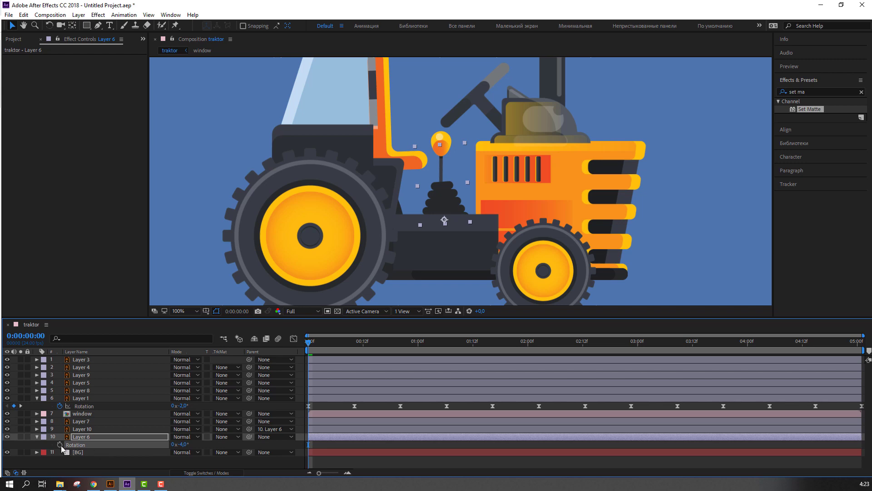
{"action": "left_click", "coordinate": [60, 444]}
{"action": "left_click_drag", "start_coordinate": [310, 341], "coordinate": [355, 347]}
{"action": "left_click_drag", "start_coordinate": [184, 444], "coordinate": [187, 444]}
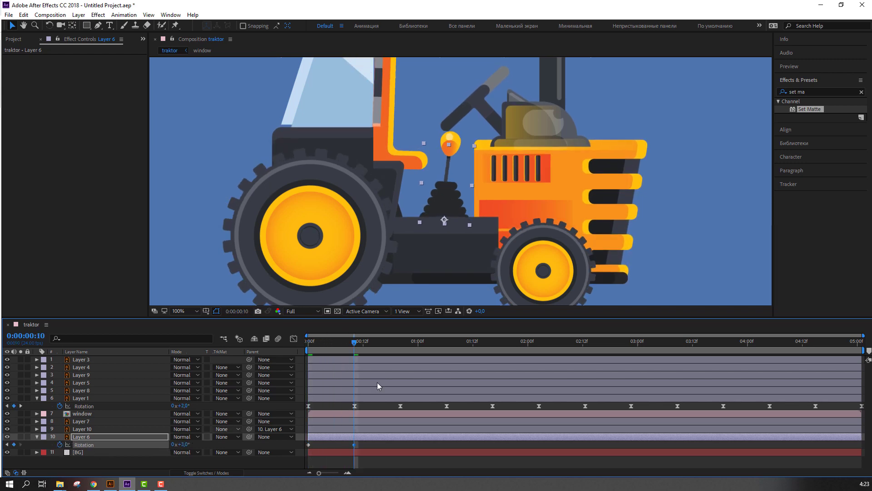
{"action": "mouse_move", "coordinate": [353, 341]}
{"action": "left_mouse_down"}
{"action": "mouse_move", "coordinate": [281, 339]}
{"action": "mouse_move", "coordinate": [400, 341]}
{"action": "left_mouse_up"}
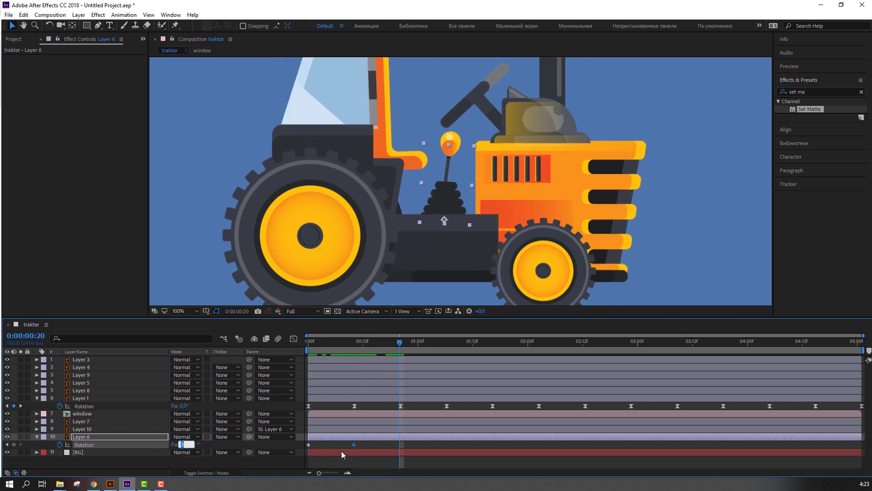
{"action": "type", "text": "0"}
{"action": "key", "text": "Return"}
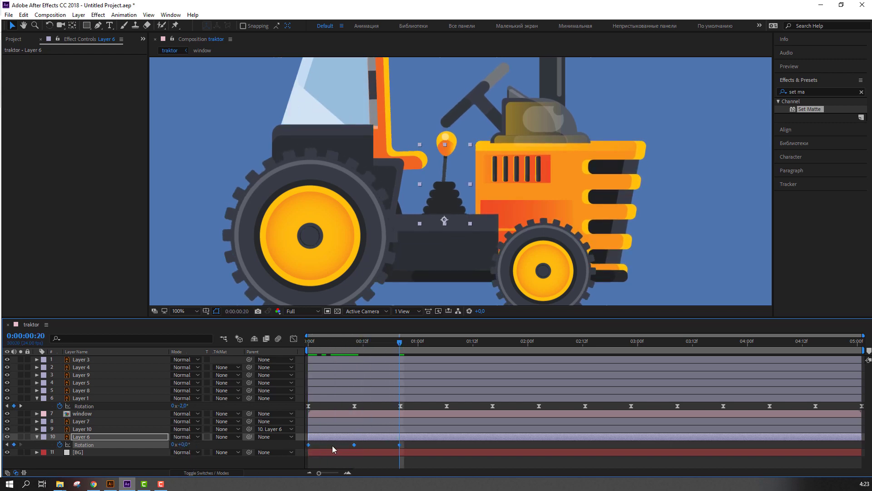
Step: Make the frame-20 Rotation keyframe match the -4° starting tilt
{"action": "left_click", "coordinate": [331, 444]}
{"action": "key", "text": "Home"}
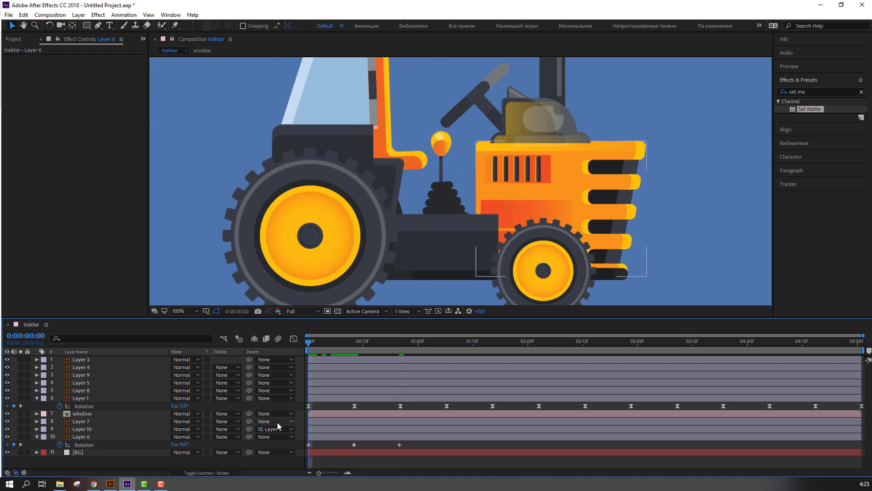
{"action": "left_click_drag", "start_coordinate": [309, 341], "coordinate": [399, 341]}
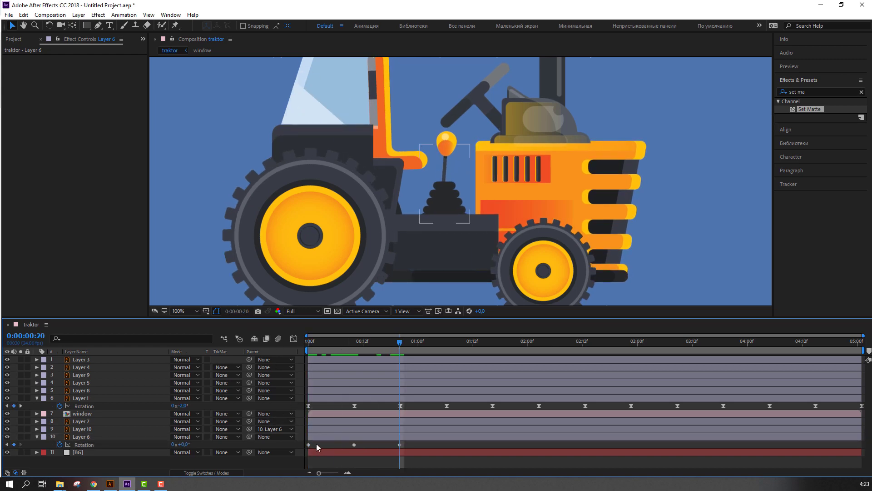
{"action": "left_click", "coordinate": [84, 444]}
{"action": "key", "text": "KP_Subtract"}
{"action": "key", "text": "KP_Subtract"}
{"action": "key", "text": "KP_Subtract"}
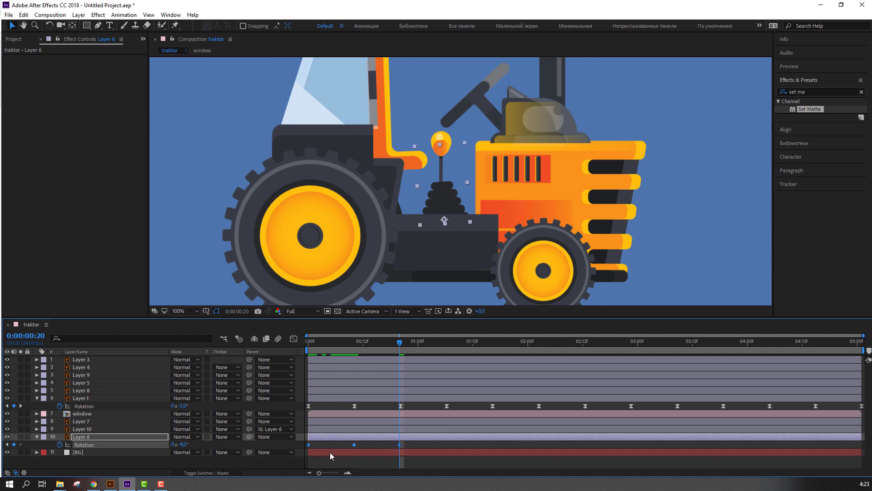
Step: Apply Easy Ease to all three Rotation keyframes
{"action": "right_click", "coordinate": [357, 445]}
{"action": "left_click", "coordinate": [363, 442]}
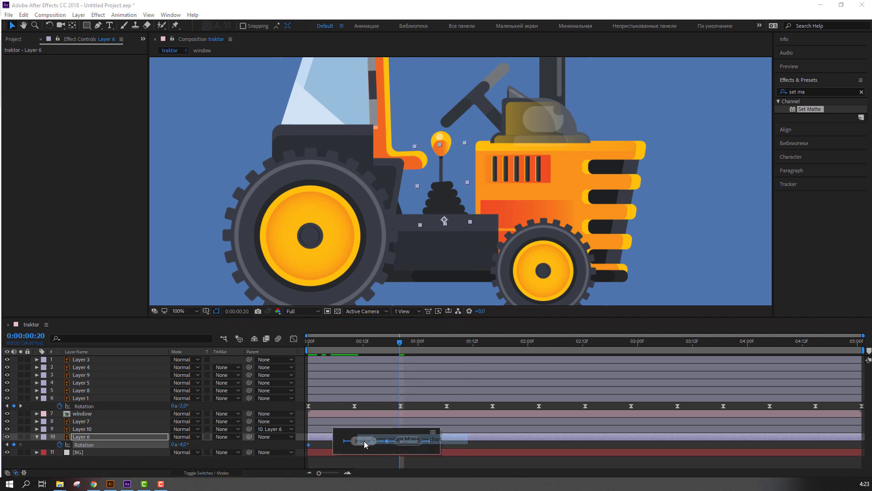
{"action": "left_click", "coordinate": [418, 447]}
{"action": "left_click_drag", "start_coordinate": [406, 445], "coordinate": [339, 452]}
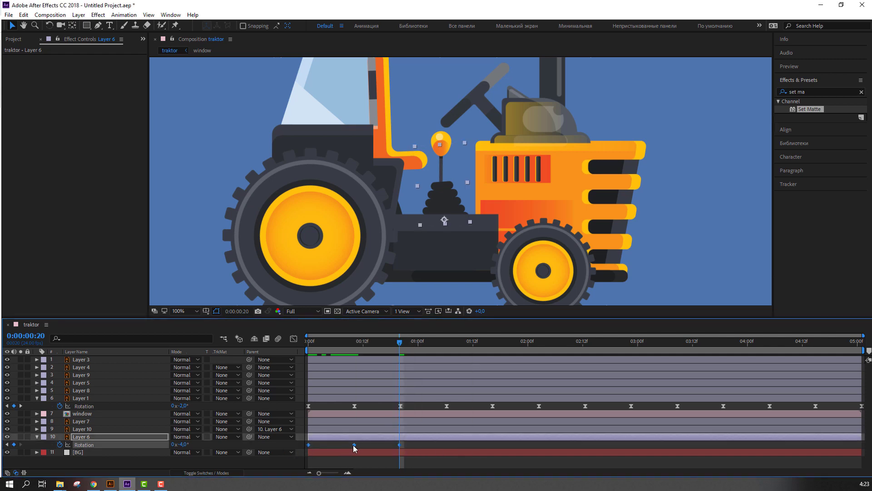
{"action": "right_click", "coordinate": [353, 445]}
{"action": "mouse_move", "coordinate": [395, 437]}
{"action": "left_click", "coordinate": [499, 378]}
Step: Paste the eased sway at 1:17 and 2:12 along the timeline, then preview with the view fitted
{"action": "left_click_drag", "start_coordinate": [445, 343], "coordinate": [496, 348]}
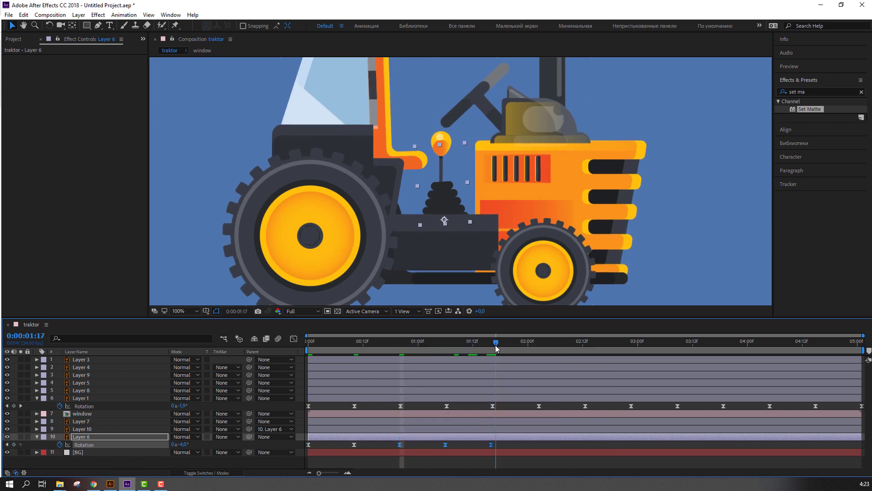
{"action": "key", "text": "ctrl+v"}
{"action": "left_click", "coordinate": [583, 346]}
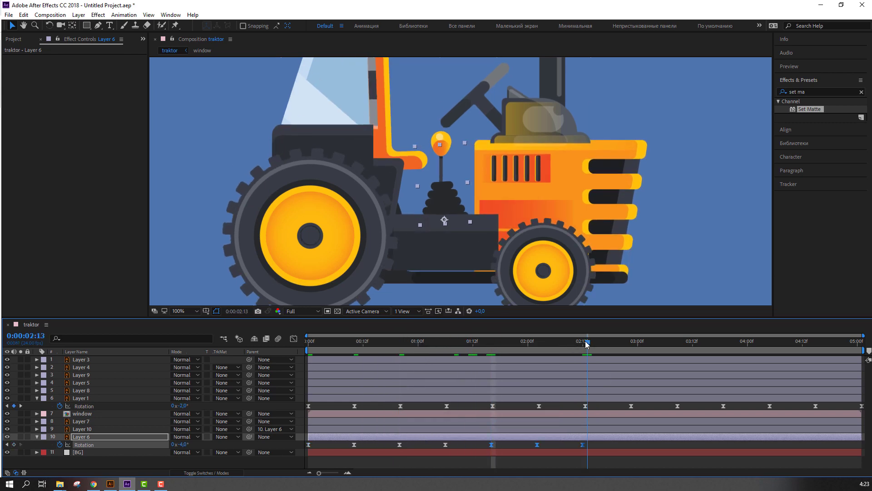
{"action": "key", "text": "ctrl+v"}
{"action": "left_click_drag", "start_coordinate": [666, 346], "coordinate": [673, 346]}
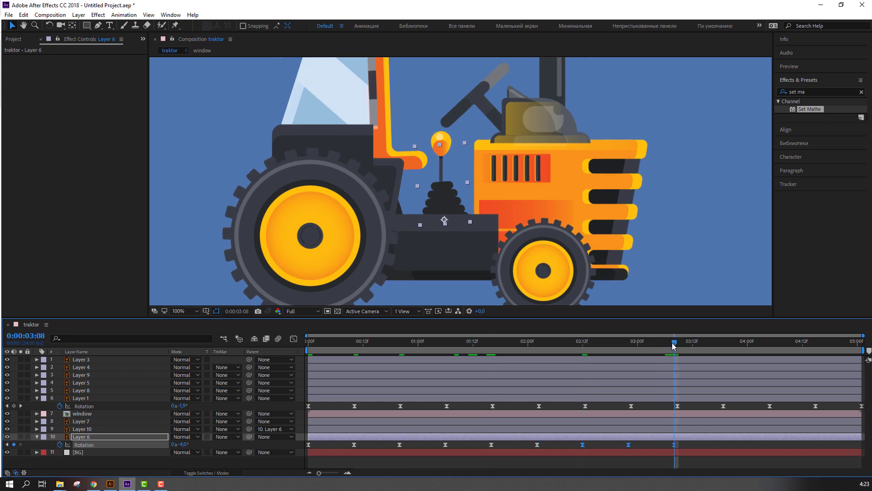
{"action": "left_click", "coordinate": [768, 344]}
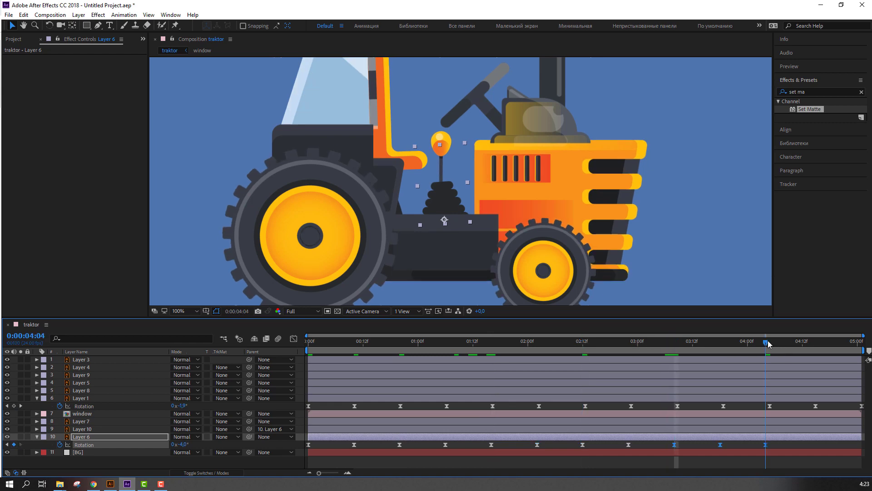
{"action": "left_click", "coordinate": [660, 442]}
{"action": "key", "text": "space"}
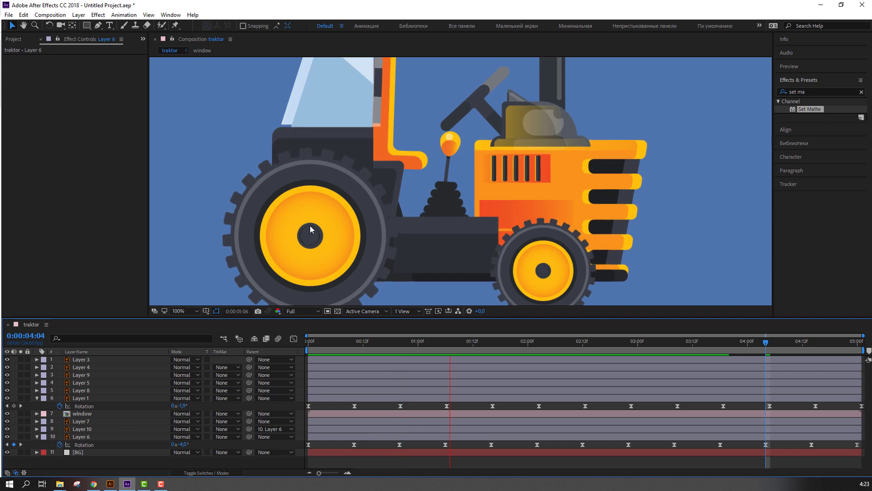
{"action": "key", "text": "comma"}
{"action": "key", "text": "comma"}
{"action": "key", "text": "comma"}
{"action": "key", "text": "comma"}
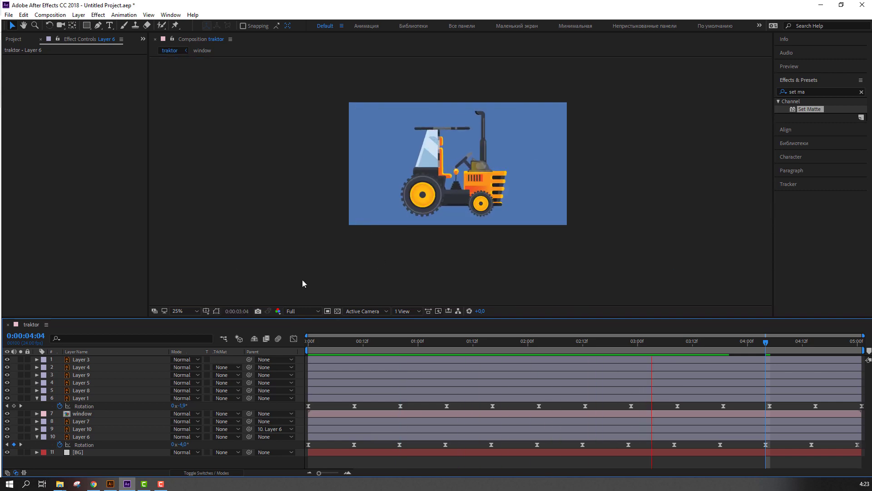
{"action": "left_click", "coordinate": [179, 310]}
{"action": "left_click", "coordinate": [190, 156]}
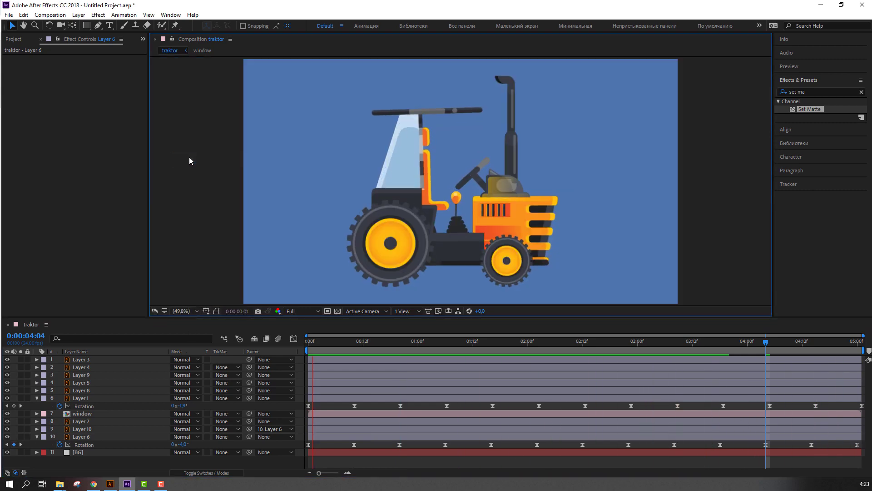
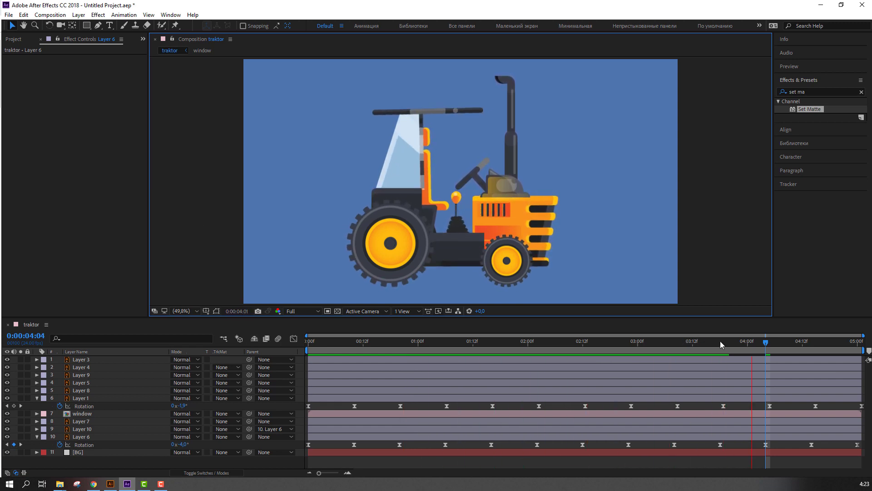
Step: Stop the preview, return to 0:00:00:00, and select the rear wheel layer, Layer 3
{"action": "left_click_drag", "start_coordinate": [721, 340], "coordinate": [335, 341]}
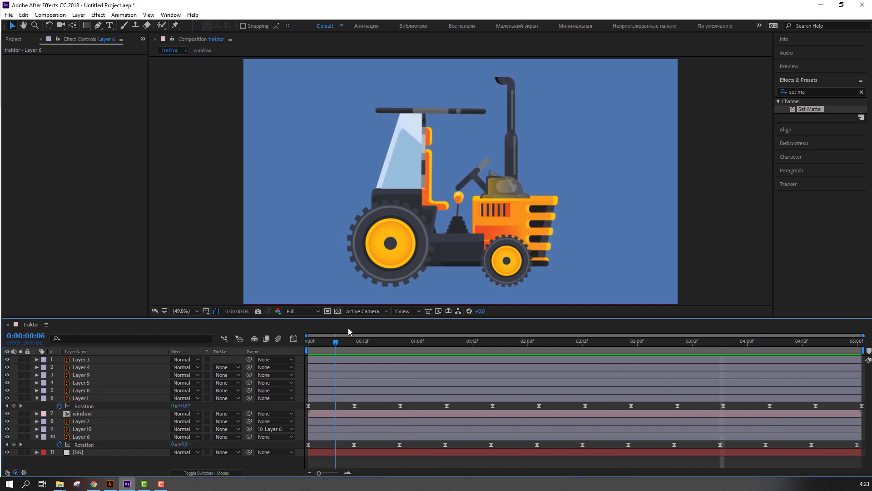
{"action": "key", "text": "space"}
{"action": "key", "text": "Home"}
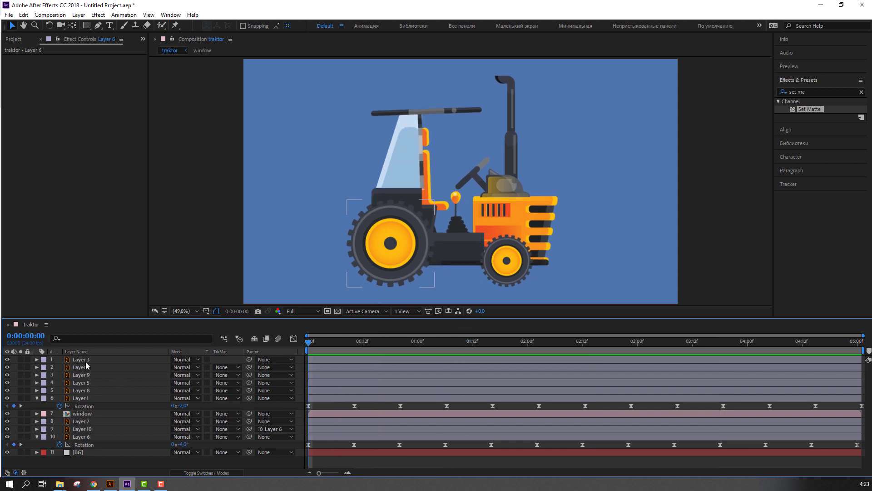
{"action": "left_click", "coordinate": [87, 360]}
Step: Add starting Rotation keyframes to wheel Layers 3 and 4 at 0s, then preview from the end
{"action": "left_click", "coordinate": [87, 367], "text": "shift"}
{"action": "key", "text": "alt+shift+r"}
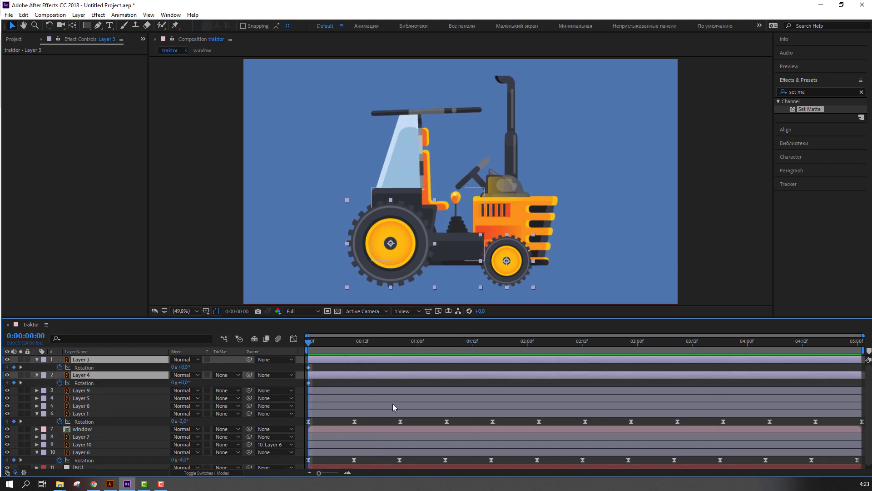
{"action": "left_click_drag", "start_coordinate": [821, 344], "coordinate": [868, 346]}
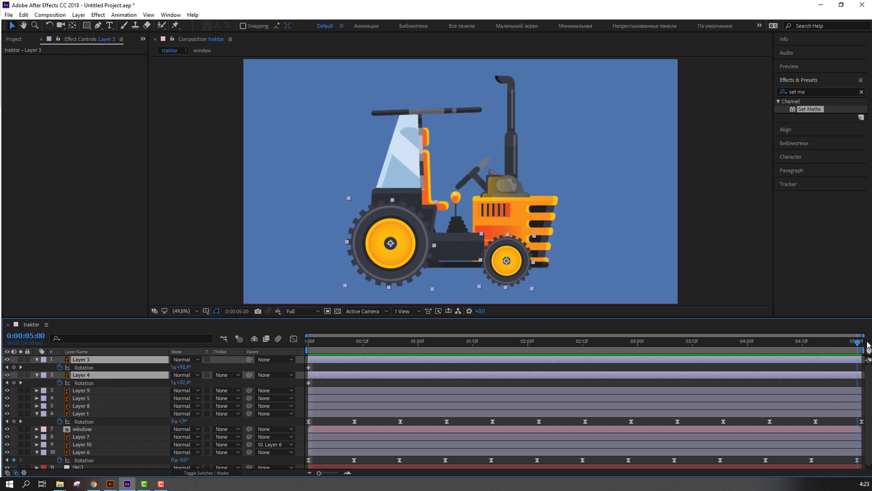
{"action": "left_click", "coordinate": [384, 386]}
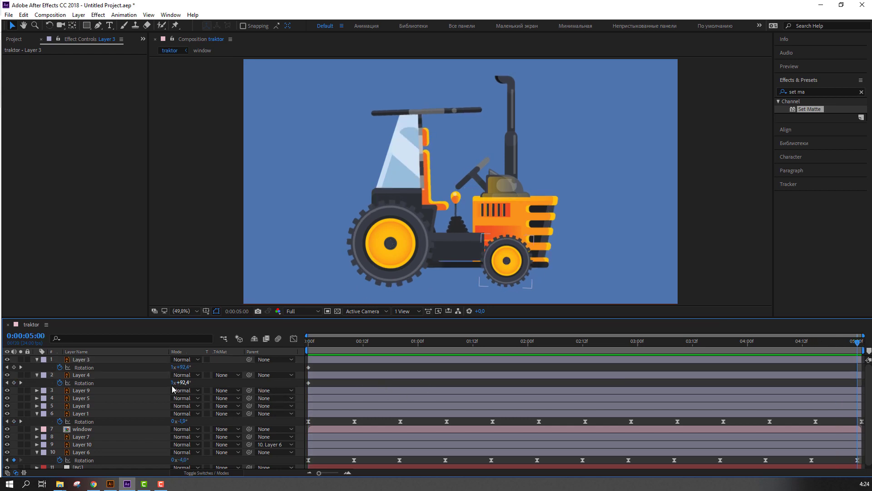
{"action": "left_click", "coordinate": [60, 367]}
{"action": "left_click", "coordinate": [59, 383]}
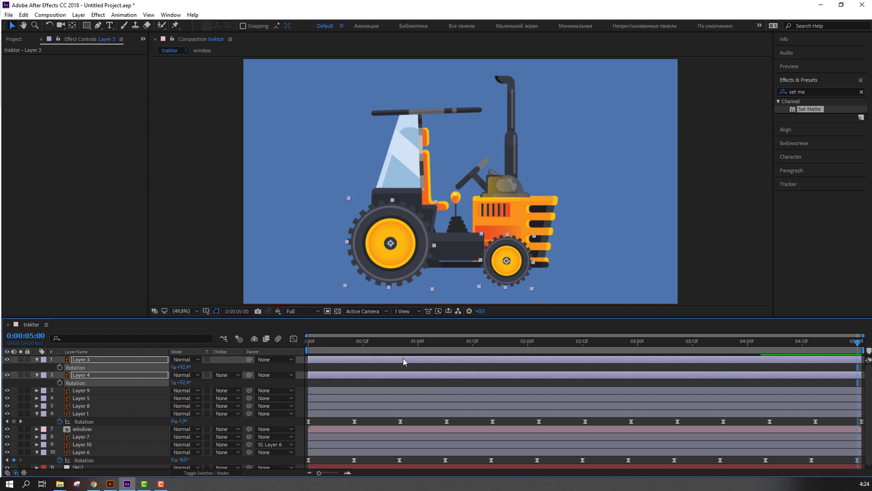
{"action": "key", "text": "space"}
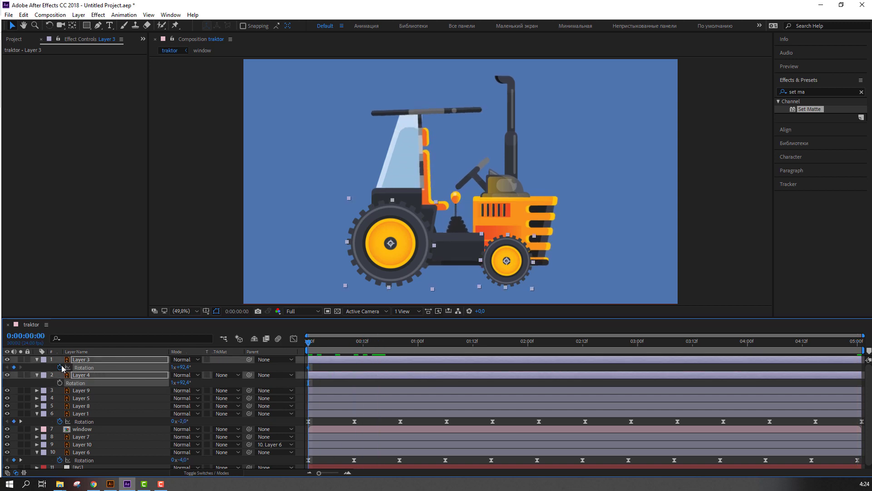
{"action": "key", "text": "space"}
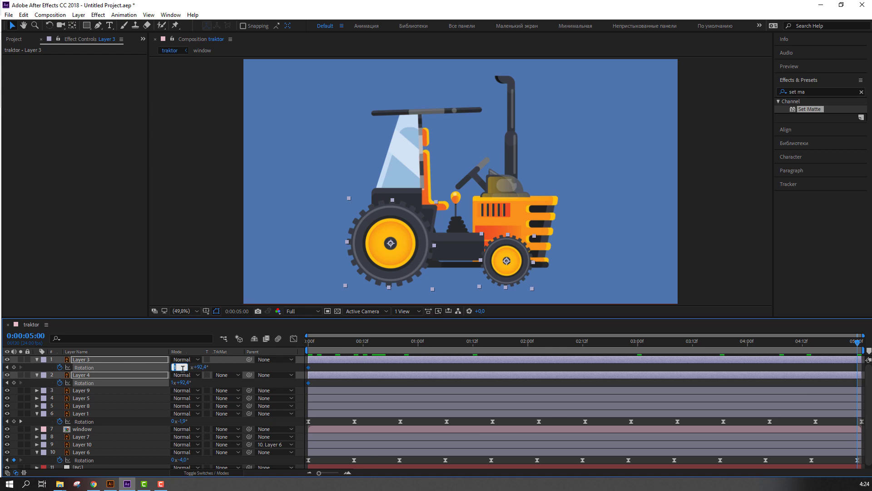
Step: Enter new revolution counts for both wheels at 5:00 and preview the spin
{"action": "left_click", "coordinate": [350, 368]}
{"action": "key", "text": "space"}
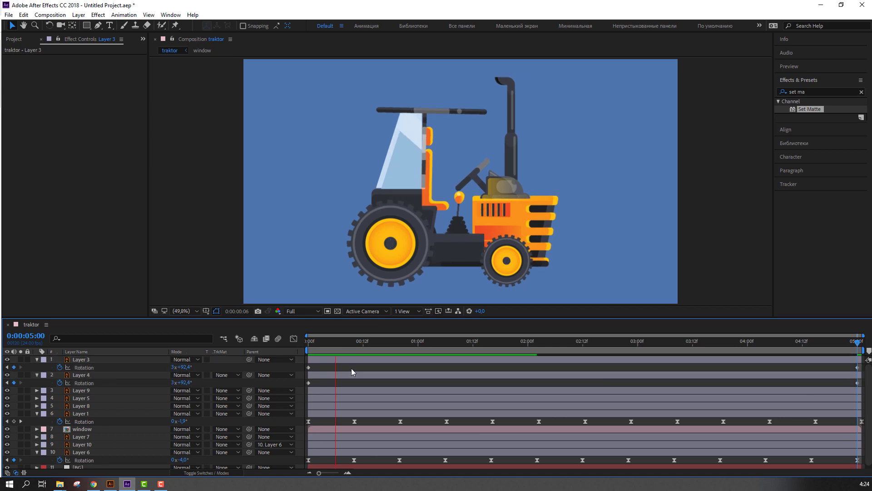
{"action": "key", "text": "space"}
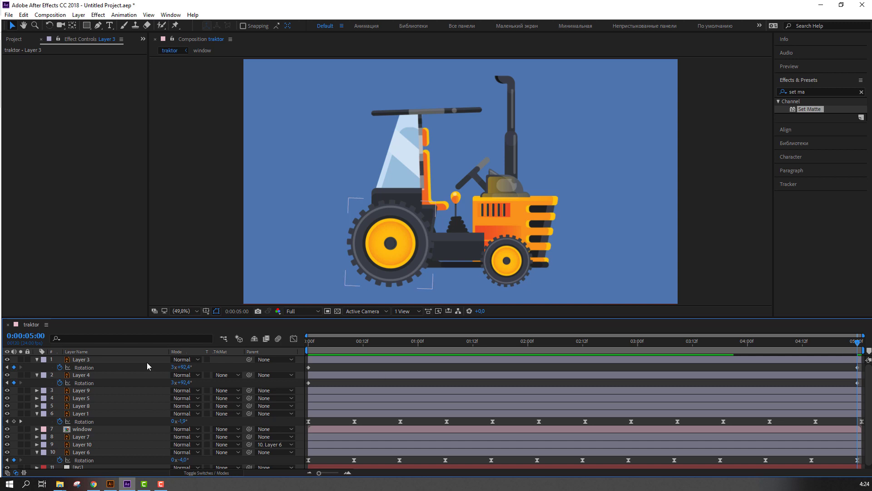
{"action": "left_click", "coordinate": [171, 367]}
{"action": "type", "text": "2"}
{"action": "left_click", "coordinate": [173, 381]}
{"action": "type", "text": "2"}
{"action": "key", "text": "Return"}
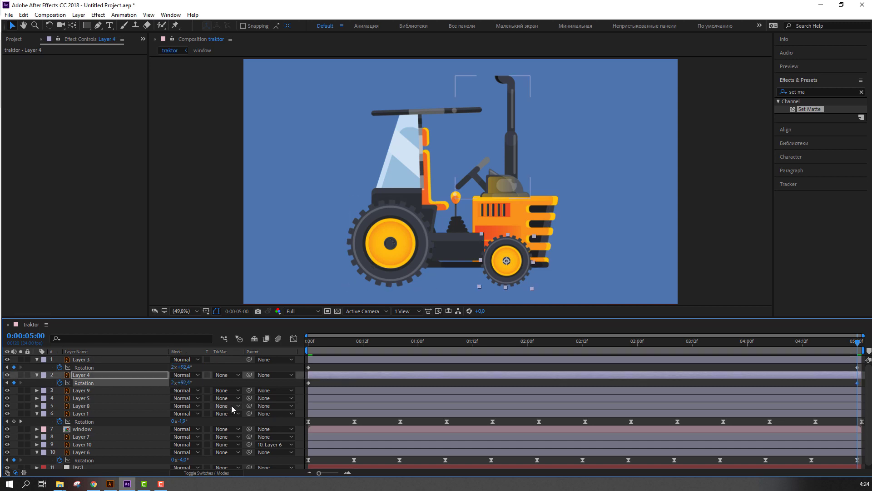
{"action": "key", "text": "space"}
{"action": "key", "text": "space"}
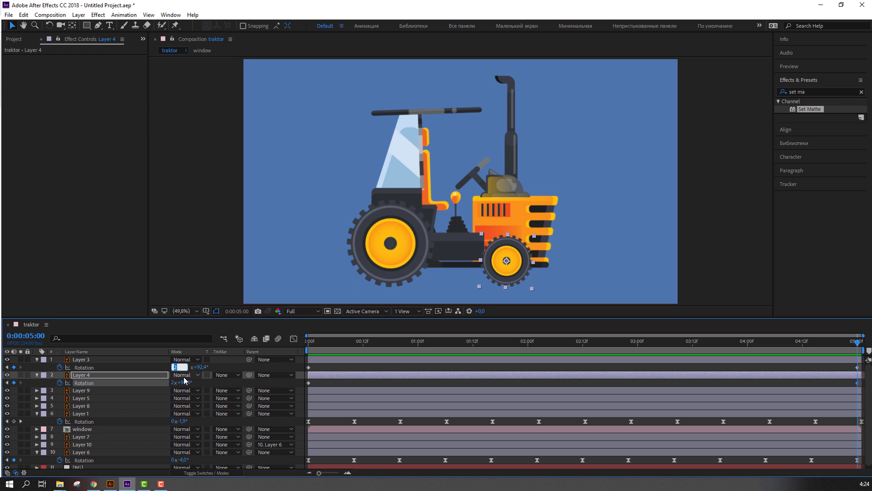
{"action": "type", "text": "3"}
Step: Set both wheels' final Rotation to exactly 3x+0.0° at 5:00 and preview
{"action": "key", "text": "Return"}
{"action": "key", "text": "Return"}
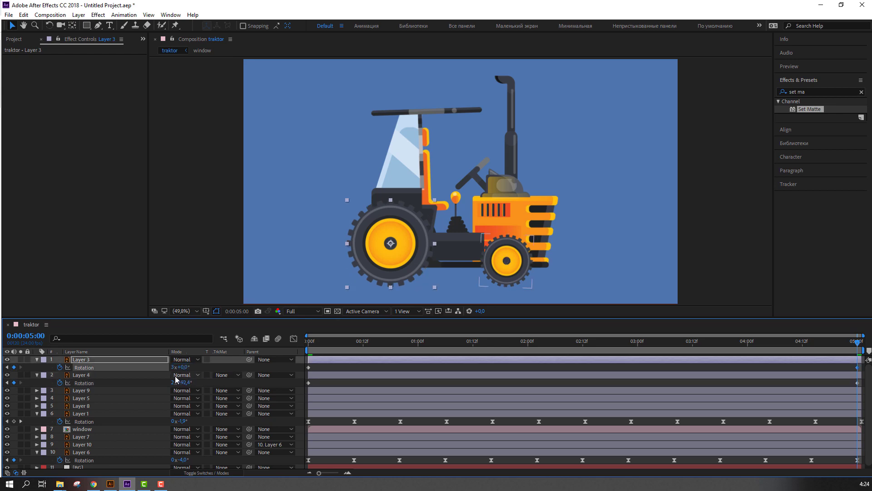
{"action": "type", "text": "30"}
{"action": "key", "text": "Tab"}
{"action": "type", "text": "0"}
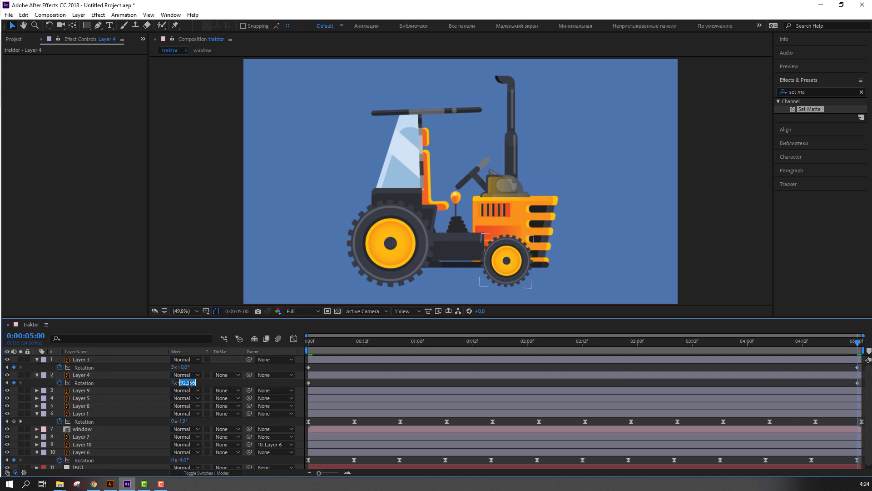
{"action": "key", "text": "Return"}
{"action": "key", "text": "space"}
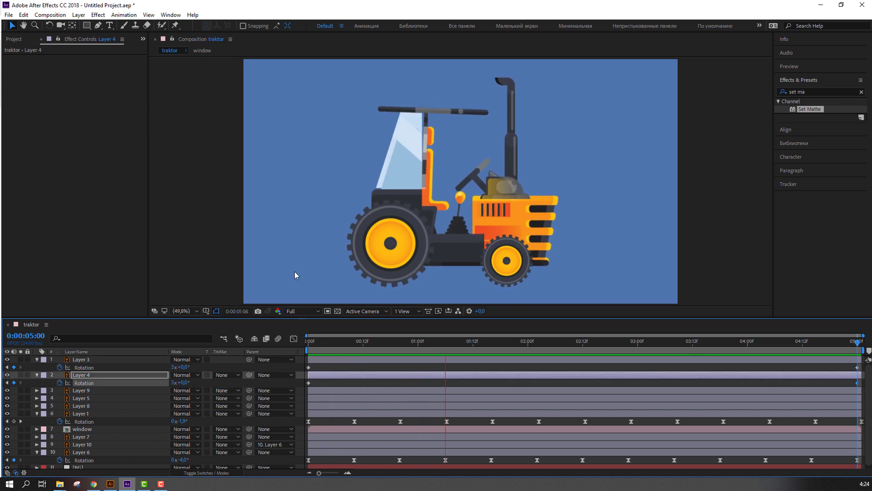
{"action": "key", "text": "comma"}
{"action": "key", "text": "comma"}
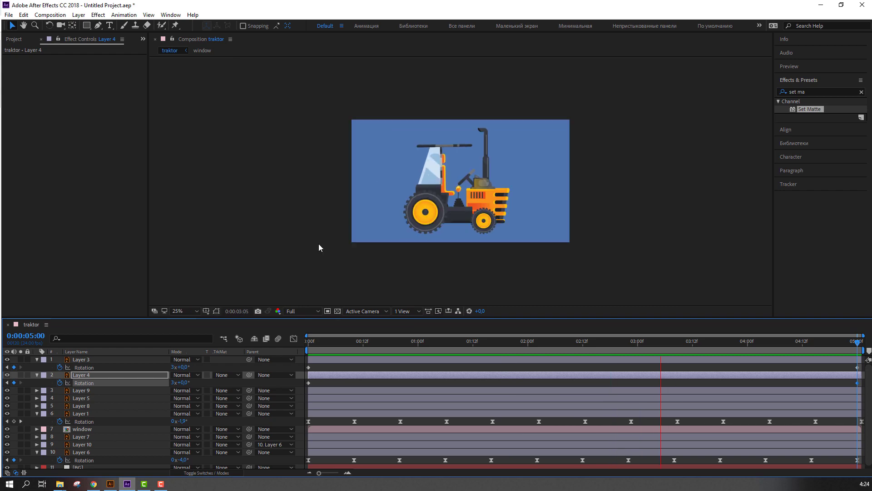
{"action": "key", "text": "period"}
{"action": "key", "text": "period"}
{"action": "key", "text": "space"}
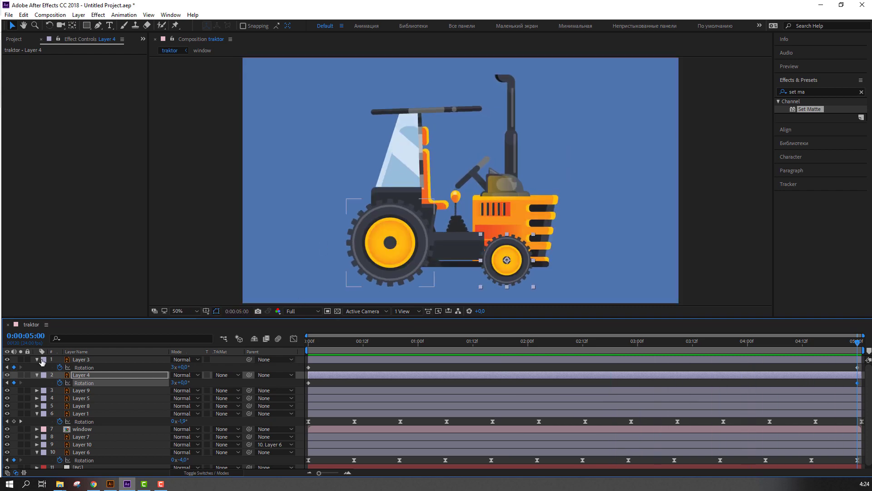
{"action": "left_click", "coordinate": [83, 359]}
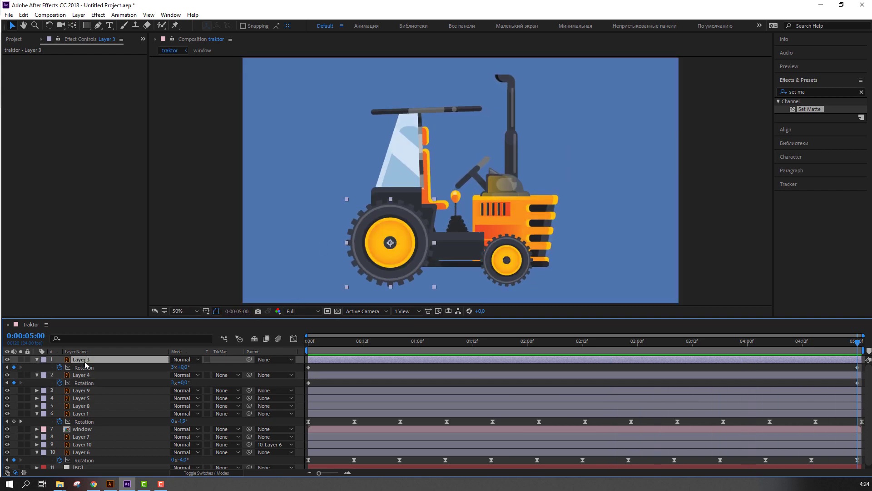
Step: Reveal the rear wheel's Scale and set a starting Scale keyframe at frame 0
{"action": "key", "text": "s"}
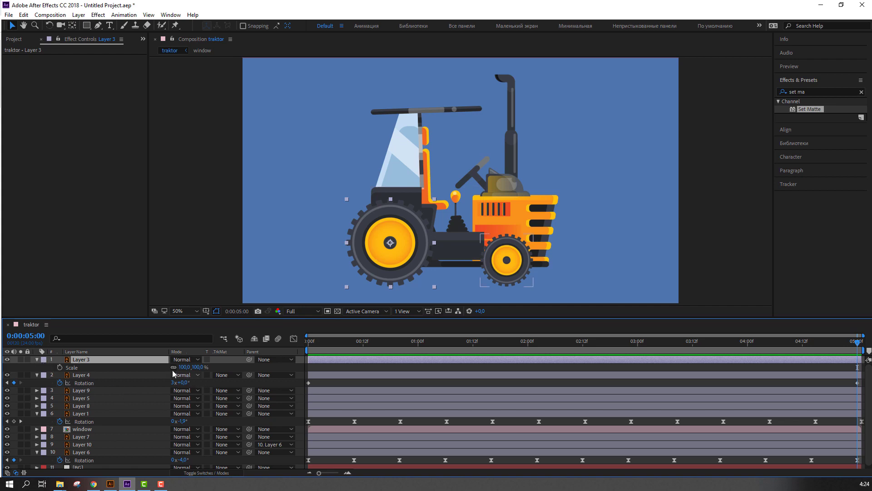
{"action": "key", "text": "F2"}
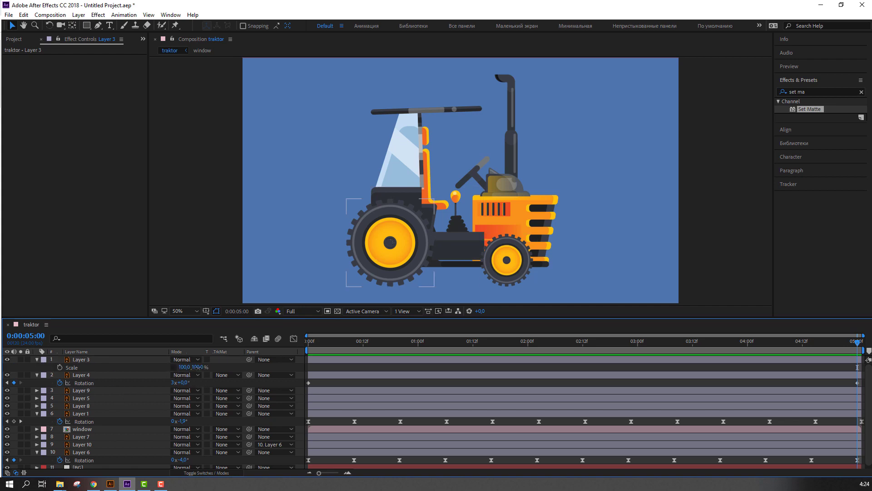
{"action": "left_click_drag", "start_coordinate": [198, 367], "coordinate": [174, 369]}
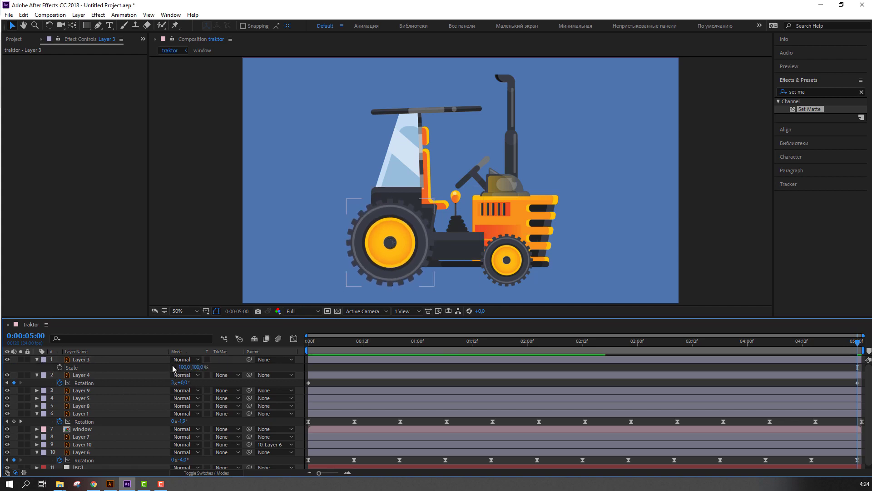
{"action": "left_click", "coordinate": [59, 367]}
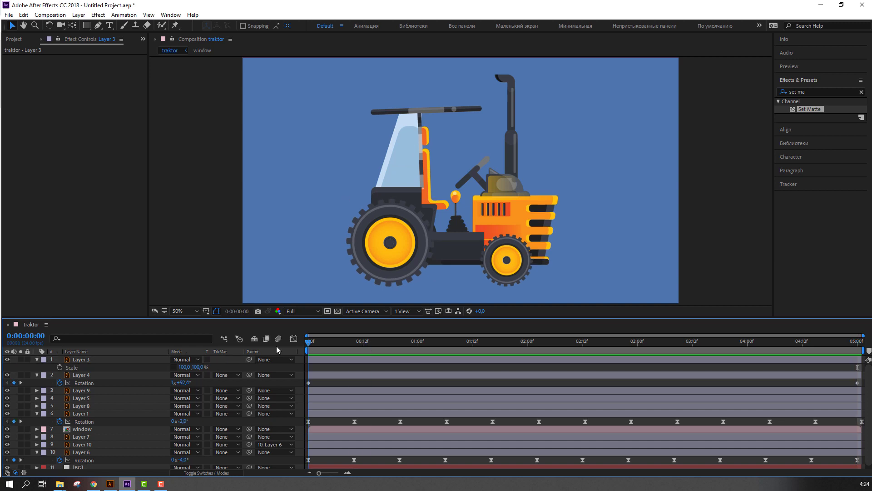
{"action": "key", "text": "Home"}
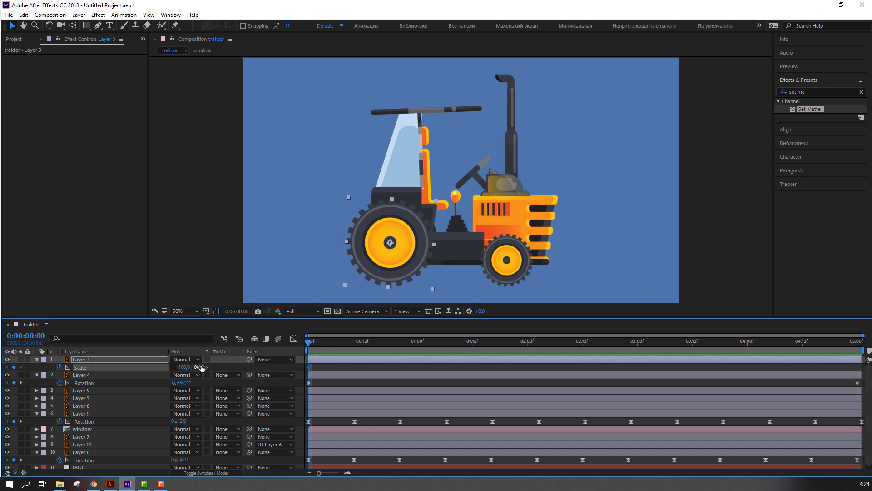
{"action": "left_click_drag", "start_coordinate": [328, 343], "coordinate": [355, 343]}
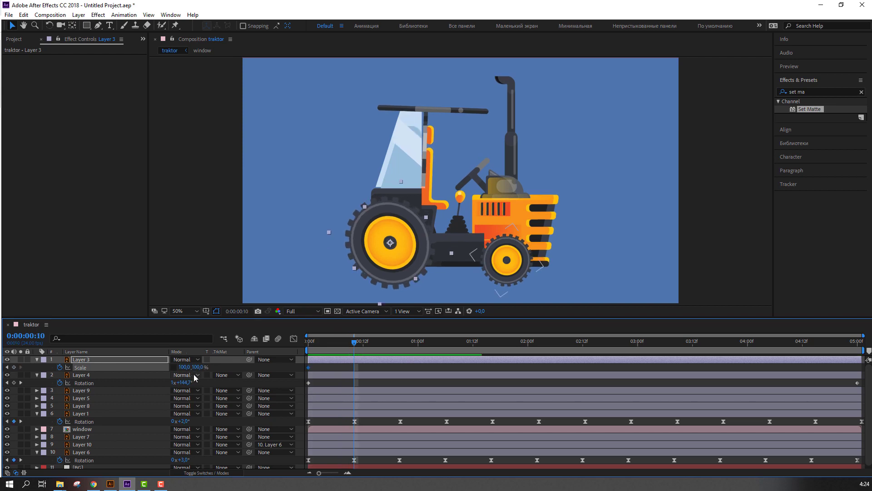
{"action": "left_click_drag", "start_coordinate": [351, 347], "coordinate": [325, 349]}
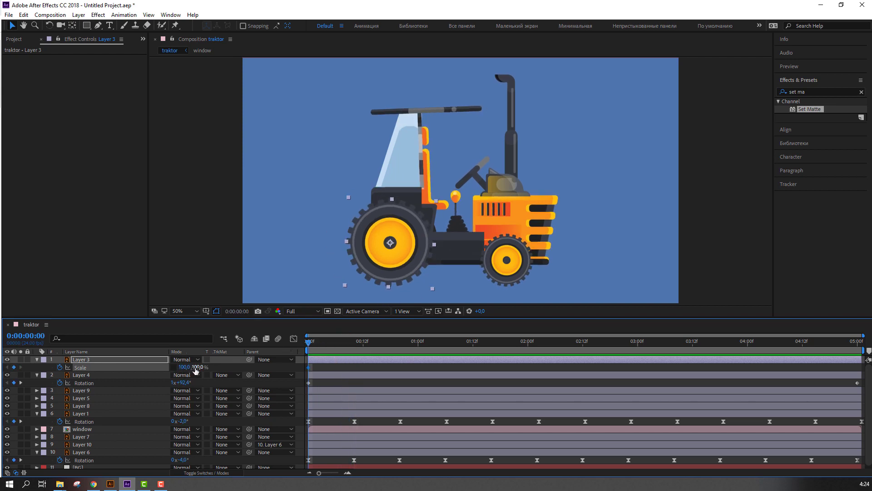
{"action": "key", "text": "Home"}
Step: Stretch the rear wheel to 111% width at frame 10 and paste the starting Scale keyframe later
{"action": "left_click_drag", "start_coordinate": [182, 366], "coordinate": [186, 366]}
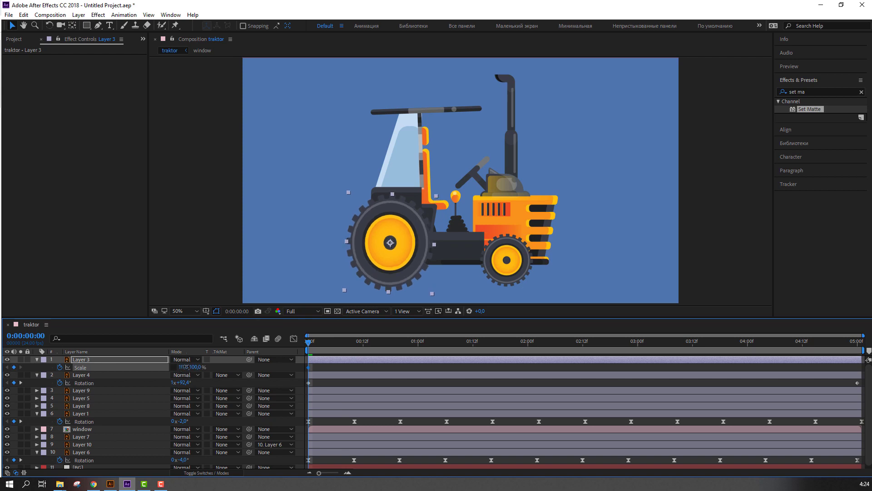
{"action": "key", "text": "space"}
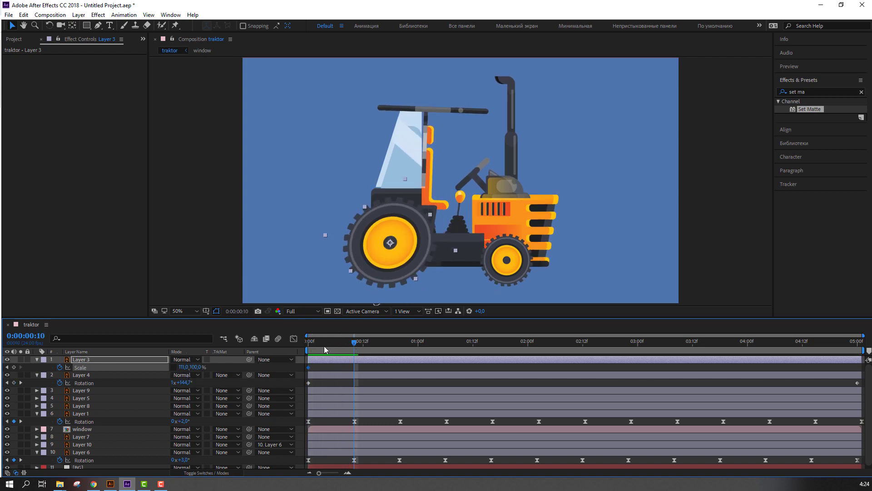
{"action": "type", "text": "100"}
{"action": "key", "text": "Return"}
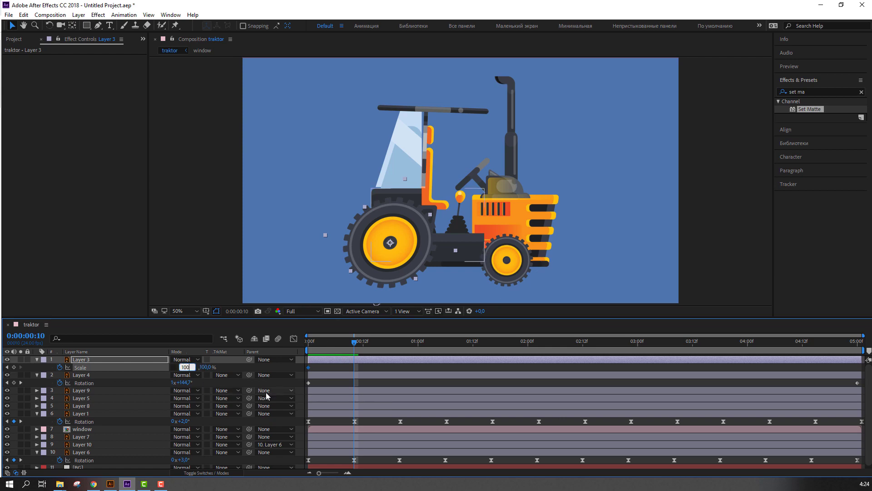
{"action": "mouse_move", "coordinate": [341, 345]}
{"action": "left_mouse_down"}
{"action": "mouse_move", "coordinate": [299, 347]}
{"action": "mouse_move", "coordinate": [401, 350]}
{"action": "left_mouse_up"}
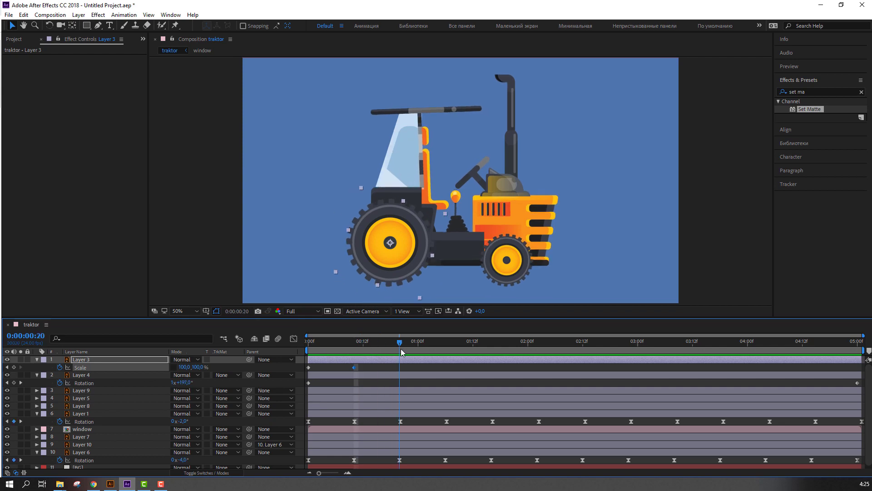
{"action": "left_click_drag", "start_coordinate": [328, 367], "coordinate": [305, 369]}
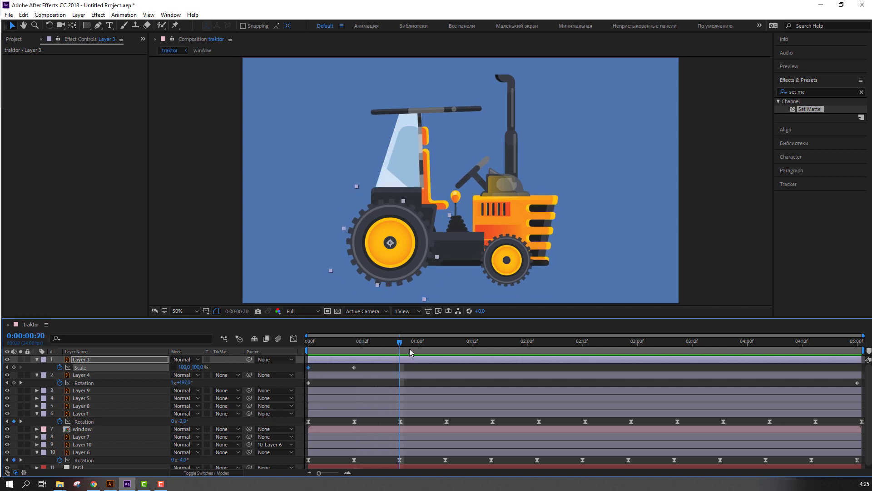
{"action": "key", "text": "ctrl+v"}
{"action": "left_click", "coordinate": [410, 367]}
{"action": "key", "text": "space"}
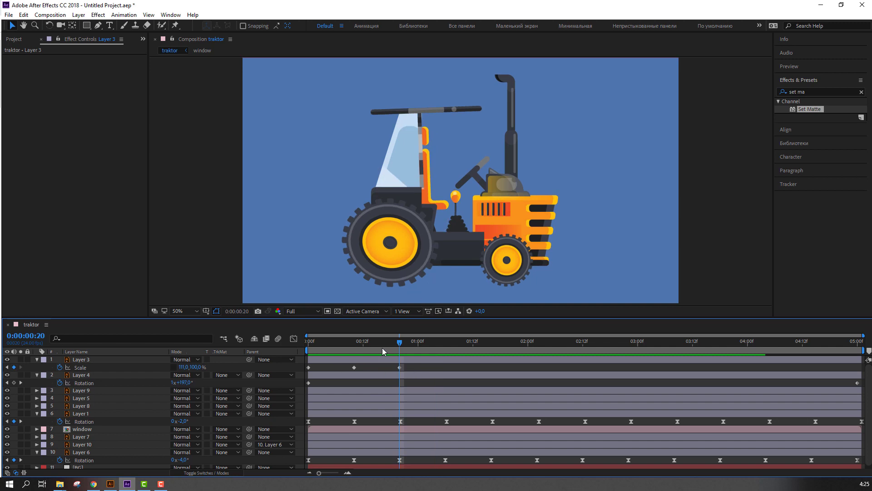
Step: Set the rear wheel's width to 105% at frame 20 and preview
{"action": "left_click", "coordinate": [184, 367]}
{"action": "type", "text": "10"}
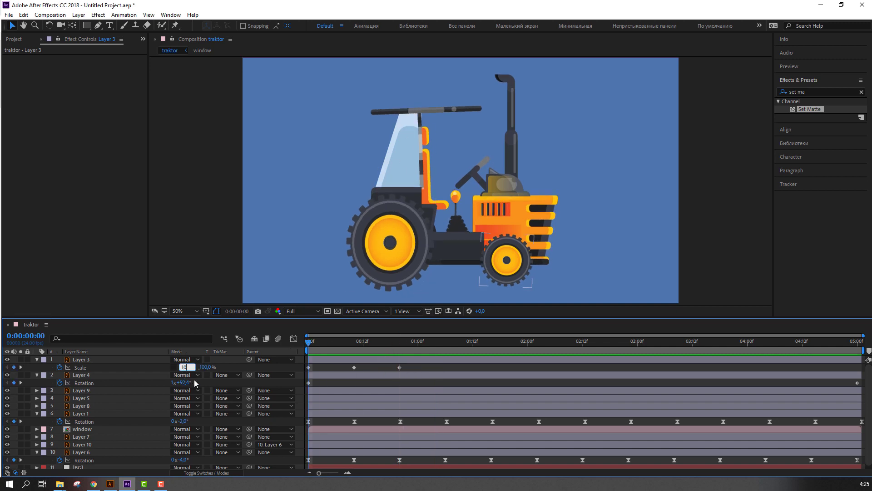
{"action": "key", "text": "Escape"}
{"action": "left_click_drag", "start_coordinate": [394, 345], "coordinate": [402, 346]}
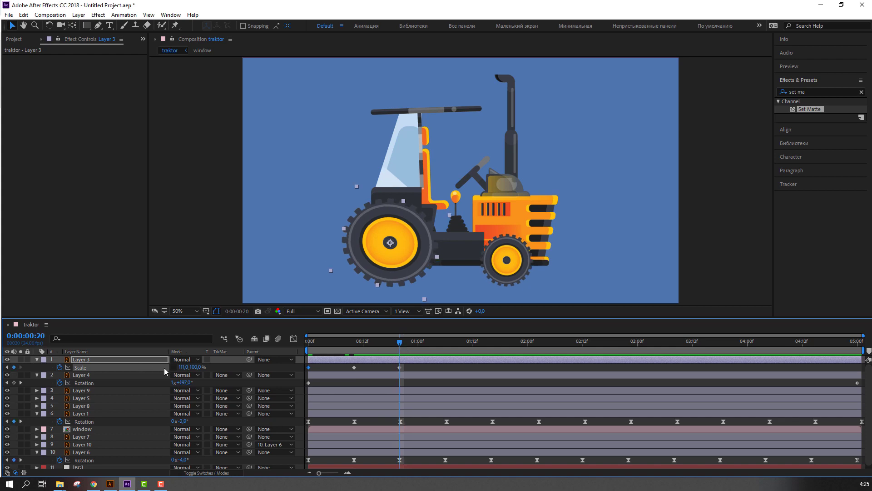
{"action": "left_click", "coordinate": [181, 367]}
{"action": "type", "text": "105"}
{"action": "key", "text": "Return"}
{"action": "key", "text": "space"}
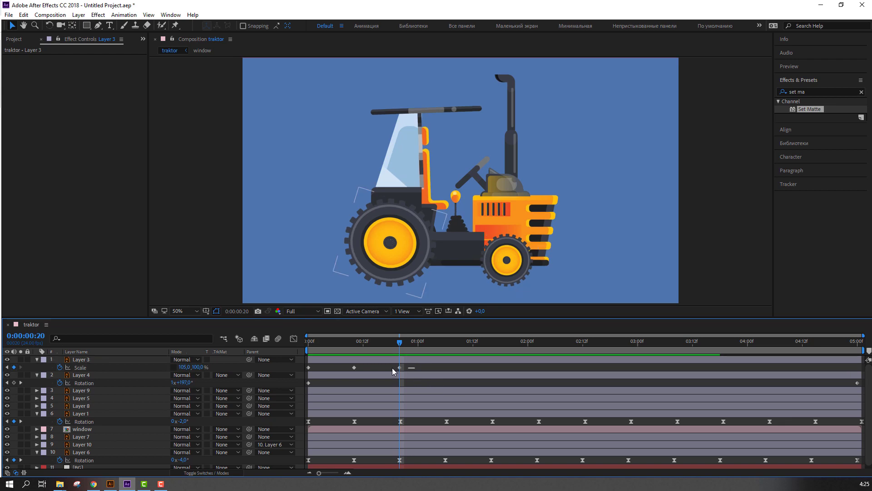
Step: Apply Easy Ease to Layer 3's Scale keyframes
{"action": "right_click", "coordinate": [355, 367]}
{"action": "mouse_move", "coordinate": [365, 363]}
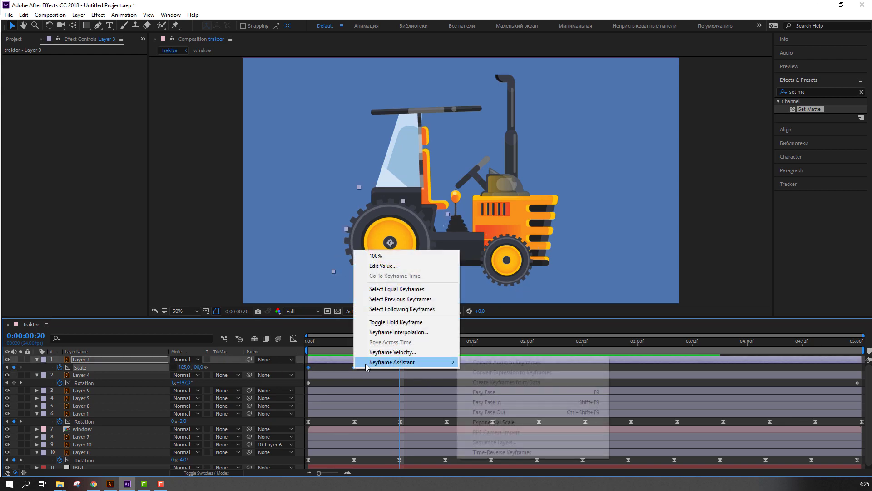
{"action": "left_click", "coordinate": [471, 391]}
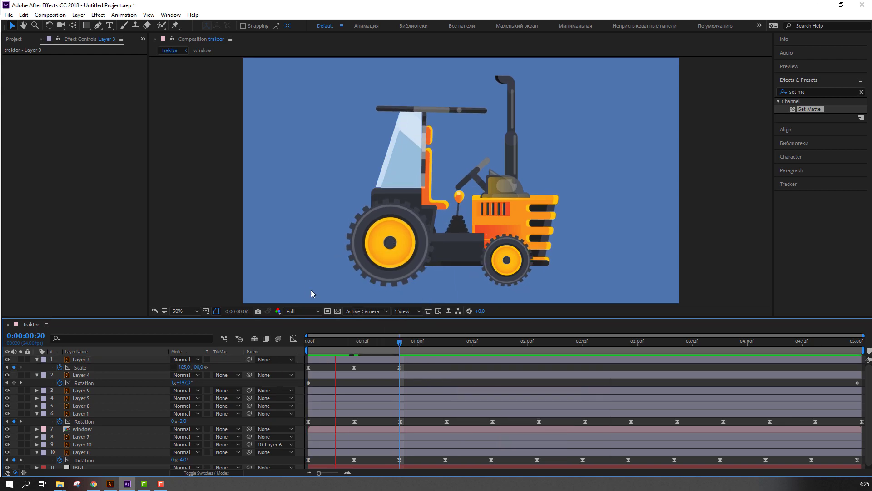
{"action": "key", "text": "comma"}
{"action": "key", "text": "comma"}
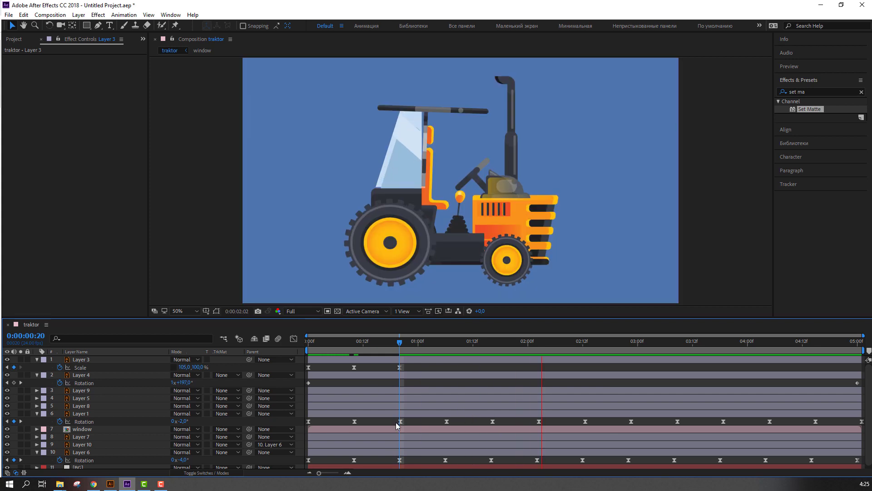
{"action": "key", "text": "period"}
Step: Move the last two Scale keyframes earlier, to about frames 7 and 14, and preview
{"action": "left_click", "coordinate": [406, 366]}
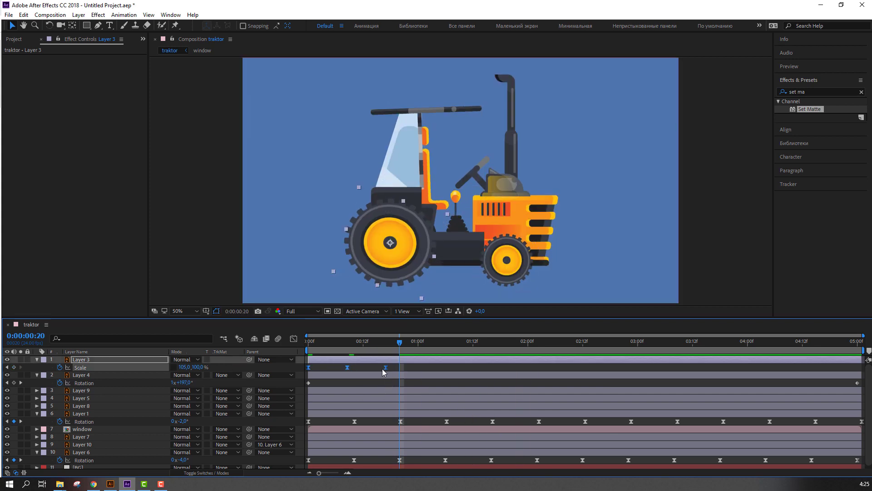
{"action": "left_click_drag", "start_coordinate": [400, 367], "coordinate": [372, 367]}
{"action": "left_click", "coordinate": [382, 370]}
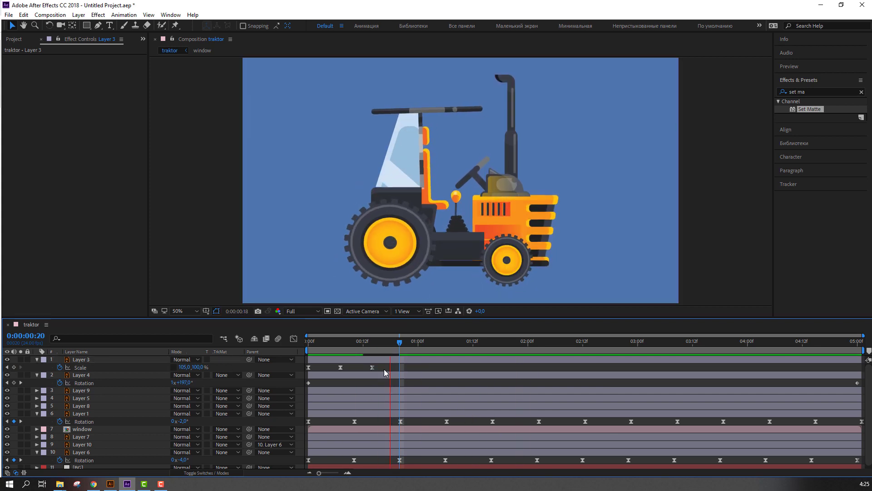
{"action": "key", "text": "space"}
{"action": "left_click", "coordinate": [396, 367]}
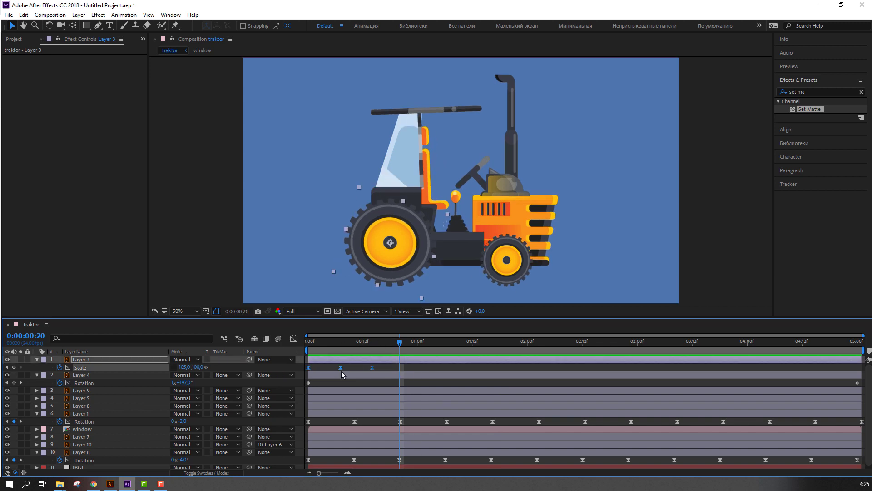
{"action": "left_click_drag", "start_coordinate": [355, 368], "coordinate": [352, 368]}
{"action": "left_click", "coordinate": [368, 366]}
{"action": "key", "text": "space"}
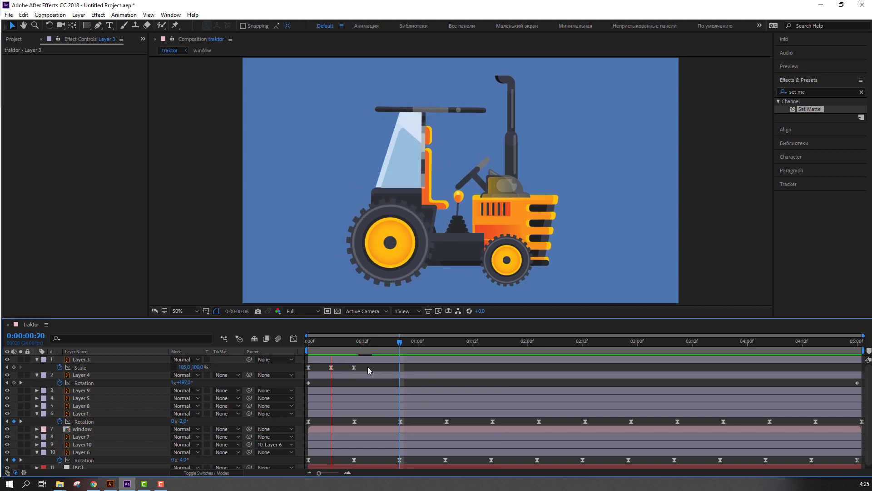
{"action": "key", "text": "space"}
{"action": "key", "text": "ctrl+z"}
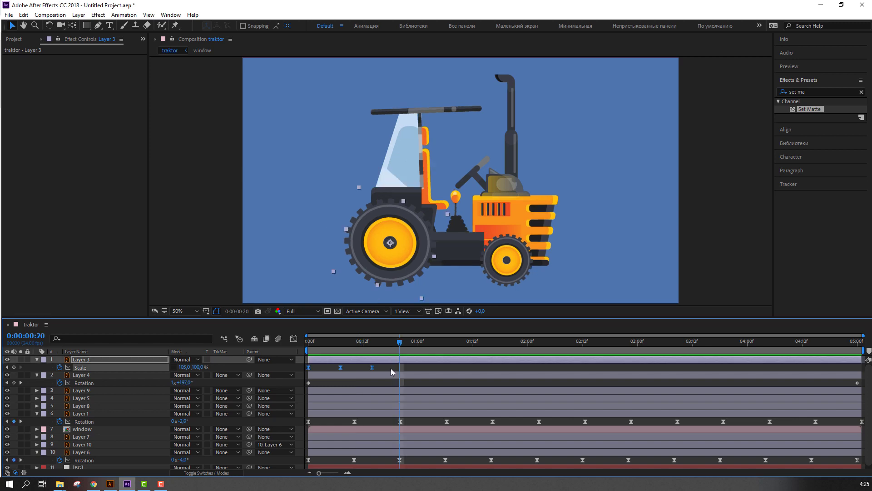
{"action": "key", "text": "ctrl+z"}
{"action": "key", "text": "Home"}
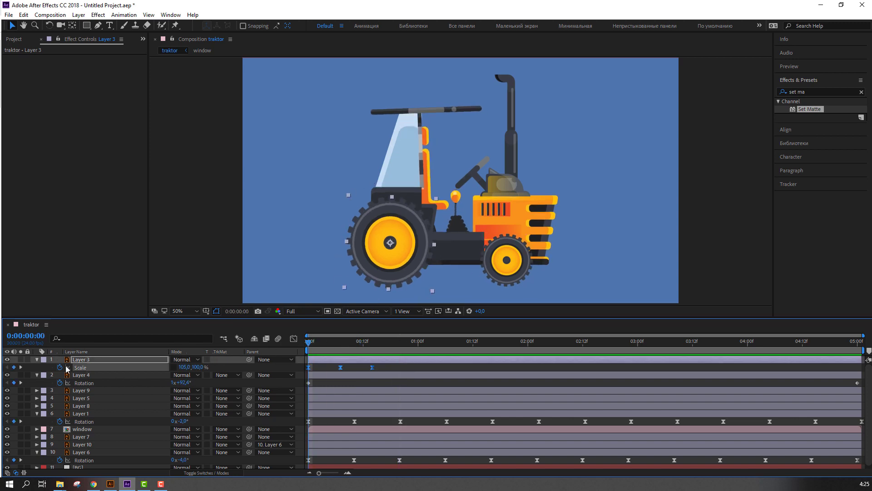
Step: Add a loopOutDuration(type = "cycle", duration = 0) expression to Layer 3's Scale and preview the repeat
{"action": "left_click", "coordinate": [60, 368], "text": "alt"}
{"action": "left_click", "coordinate": [204, 374]}
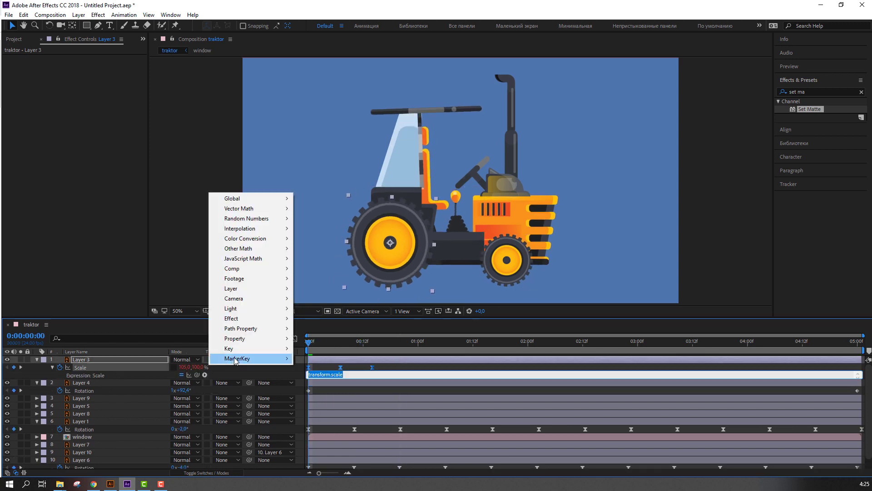
{"action": "mouse_move", "coordinate": [288, 336]}
{"action": "left_click", "coordinate": [373, 248]}
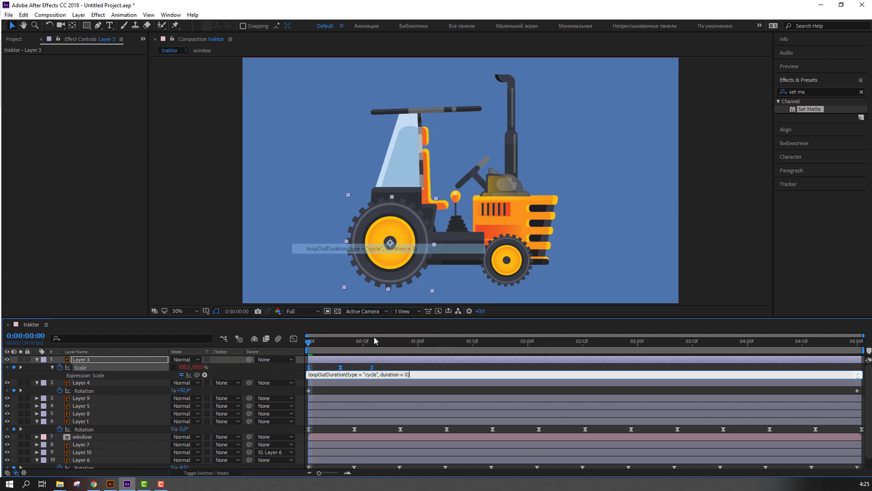
{"action": "left_click", "coordinate": [391, 367]}
{"action": "key", "text": "space"}
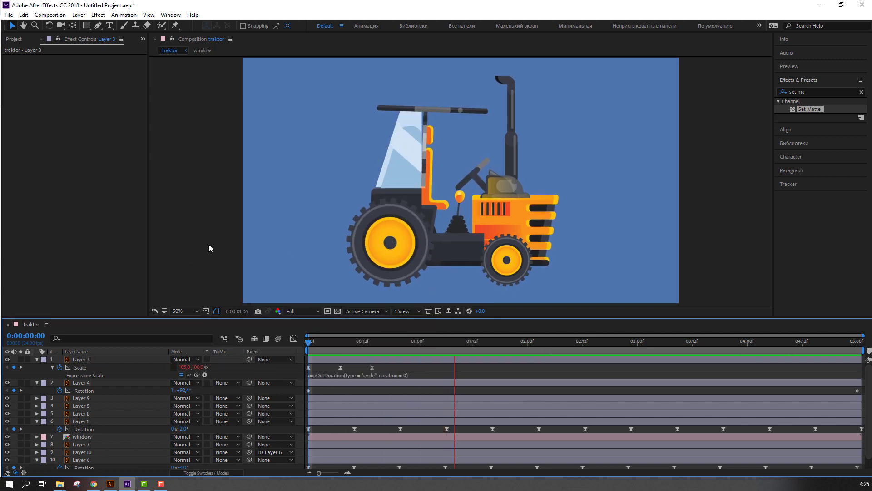
{"action": "scroll", "coordinate": [208, 243], "scroll_direction": "down", "scroll_amount": 2}
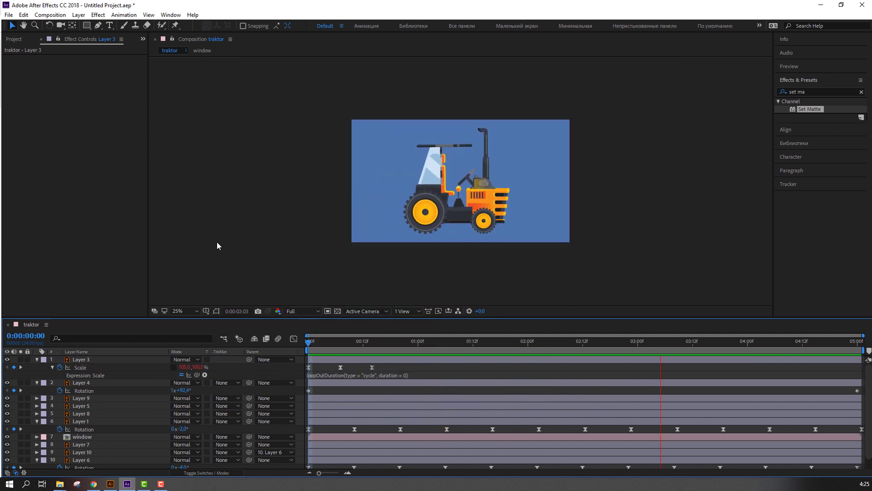
{"action": "key", "text": "period"}
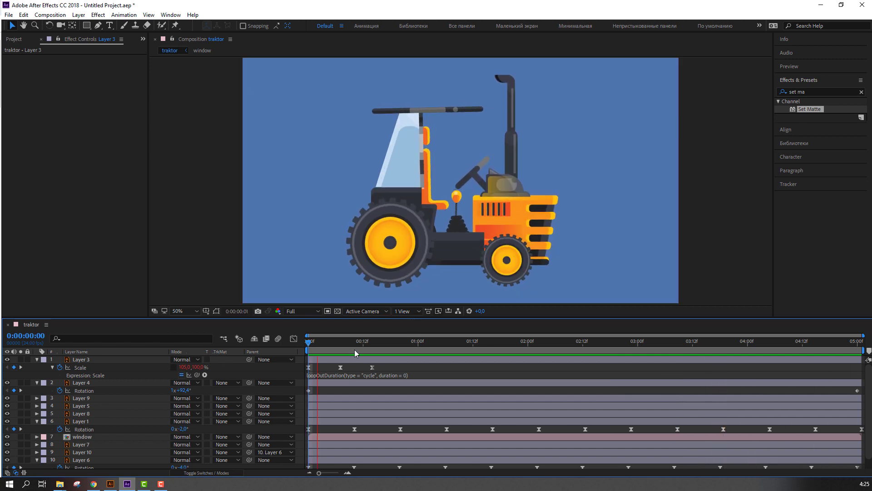
Step: Try pasting Layer 3's Scale animation onto Layer 4 and dismiss the paste error
{"action": "left_click", "coordinate": [81, 367]}
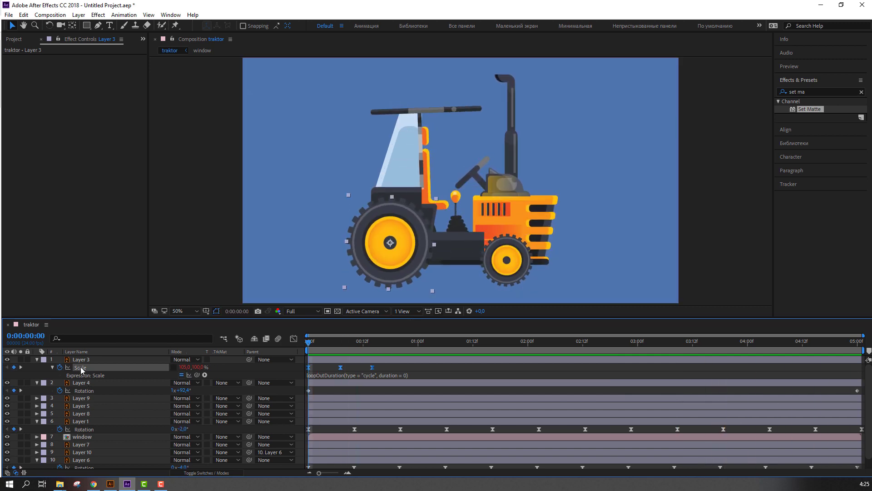
{"action": "left_click", "coordinate": [84, 391]}
{"action": "key", "text": "ctrl+v"}
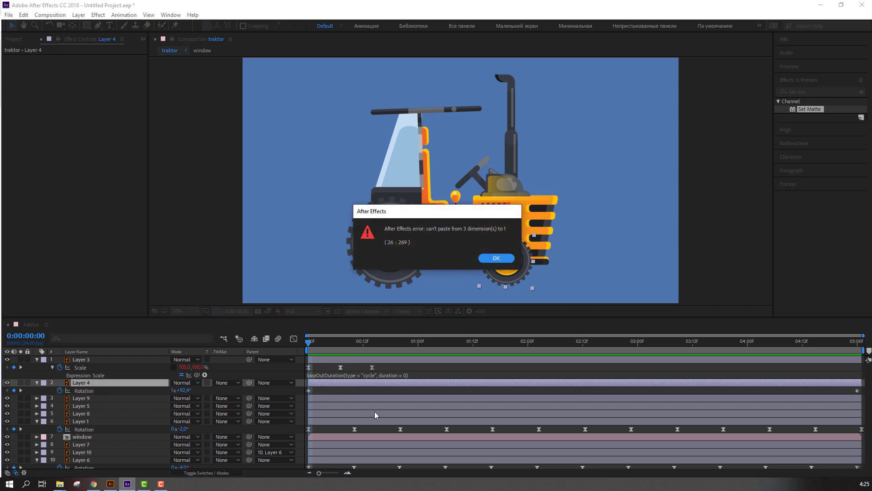
{"action": "left_click", "coordinate": [500, 257]}
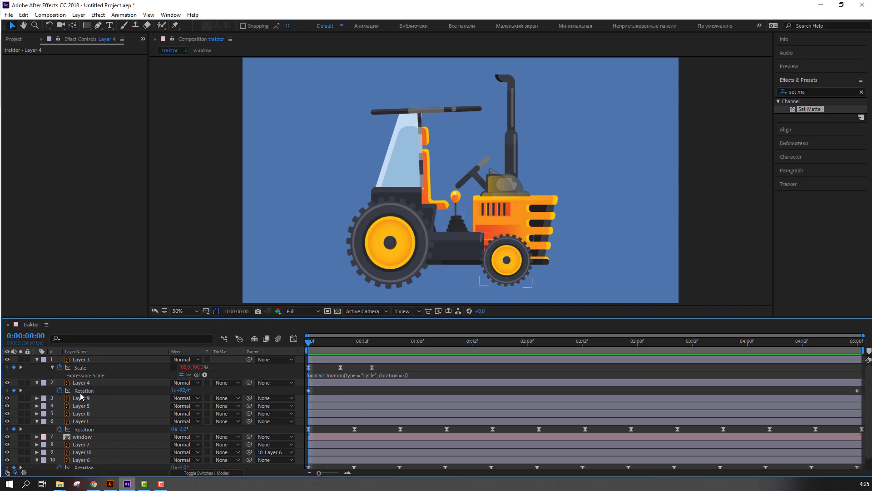
Step: Keyframe Layer 4's Scale at 105,100% on frame 0
{"action": "key", "text": "s"}
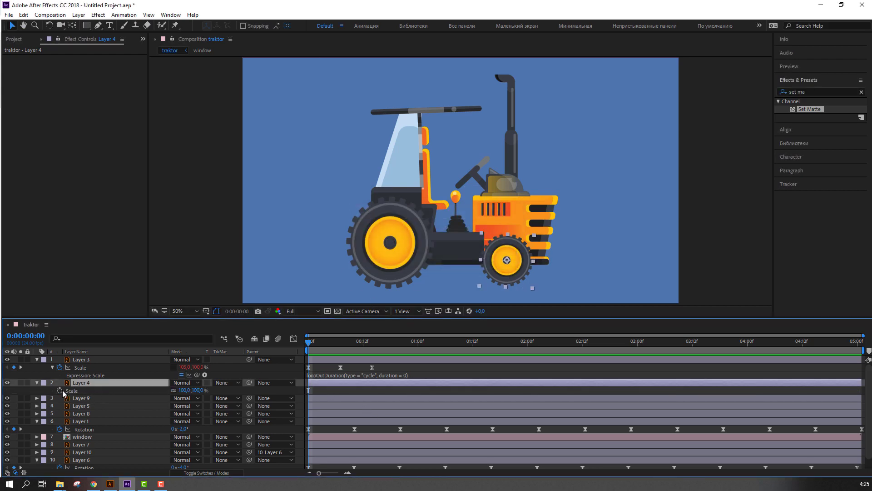
{"action": "left_click", "coordinate": [60, 391]}
{"action": "left_click", "coordinate": [184, 390]}
{"action": "type", "text": "105"}
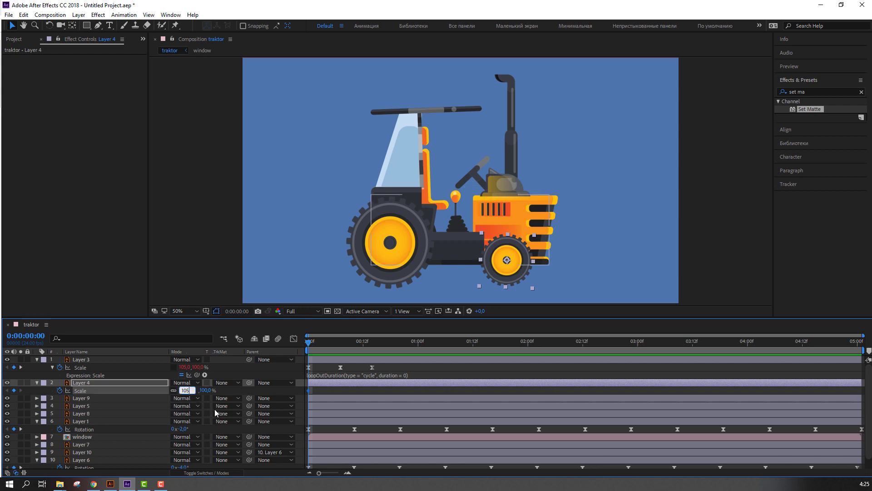
{"action": "key", "text": "Return"}
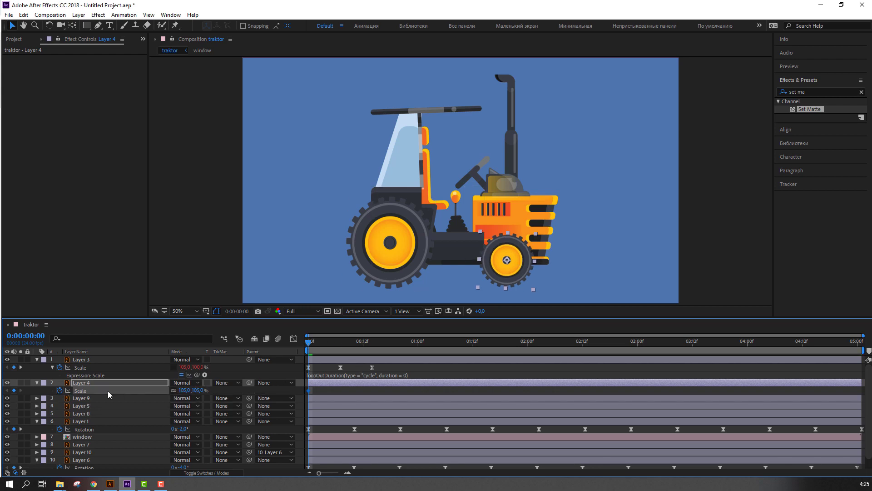
{"action": "key", "text": "ctrl+z"}
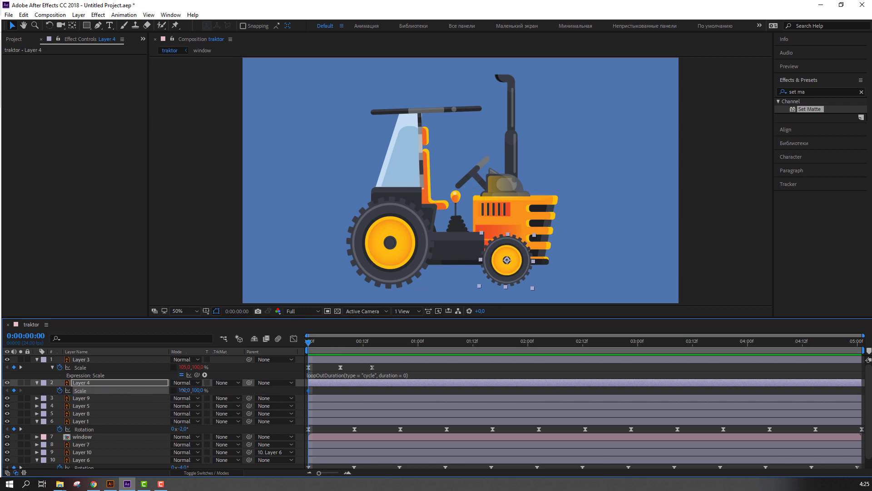
{"action": "left_click", "coordinate": [184, 389]}
{"action": "type", "text": "105"}
{"action": "key", "text": "Return"}
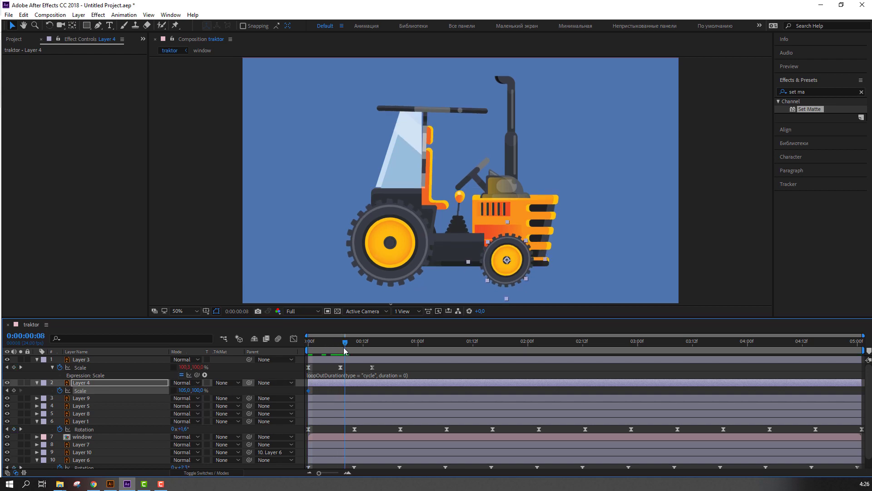
Step: Add Layer 4 Scale keyframes of 100% width at frame 7 and 105% at frame 14
{"action": "left_click_drag", "start_coordinate": [314, 348], "coordinate": [341, 346]}
{"action": "left_click", "coordinate": [184, 390]}
{"action": "type", "text": "00"}
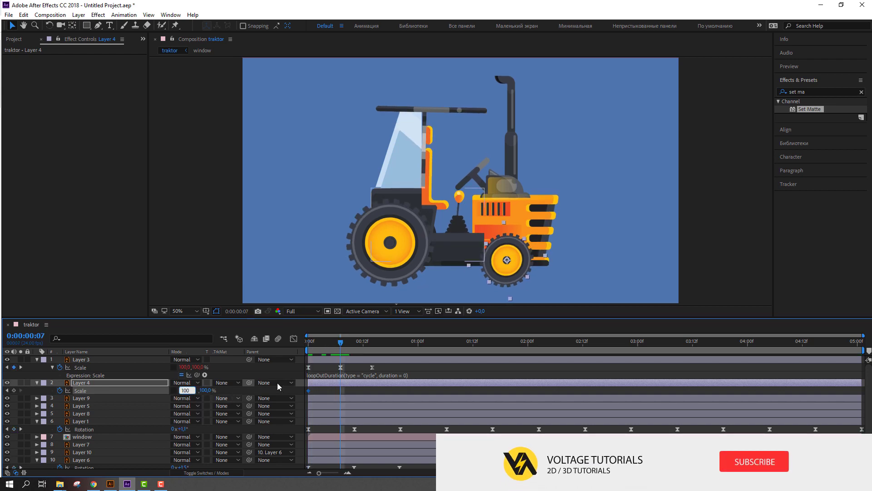
{"action": "key", "text": "Return"}
{"action": "left_click", "coordinate": [372, 341]}
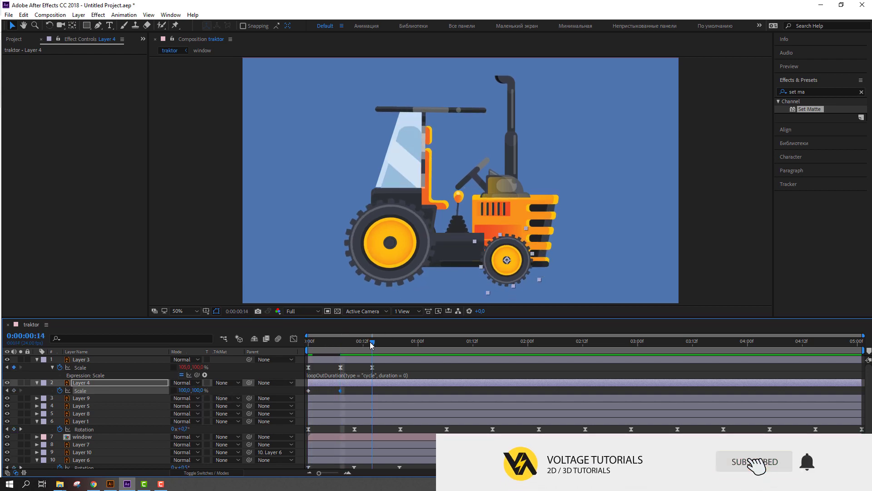
{"action": "left_click", "coordinate": [184, 390]}
{"action": "type", "text": "105"}
{"action": "key", "text": "Return"}
Step: Apply Easy Ease to all of Layer 4's Scale keyframes
{"action": "left_click_drag", "start_coordinate": [335, 394], "coordinate": [334, 391]}
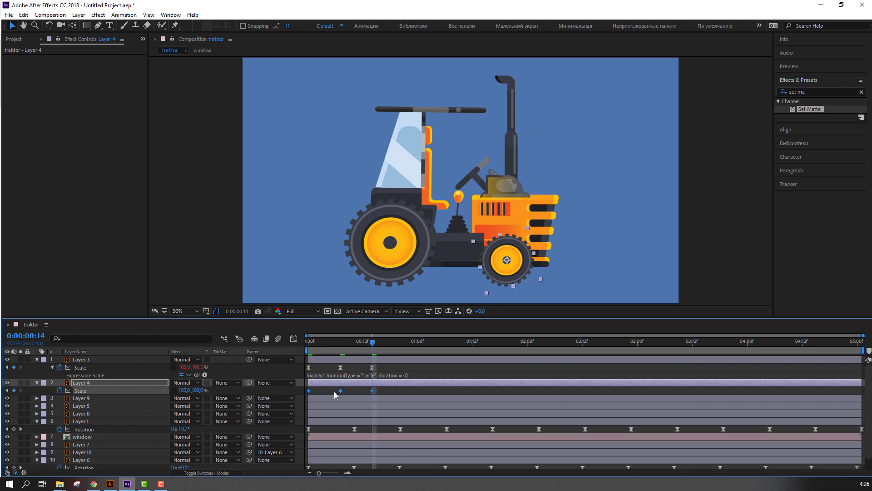
{"action": "right_click", "coordinate": [340, 388]}
{"action": "mouse_move", "coordinate": [409, 382]}
{"action": "left_click", "coordinate": [456, 411]}
Step: Add the loopOutDuration cycle expression to Layer 4's Scale and preview both wheels
{"action": "left_click", "coordinate": [61, 390], "text": "alt"}
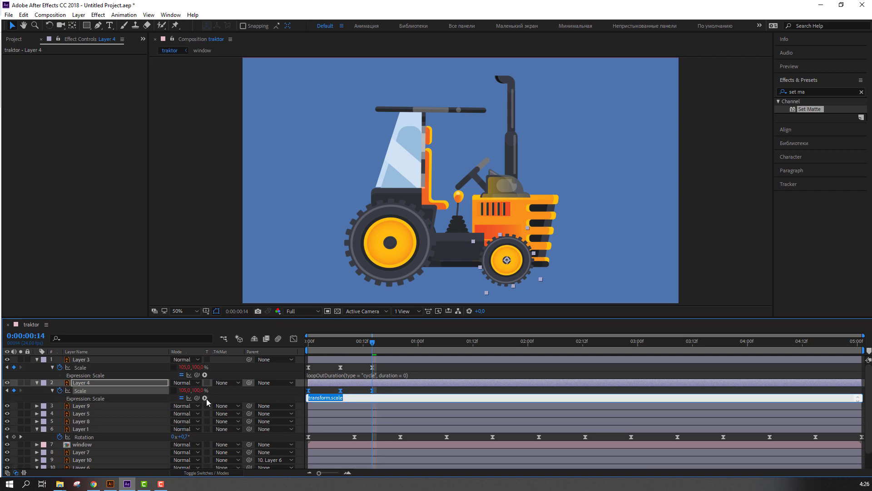
{"action": "left_click", "coordinate": [205, 397]}
{"action": "mouse_move", "coordinate": [235, 362]}
{"action": "left_click", "coordinate": [374, 280]}
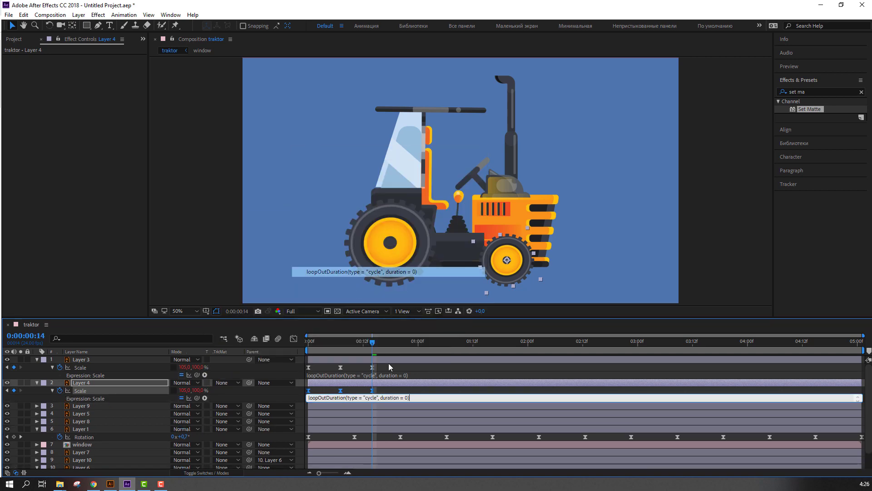
{"action": "key", "text": "KP_Enter"}
{"action": "key", "text": "space"}
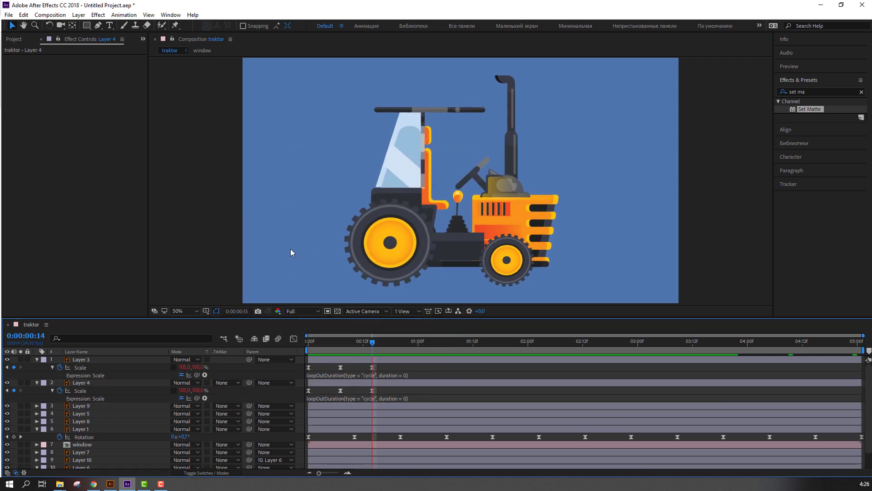
{"action": "key", "text": "comma"}
{"action": "key", "text": "period"}
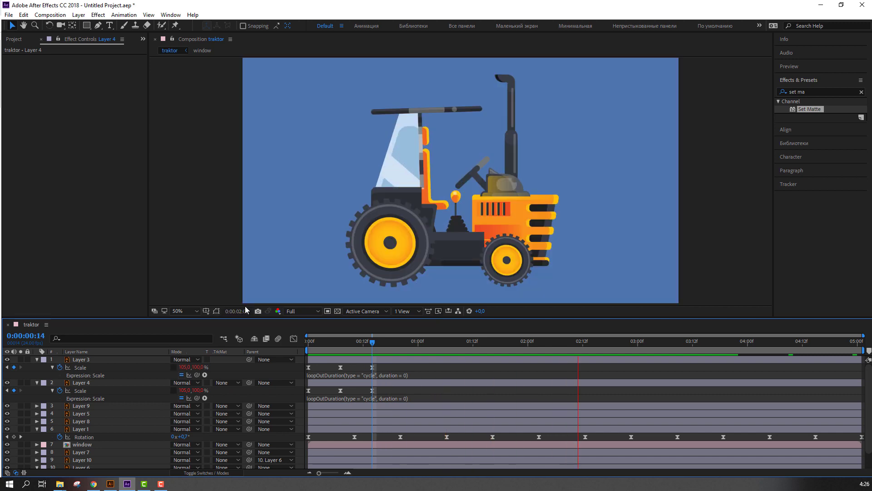
{"action": "left_click", "coordinate": [37, 359]}
Step: Collapse the layer properties and pre-compose all ten tractor layers into a "Traktor" composition
{"action": "left_click", "coordinate": [37, 367]}
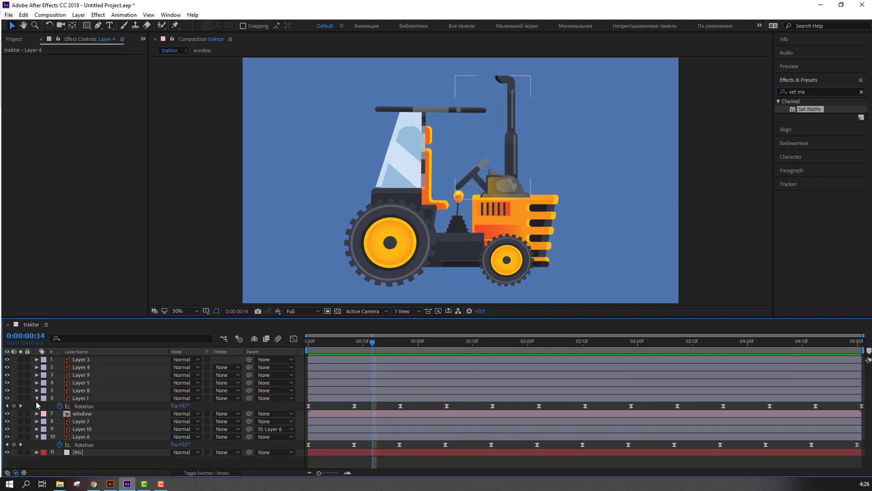
{"action": "left_click", "coordinate": [37, 398]}
{"action": "left_click", "coordinate": [37, 429]}
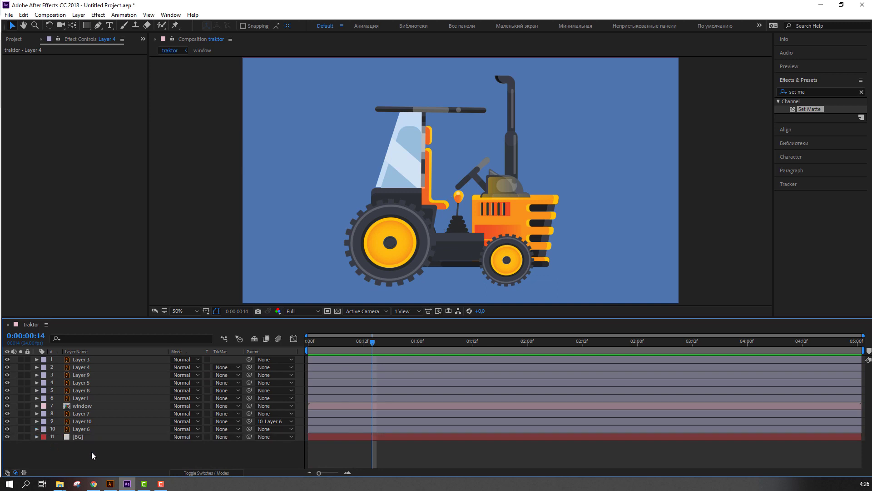
{"action": "left_click", "coordinate": [88, 429]}
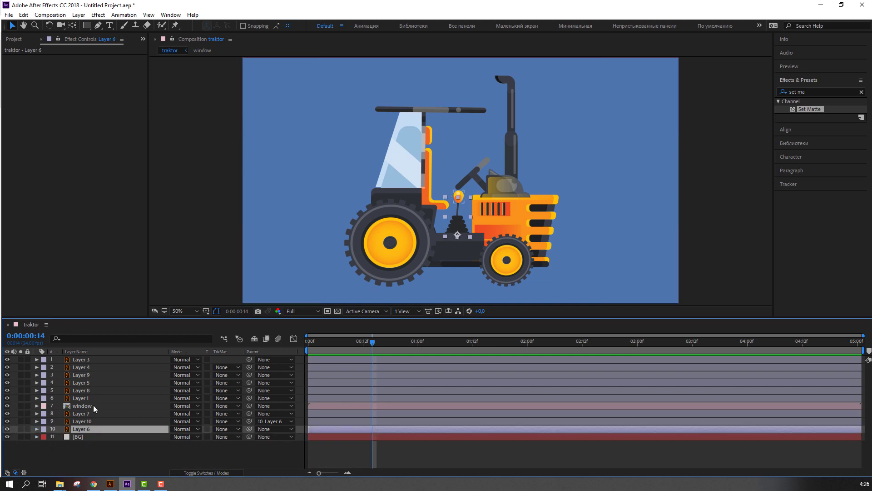
{"action": "left_click", "coordinate": [98, 359], "text": "shift"}
{"action": "right_click", "coordinate": [97, 356]}
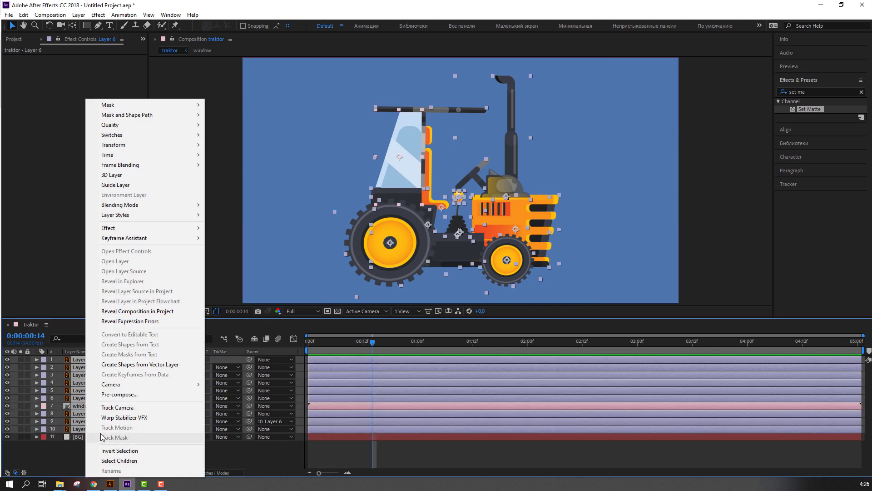
{"action": "left_click", "coordinate": [117, 394]}
{"action": "type", "text": "Traktor"}
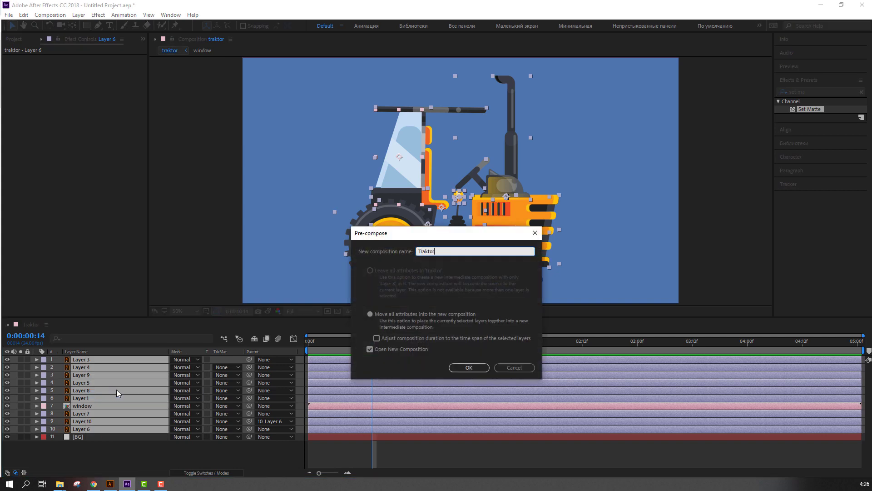
{"action": "left_click", "coordinate": [466, 367]}
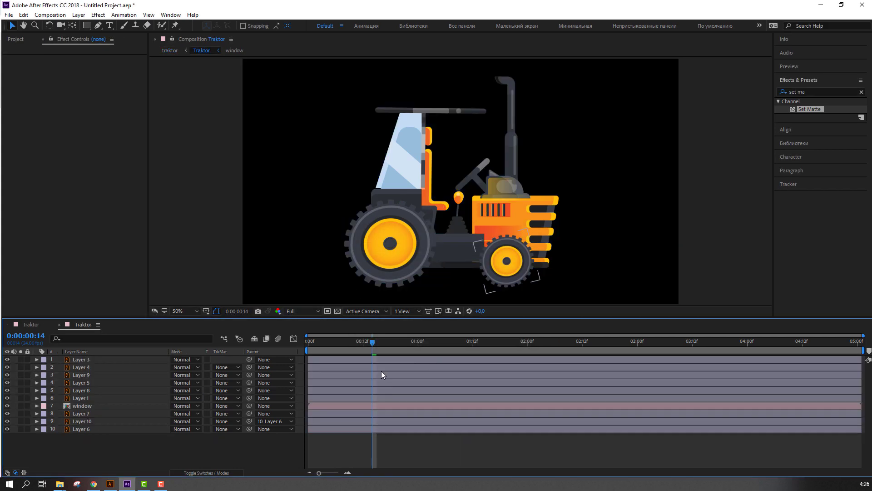
Step: In the traktor composition, scale the Traktor layer down to 71%
{"action": "left_click", "coordinate": [30, 325]}
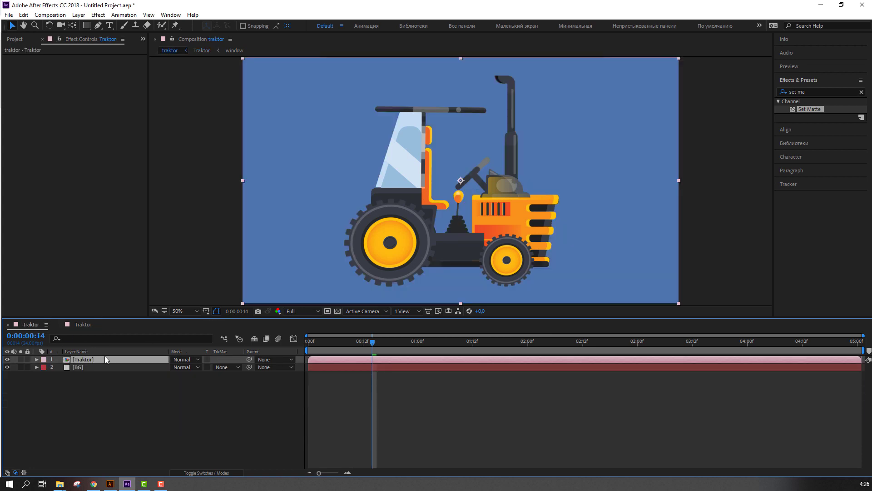
{"action": "key", "text": "comma"}
{"action": "key", "text": "s"}
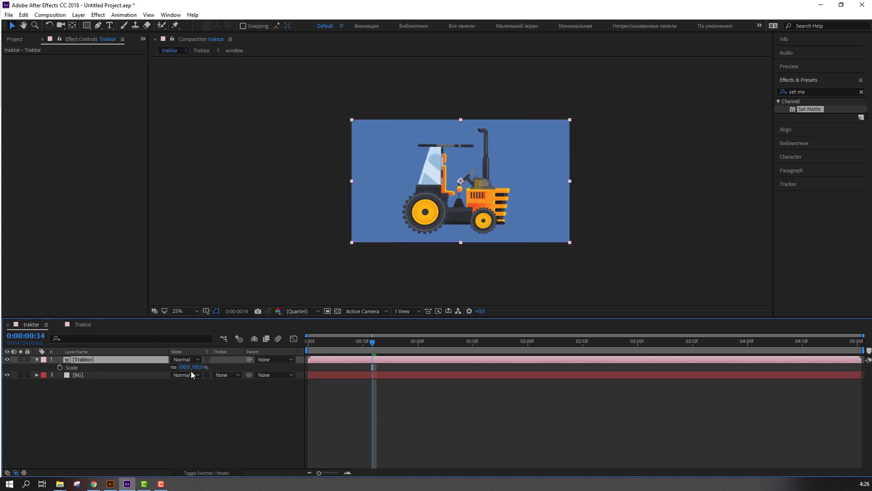
{"action": "mouse_move", "coordinate": [186, 367]}
{"action": "left_mouse_down"}
{"action": "mouse_move", "coordinate": [372, 367]}
{"action": "mouse_move", "coordinate": [179, 367]}
{"action": "left_mouse_up"}
{"action": "left_click", "coordinate": [153, 412]}
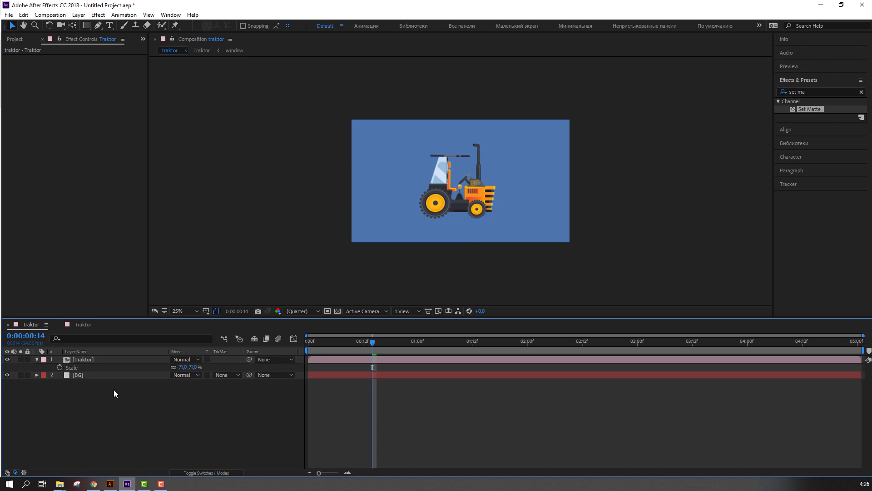
{"action": "left_click_drag", "start_coordinate": [86, 25], "coordinate": [105, 47]}
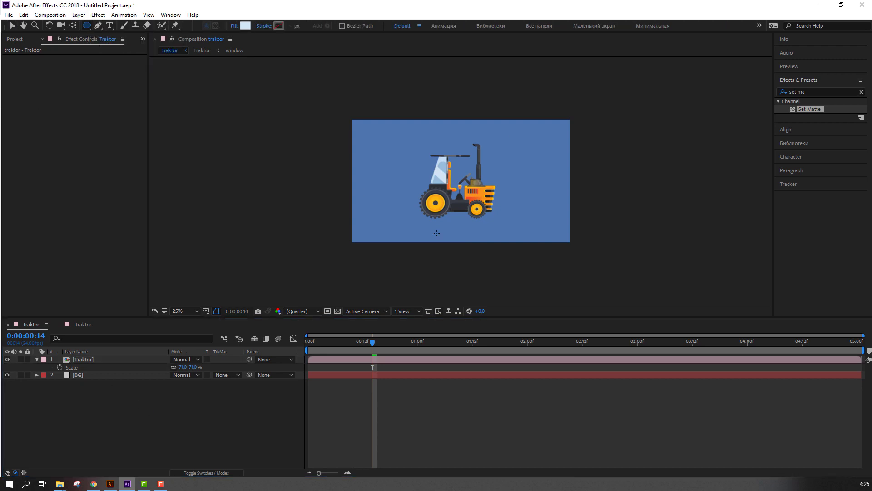
Step: Draw a flat ellipse under the tractor's wheels and fill it with dark blue 456CA5
{"action": "key", "text": "period"}
{"action": "left_click_drag", "start_coordinate": [388, 254], "coordinate": [538, 267]}
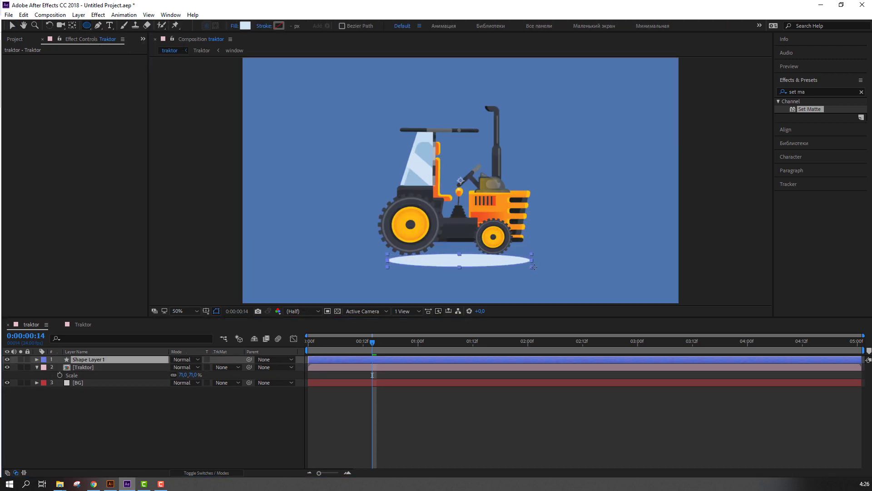
{"action": "left_click", "coordinate": [244, 25]}
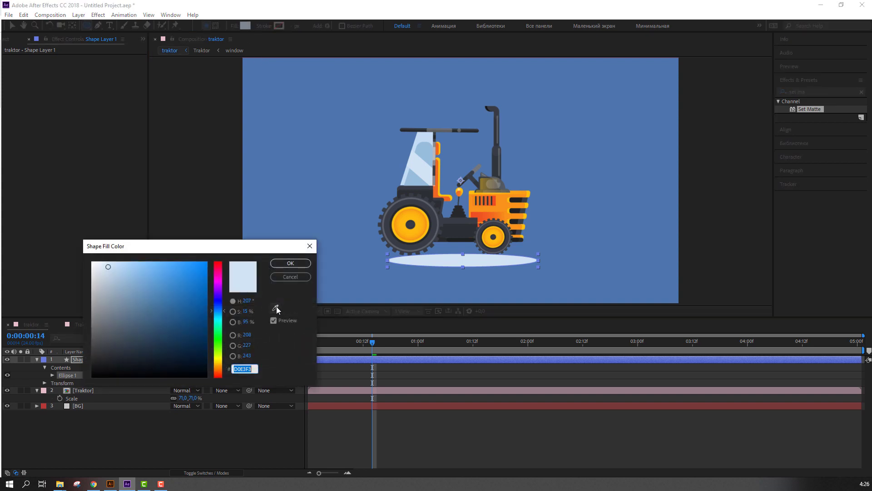
{"action": "left_click", "coordinate": [275, 307]}
{"action": "left_click_drag", "start_coordinate": [151, 303], "coordinate": [162, 308]}
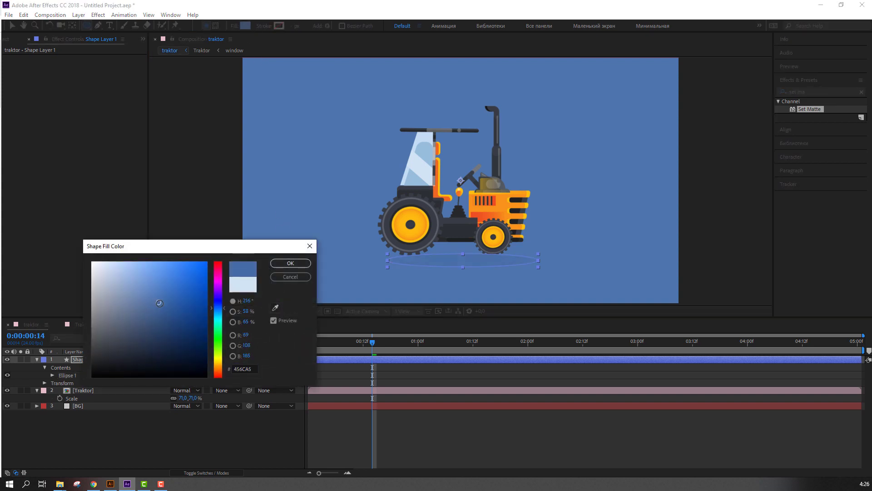
{"action": "left_click", "coordinate": [290, 263]}
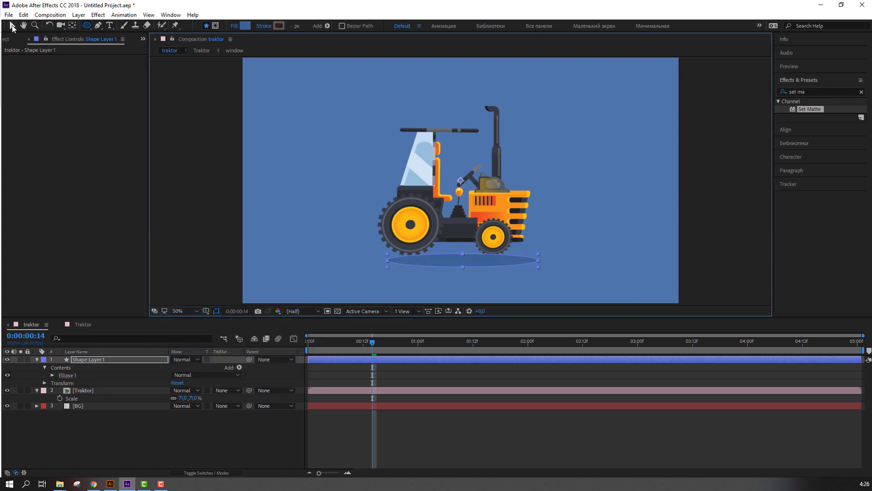
Step: Move the shadow ellipse layer beneath the Traktor layer in the layer stack
{"action": "left_click", "coordinate": [37, 358]}
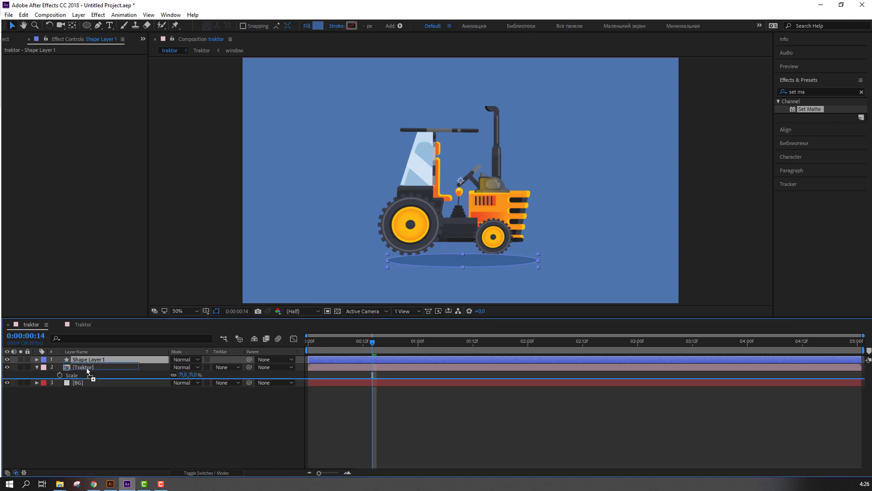
{"action": "left_click_drag", "start_coordinate": [78, 361], "coordinate": [68, 376]}
{"action": "left_click", "coordinate": [37, 360]}
{"action": "left_click", "coordinate": [75, 405]}
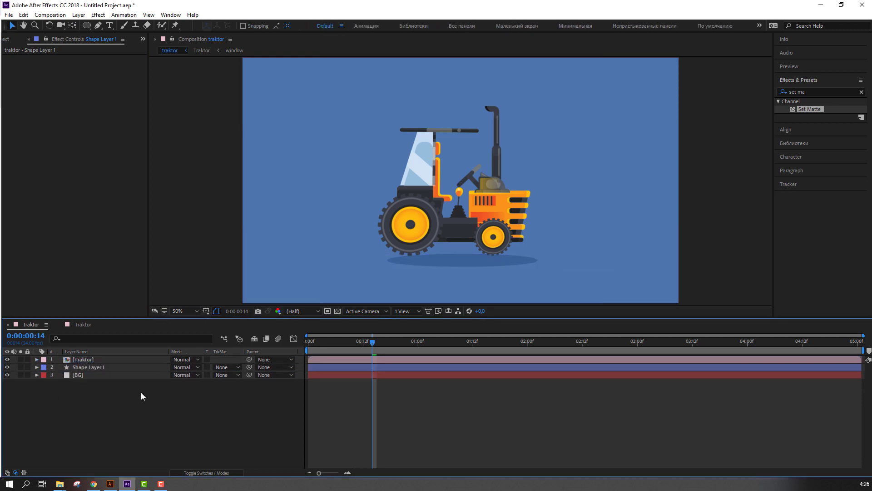
{"action": "left_click", "coordinate": [453, 268]}
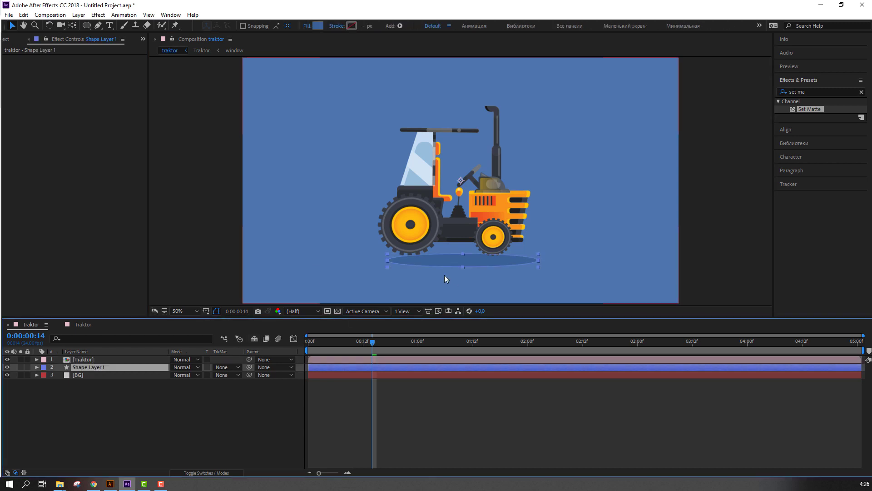
{"action": "left_click", "coordinate": [446, 260]}
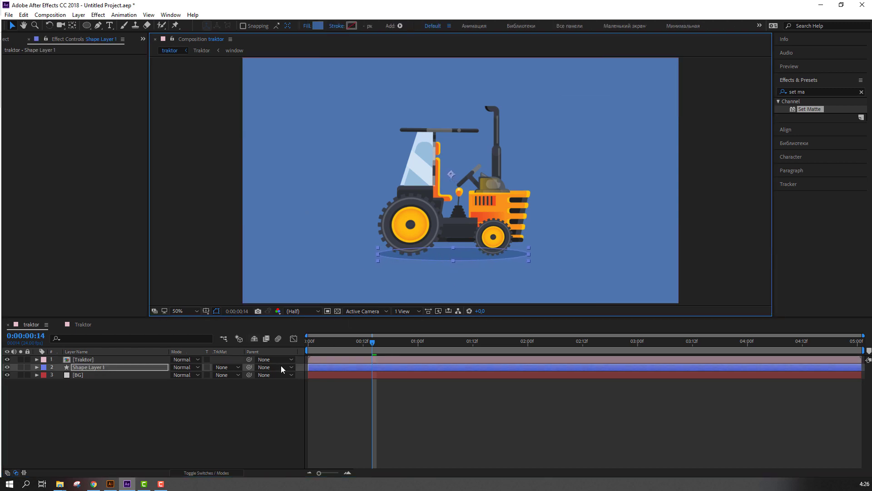
{"action": "left_click", "coordinate": [208, 405]}
Step: Move the shadow ellipse into the Traktor precomp, at the bottom of the stack beneath the wheels
{"action": "left_click", "coordinate": [105, 367]}
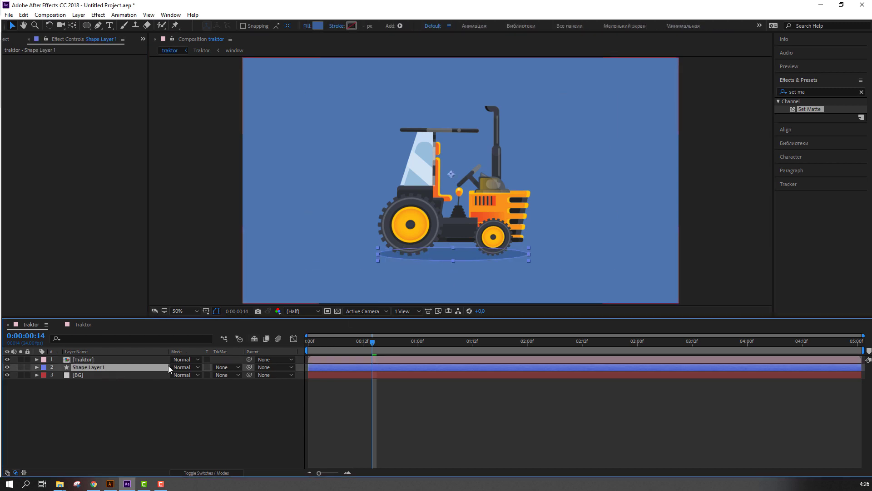
{"action": "key", "text": "Delete"}
{"action": "double_click", "coordinate": [81, 359]}
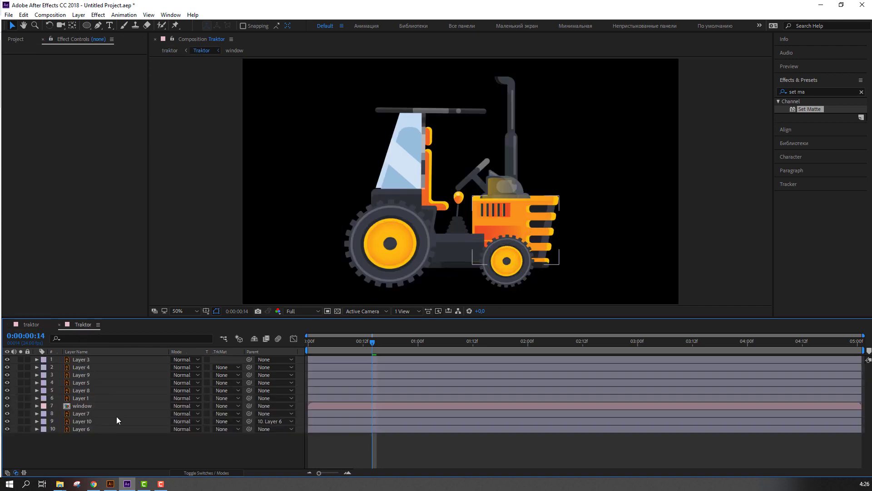
{"action": "key", "text": "ctrl+v"}
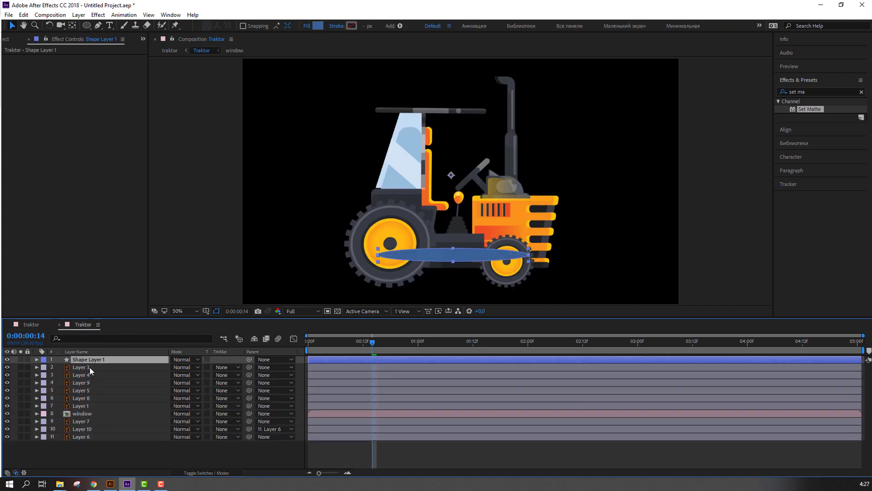
{"action": "left_click_drag", "start_coordinate": [90, 359], "coordinate": [91, 452]}
{"action": "left_click_drag", "start_coordinate": [455, 262], "coordinate": [454, 286]}
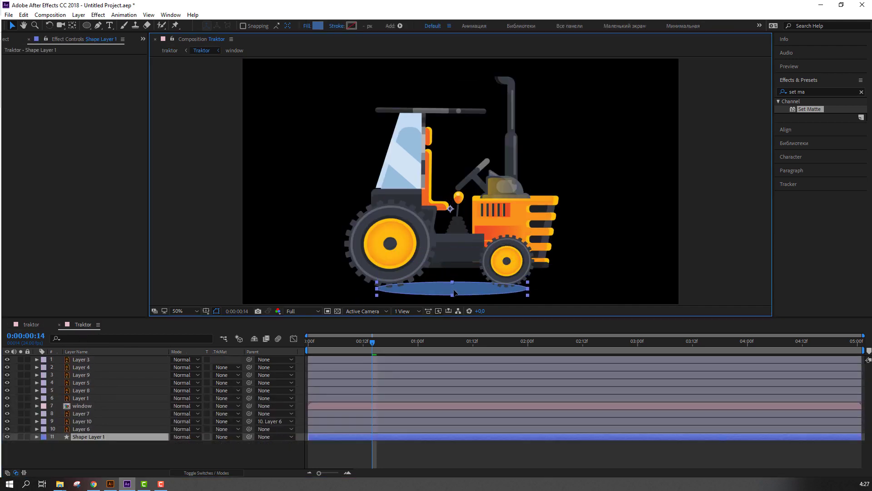
Step: Cut the shadow back into the traktor comp between Traktor and BG, then select Traktor
{"action": "left_click", "coordinate": [32, 324]}
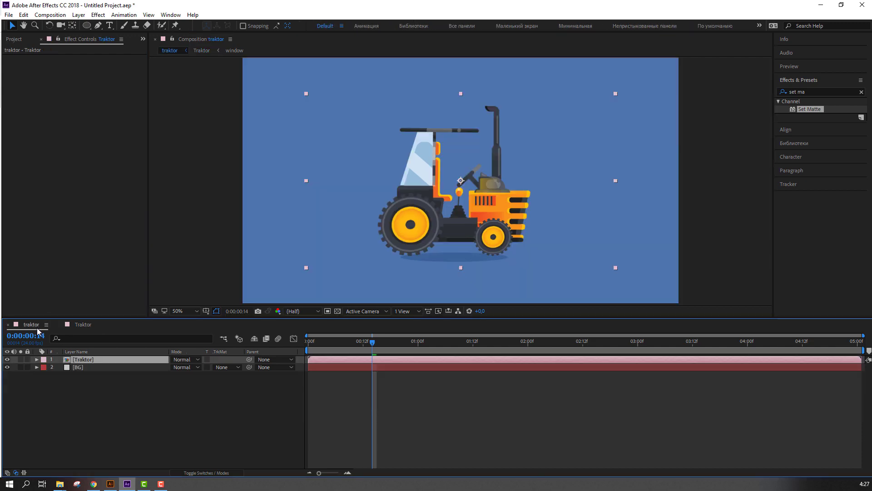
{"action": "left_click", "coordinate": [83, 324]}
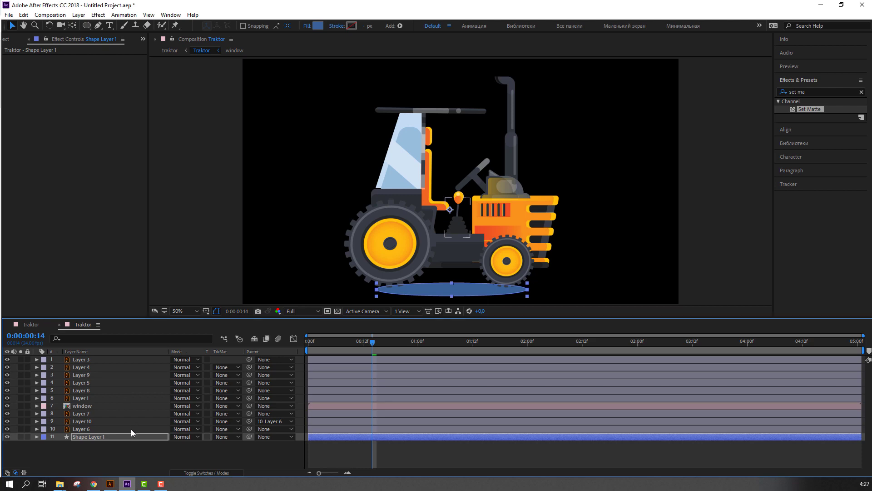
{"action": "key", "text": "ctrl+z"}
{"action": "key", "text": "ctrl+z"}
{"action": "key", "text": "ctrl+x"}
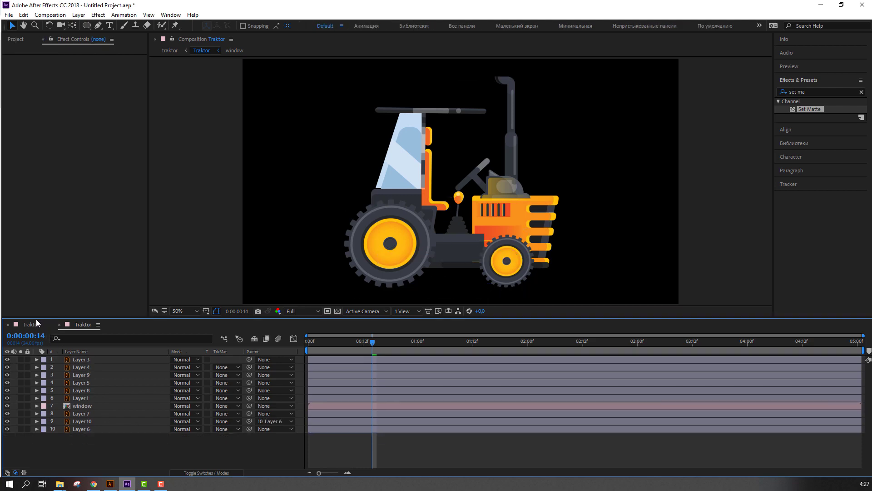
{"action": "left_click", "coordinate": [35, 323]}
{"action": "key", "text": "ctrl+v"}
{"action": "left_click", "coordinate": [133, 400]}
{"action": "left_click", "coordinate": [81, 360]}
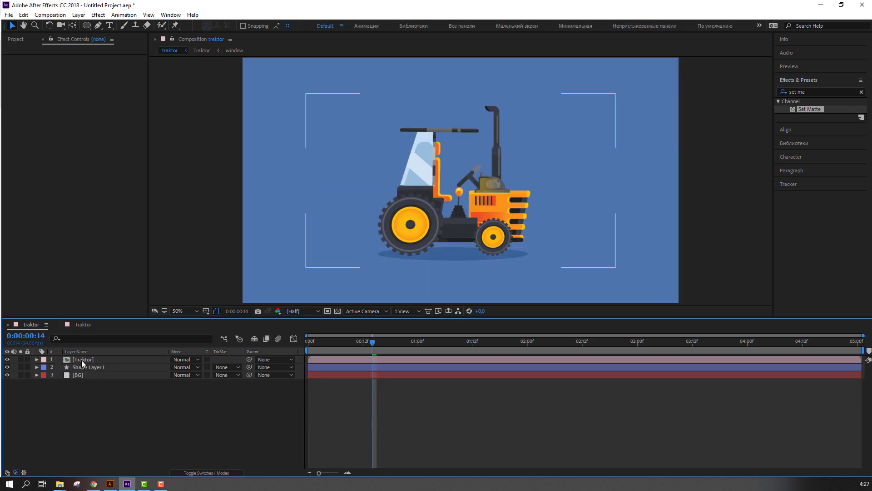
Step: Unlink the Traktor layer's scale and narrow its horizontal scale to 70%
{"action": "key", "text": "s"}
{"action": "left_click", "coordinate": [173, 367]}
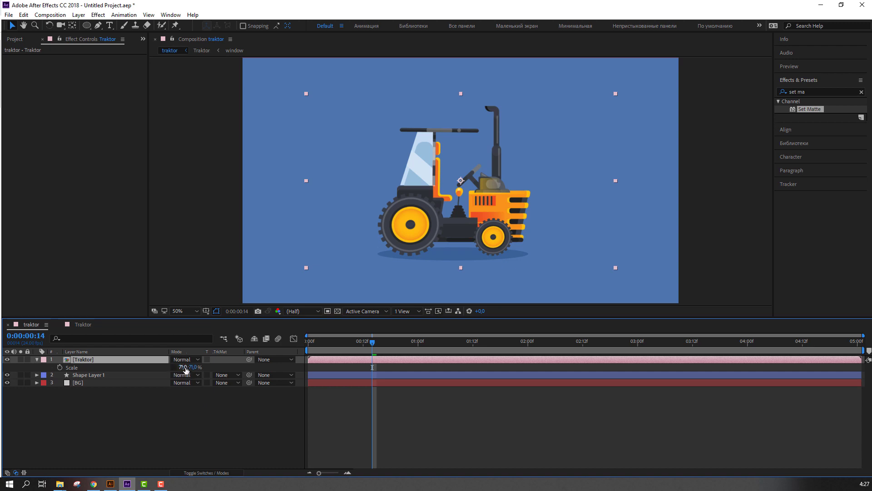
{"action": "mouse_move", "coordinate": [182, 367]}
{"action": "left_mouse_down"}
{"action": "mouse_move", "coordinate": [200, 374]}
{"action": "mouse_move", "coordinate": [196, 366]}
{"action": "left_mouse_up"}
{"action": "left_click", "coordinate": [37, 359]}
Step: Parent Shape Layer 1 to the Traktor layer and return to frame 0
{"action": "left_click", "coordinate": [101, 367]}
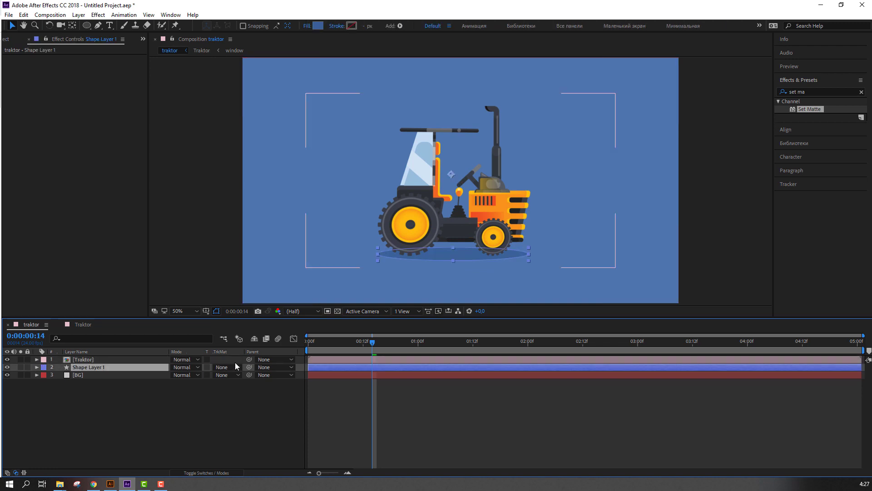
{"action": "left_click_drag", "start_coordinate": [249, 367], "coordinate": [74, 358]}
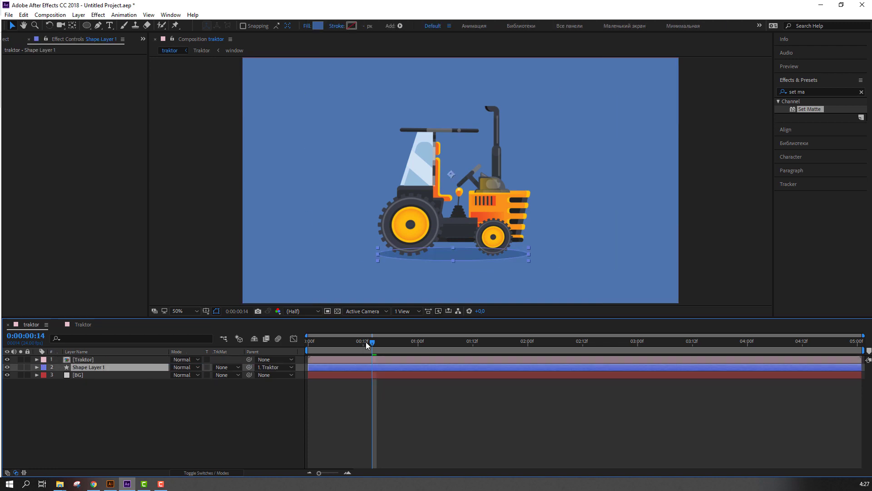
{"action": "left_click_drag", "start_coordinate": [366, 341], "coordinate": [260, 365]}
{"action": "left_click", "coordinate": [216, 396]}
{"action": "left_click", "coordinate": [102, 366]}
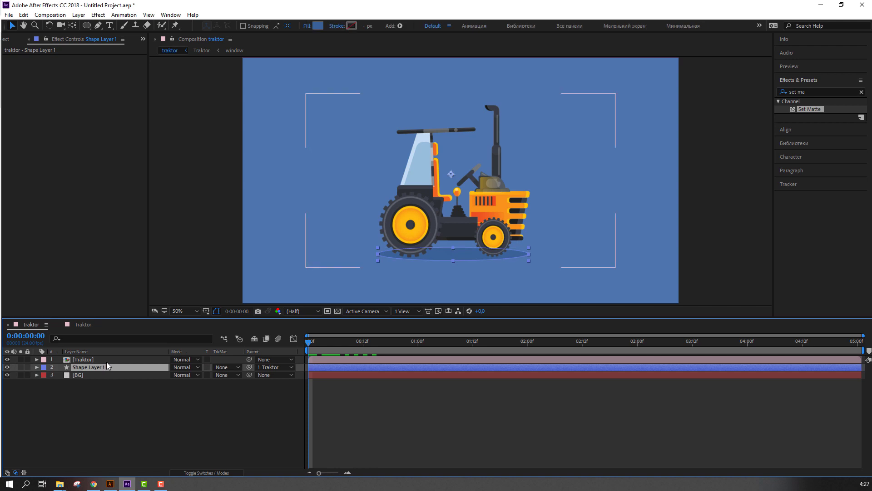
{"action": "left_click", "coordinate": [105, 360]}
Step: Keyframe Traktor Position from X 575 at 0:00 to X 1445 at 5:00 and preview
{"action": "key", "text": "p"}
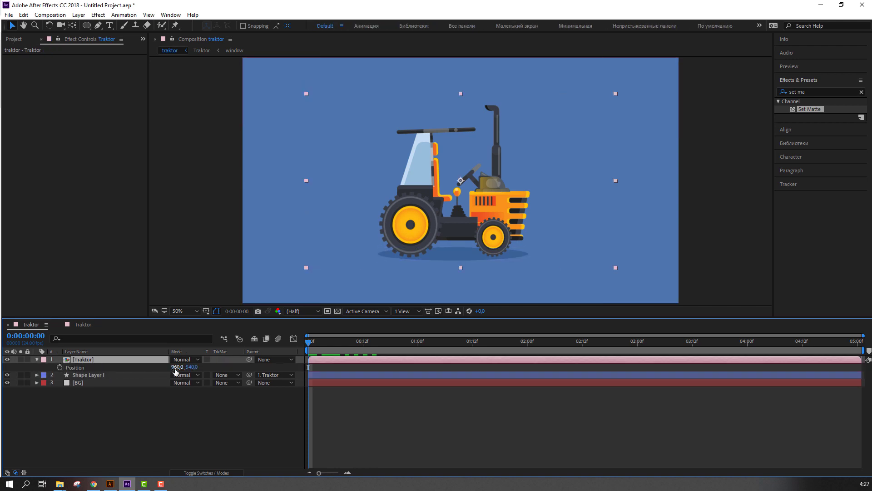
{"action": "left_click_drag", "start_coordinate": [176, 367], "coordinate": [4, 359]}
{"action": "left_click_drag", "start_coordinate": [383, 340], "coordinate": [857, 340]}
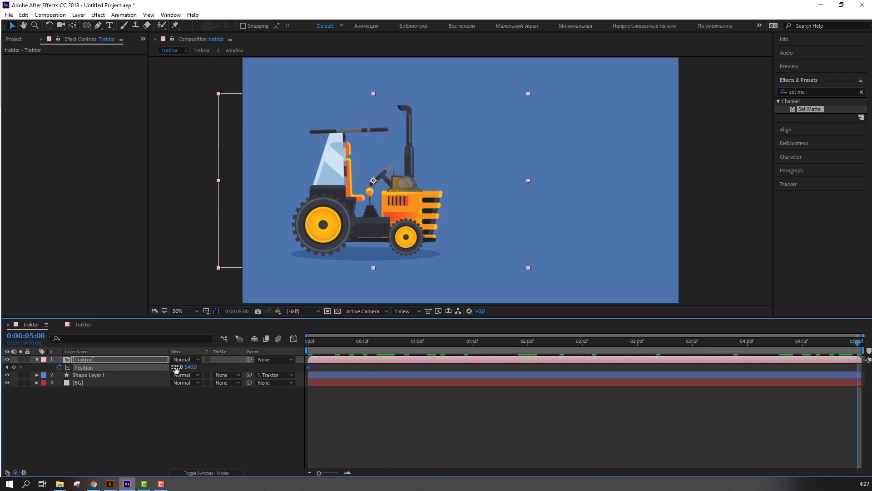
{"action": "left_click_drag", "start_coordinate": [177, 366], "coordinate": [599, 415]}
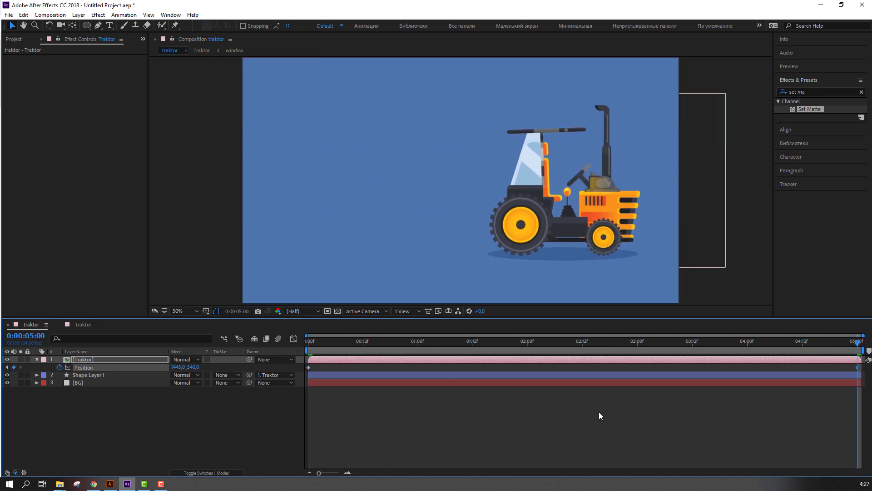
{"action": "key", "text": "space"}
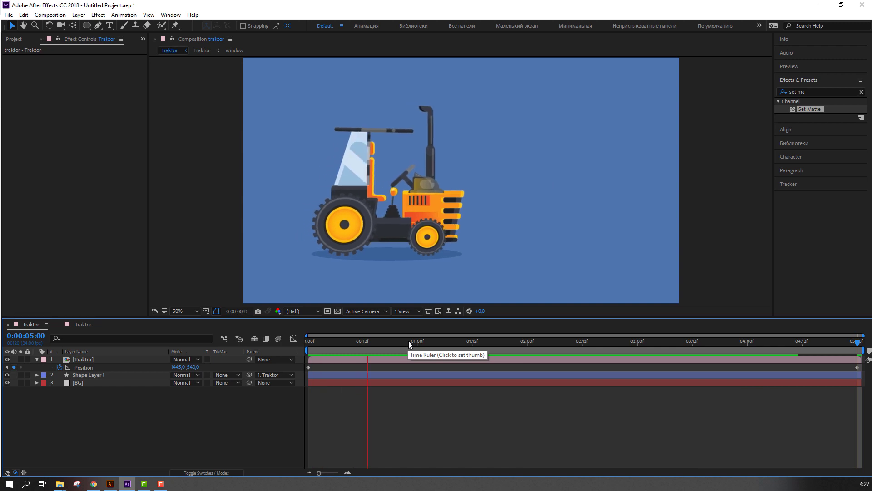
{"action": "left_click_drag", "start_coordinate": [347, 345], "coordinate": [309, 346]}
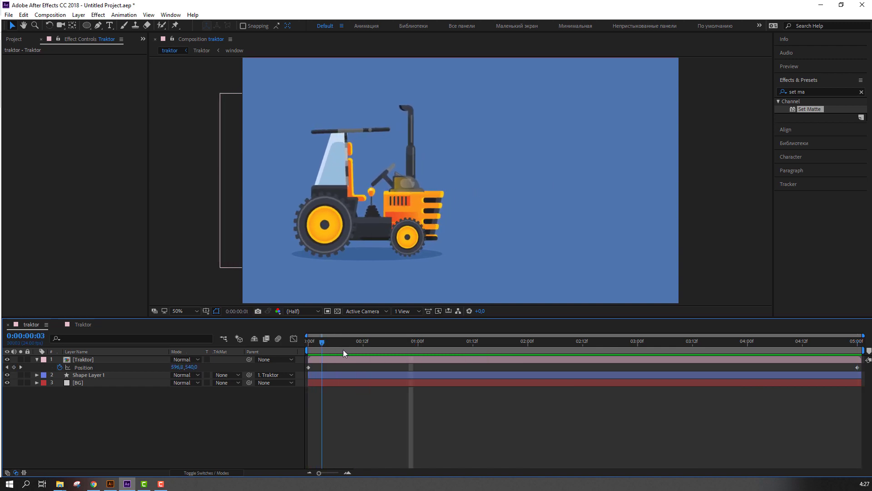
Step: Show the Traktor's Scale, test a height change, and revert it to 71%
{"action": "left_click", "coordinate": [86, 360]}
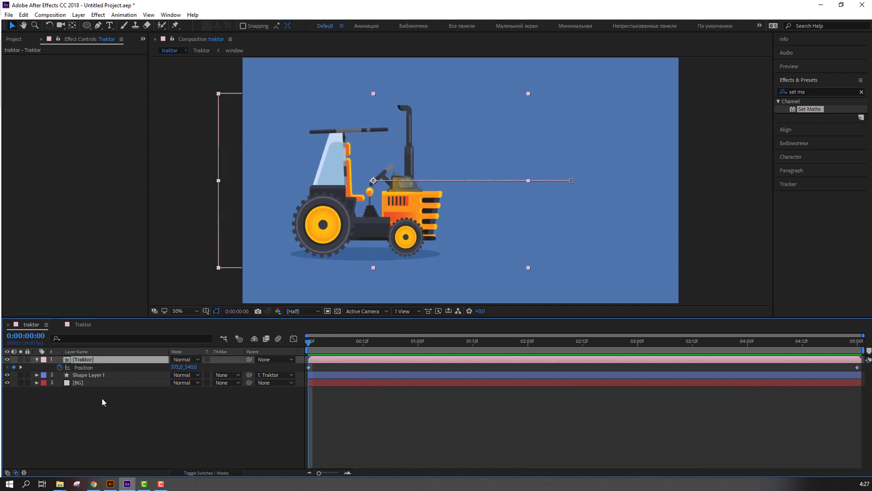
{"action": "key", "text": "shift+s"}
{"action": "left_click_drag", "start_coordinate": [181, 378], "coordinate": [189, 375]}
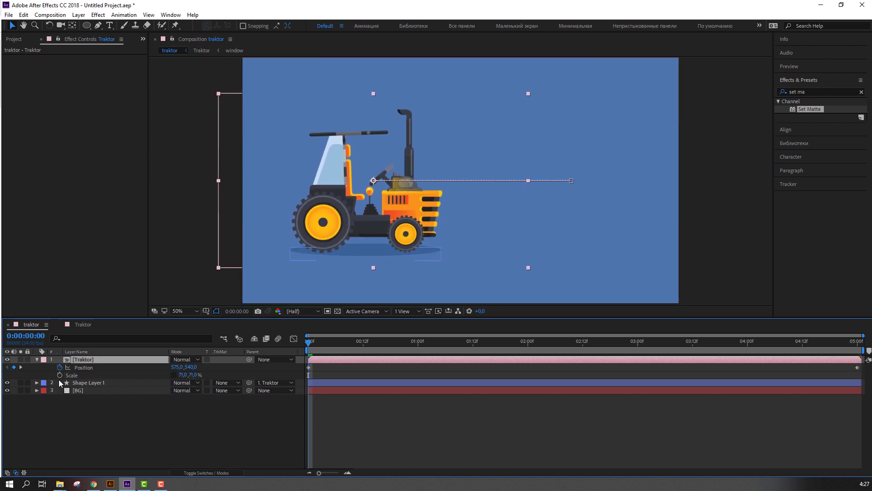
{"action": "key", "text": "ctrl+z"}
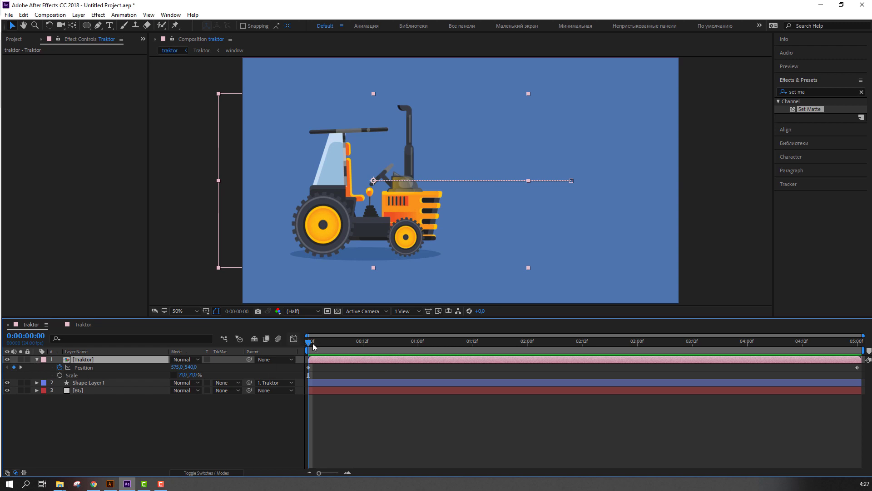
Step: Review the driving animation and lower the tractor to Position Y 547 for a first bump
{"action": "left_click_drag", "start_coordinate": [313, 347], "coordinate": [292, 350]}
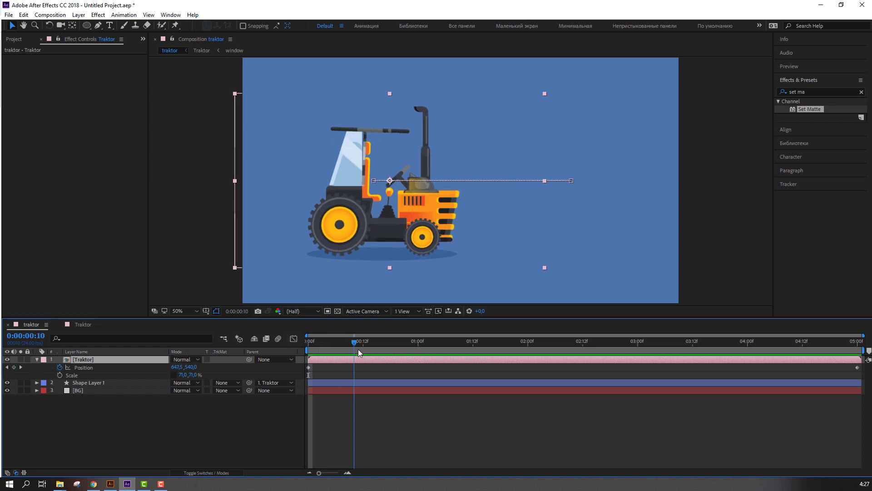
{"action": "left_click", "coordinate": [56, 415]}
{"action": "left_click", "coordinate": [87, 366]}
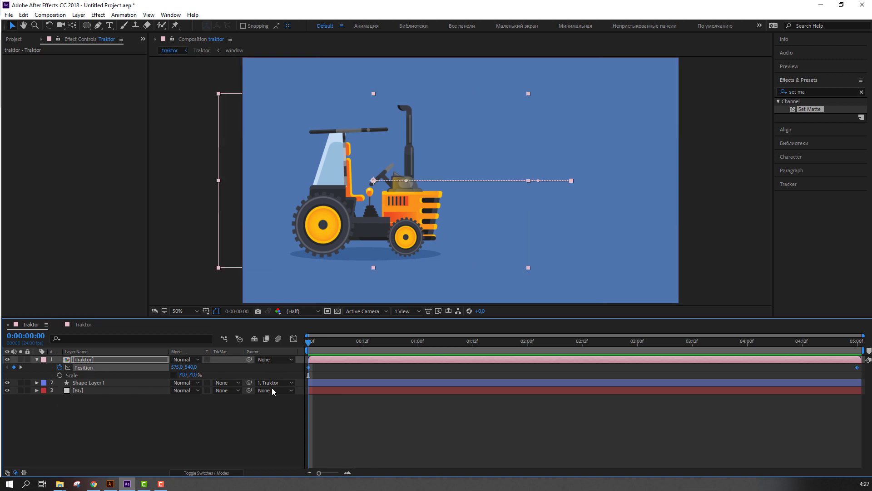
{"action": "key", "text": "space"}
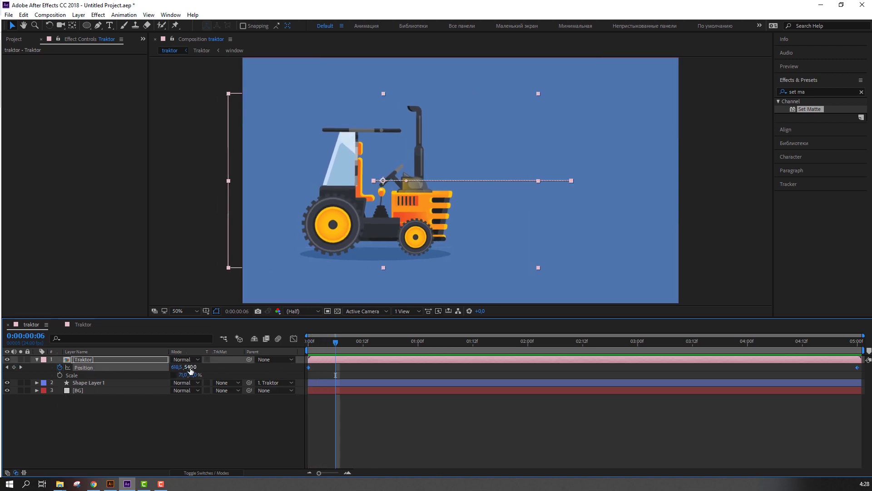
{"action": "left_click_drag", "start_coordinate": [191, 366], "coordinate": [194, 367]}
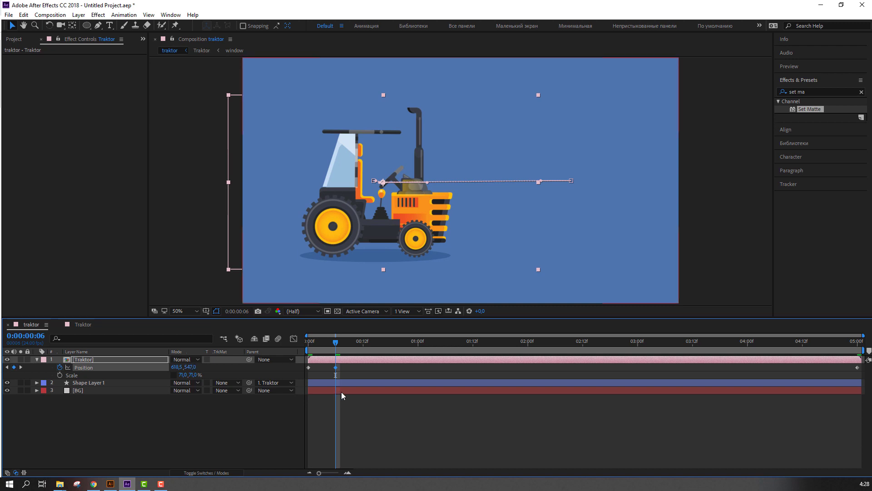
Step: Discard a copied Position keyframe, raise the tractor slightly at this frame, and preview
{"action": "left_click", "coordinate": [309, 367]}
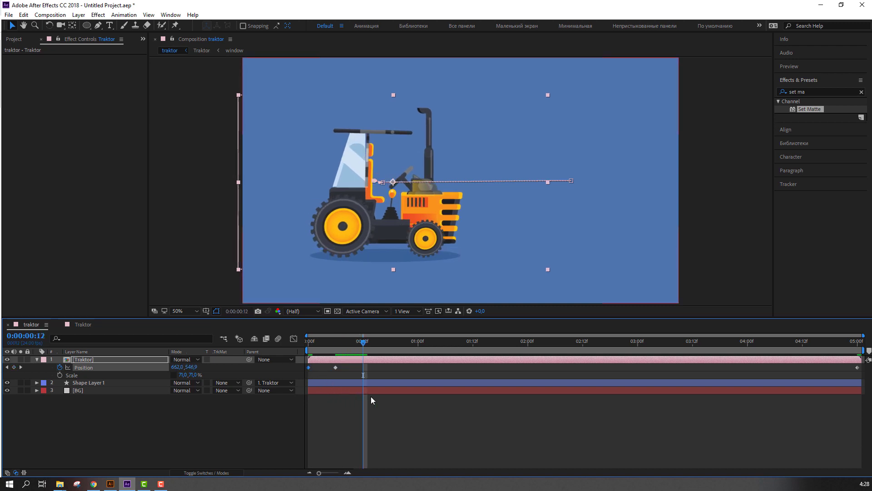
{"action": "key", "text": "ctrl+c"}
{"action": "key", "text": "ctrl+v"}
{"action": "left_click", "coordinate": [433, 428]}
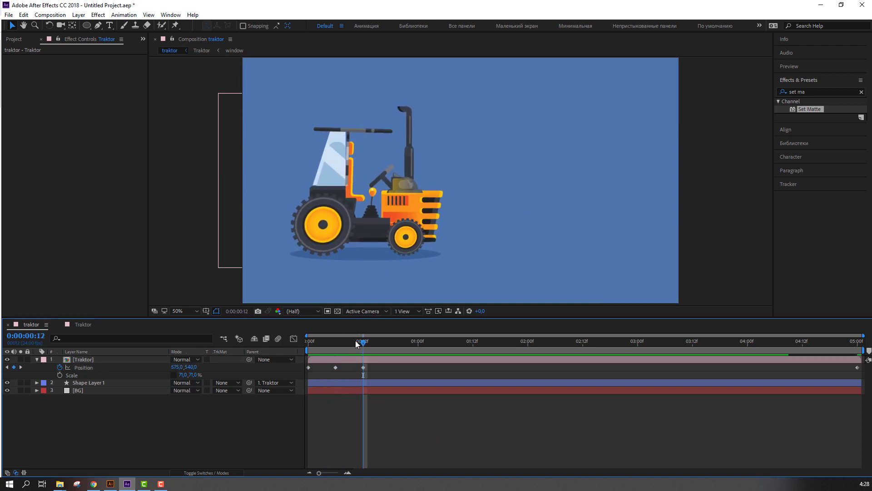
{"action": "key", "text": "ctrl+z"}
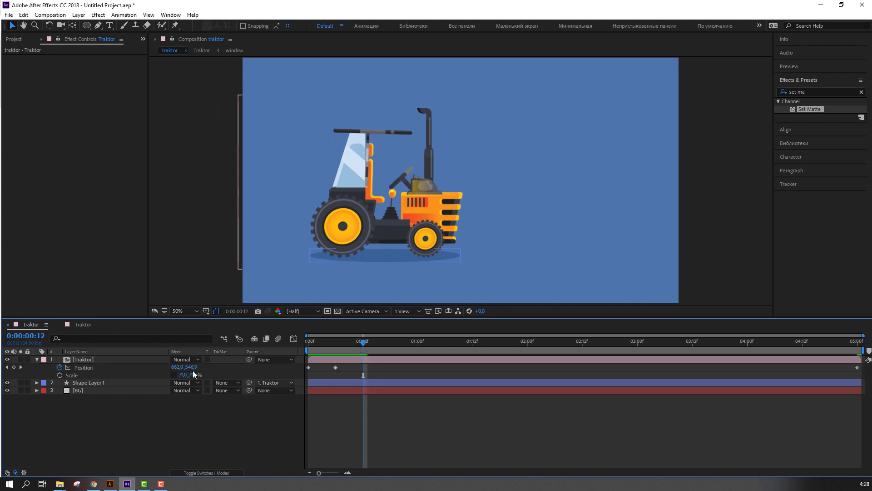
{"action": "left_click_drag", "start_coordinate": [191, 366], "coordinate": [188, 366]}
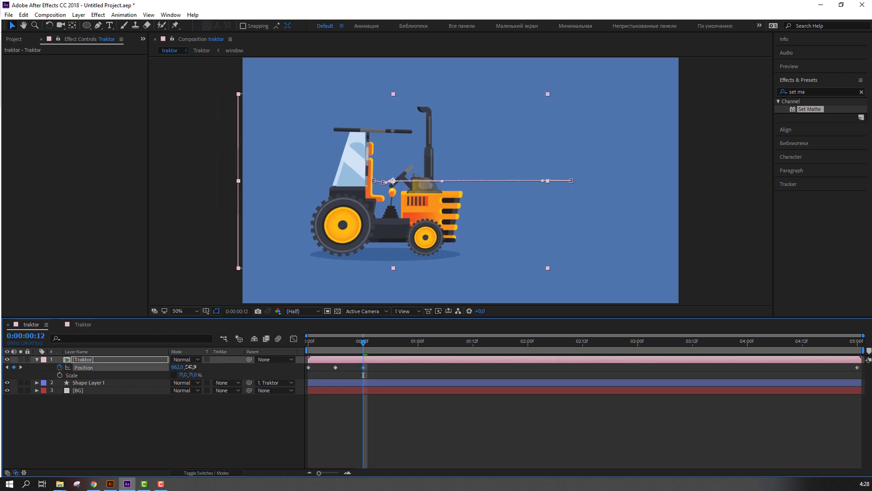
{"action": "left_click", "coordinate": [381, 371]}
{"action": "key", "text": "space"}
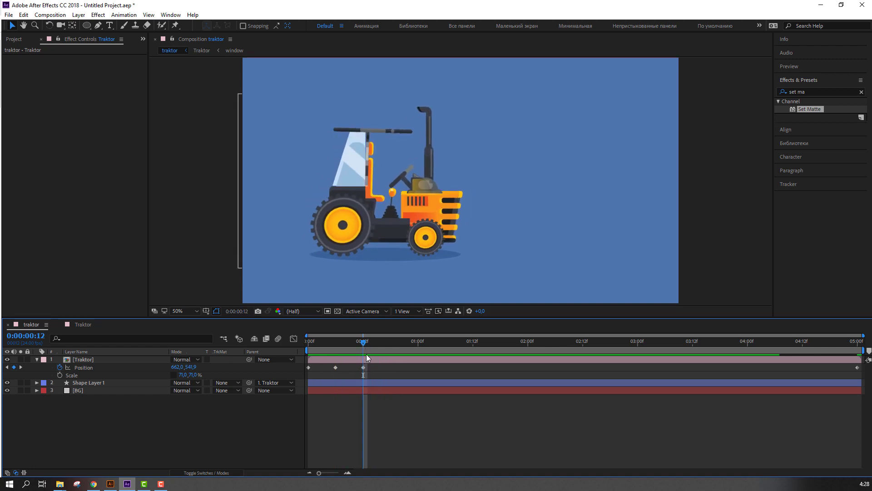
{"action": "key", "text": "space"}
Step: Add Position Y bump keyframes every few frames through 1:06, then preview the bounce
{"action": "key", "text": "Page_Down"}
{"action": "key", "text": "Page_Down"}
{"action": "key", "text": "Page_Down"}
{"action": "key", "text": "Page_Down"}
{"action": "key", "text": "Page_Down"}
{"action": "key", "text": "Page_Down"}
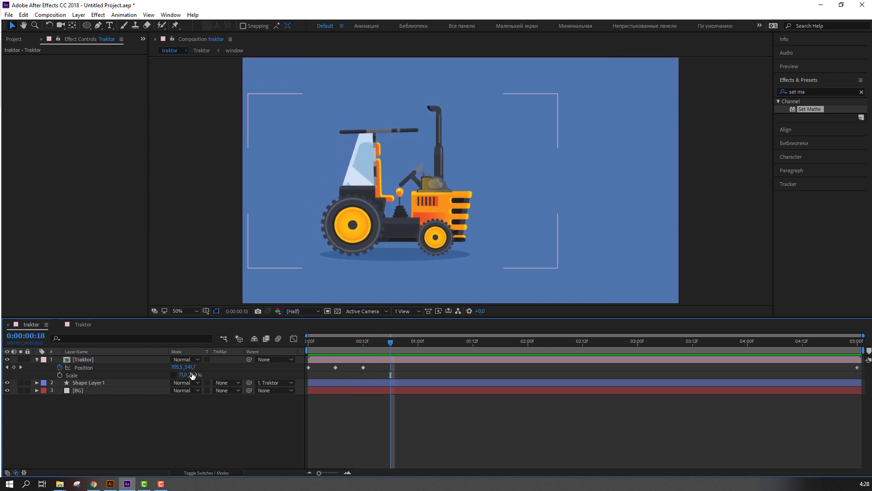
{"action": "left_click_drag", "start_coordinate": [192, 367], "coordinate": [193, 367]}
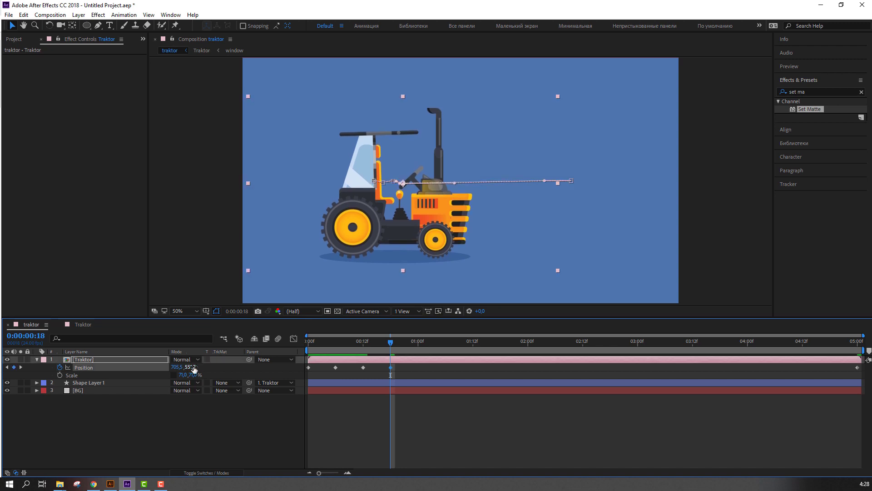
{"action": "key", "text": "Page_Down"}
{"action": "key", "text": "Page_Down"}
{"action": "key", "text": "Page_Down"}
{"action": "key", "text": "Page_Down"}
{"action": "key", "text": "Page_Down"}
{"action": "key", "text": "Page_Down"}
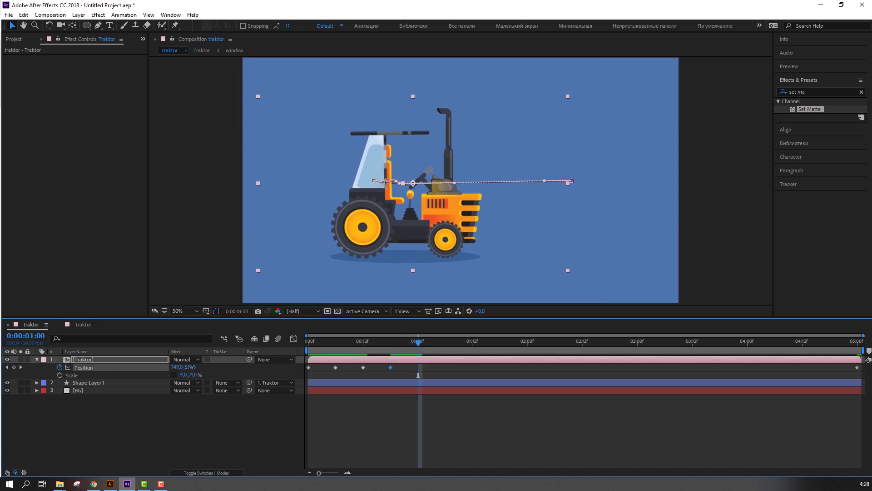
{"action": "left_click_drag", "start_coordinate": [190, 367], "coordinate": [184, 367]}
{"action": "key", "text": "Page_Down"}
{"action": "key", "text": "Page_Down"}
{"action": "key", "text": "Page_Down"}
{"action": "key", "text": "Page_Down"}
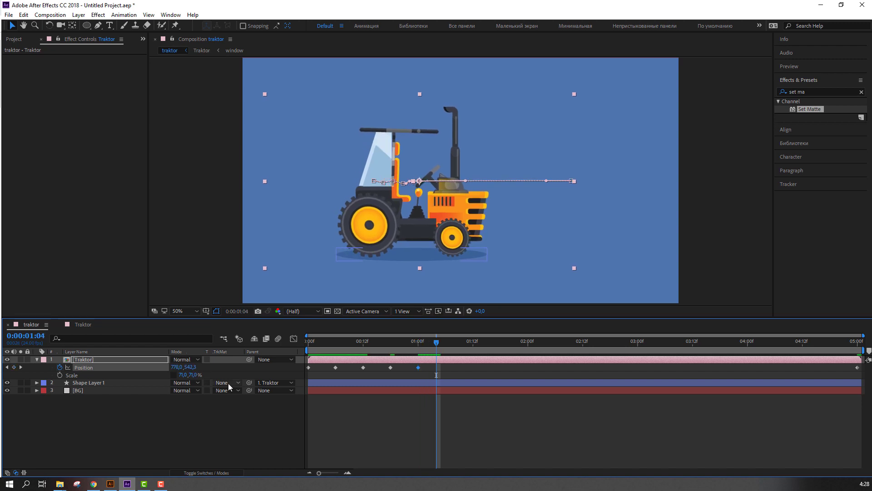
{"action": "key", "text": "Page_Down"}
{"action": "key", "text": "Page_Down"}
{"action": "left_click_drag", "start_coordinate": [192, 371], "coordinate": [194, 367]}
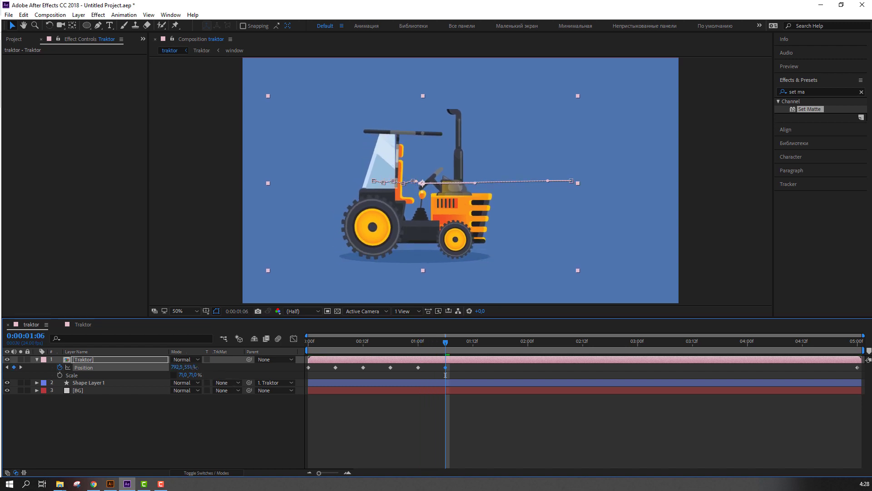
{"action": "left_click", "coordinate": [402, 454]}
{"action": "key", "text": "space"}
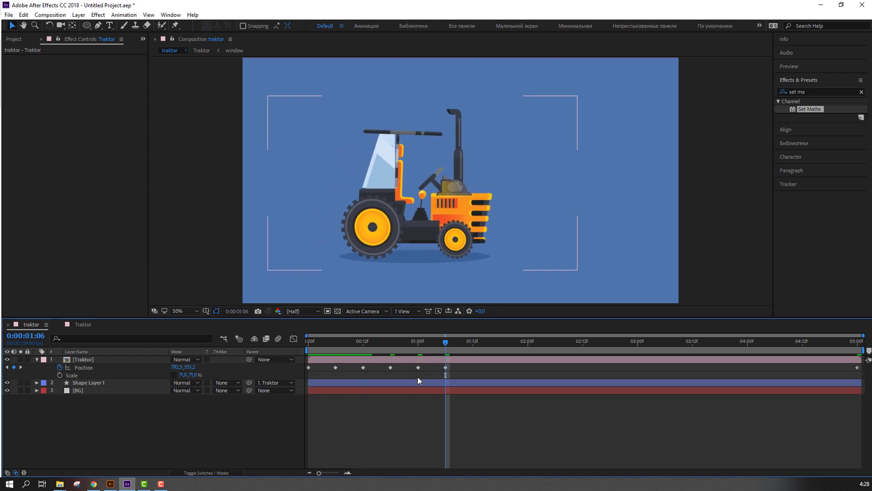
{"action": "key", "text": "space"}
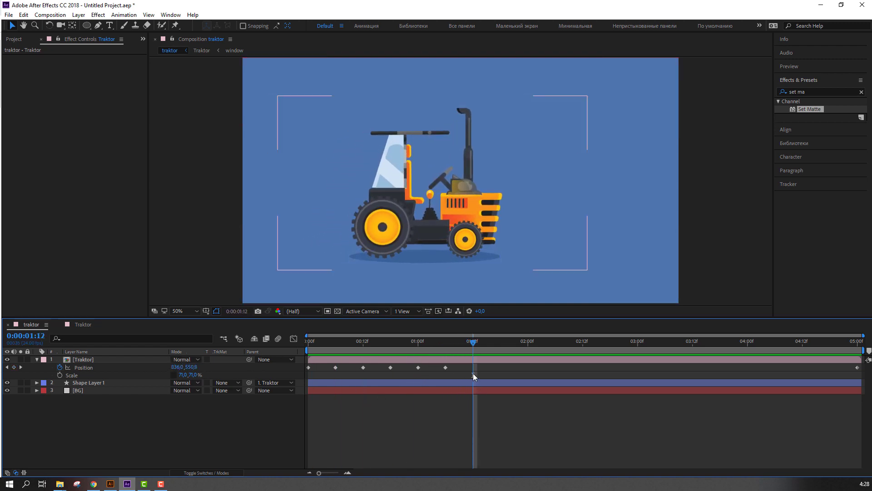
{"action": "left_click", "coordinate": [454, 367]}
{"action": "key", "text": "period"}
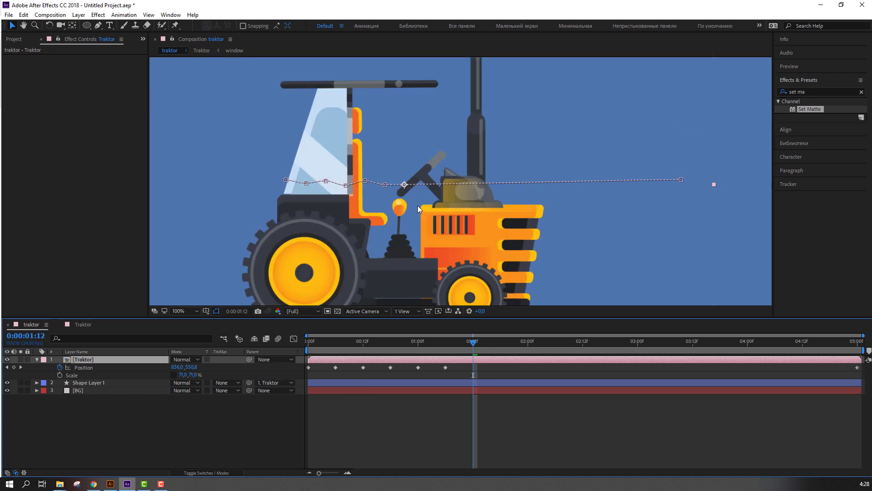
Step: Continue the Position Y bump keyframes from 1:12 and 1:20 through 3:06 up to about 4:18
{"action": "left_click_drag", "start_coordinate": [193, 370], "coordinate": [187, 370]}
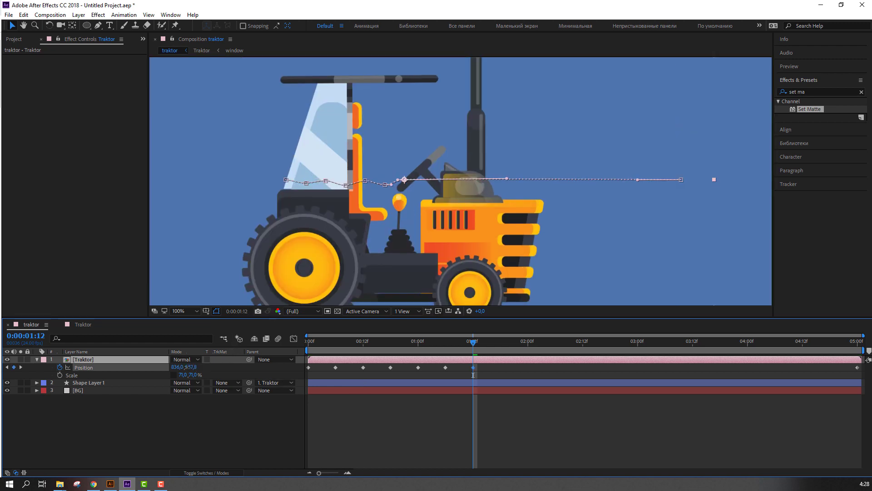
{"action": "key", "text": "space"}
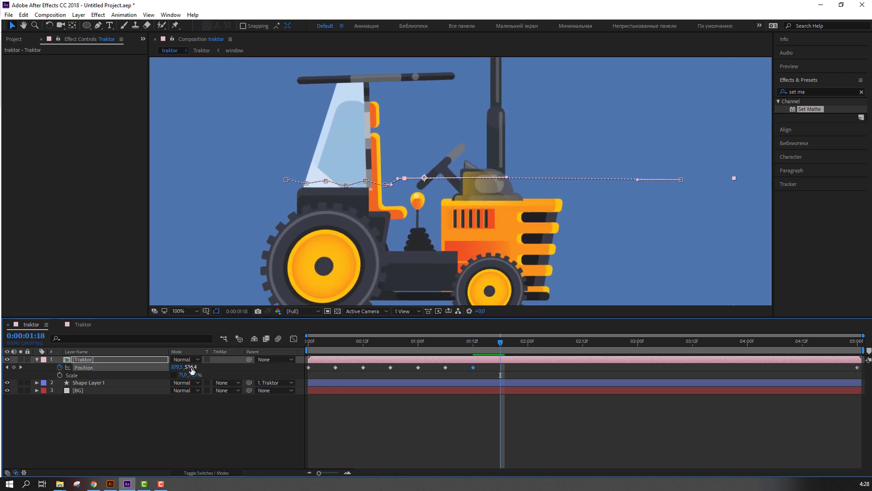
{"action": "left_click_drag", "start_coordinate": [197, 369], "coordinate": [189, 367]}
{"action": "key", "text": "space"}
{"action": "key", "text": "space"}
{"action": "key", "text": "space"}
{"action": "key", "text": "space"}
{"action": "key", "text": "space"}
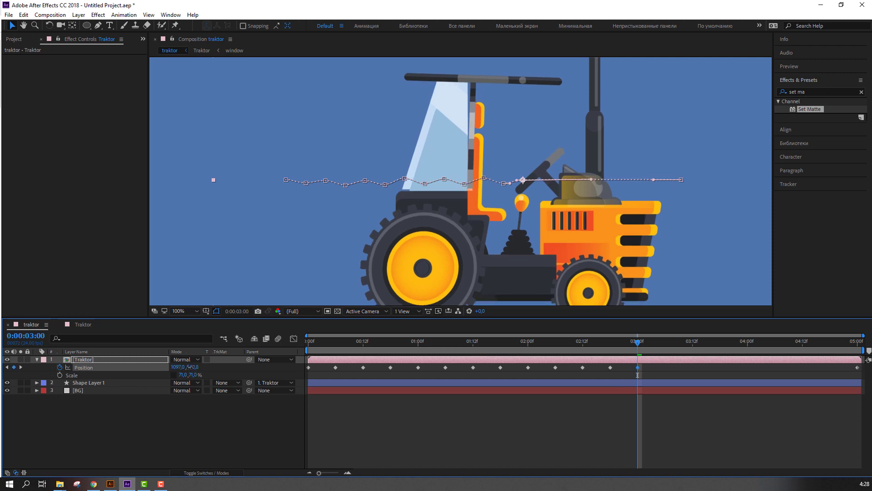
{"action": "key", "text": "space"}
{"action": "key", "text": "space"}
{"action": "mouse_move", "coordinate": [193, 367]}
{"action": "left_mouse_down"}
{"action": "mouse_move", "coordinate": [194, 376]}
{"action": "mouse_move", "coordinate": [198, 366]}
{"action": "left_mouse_up"}
{"action": "key", "text": "space"}
{"action": "key", "text": "space"}
{"action": "key", "text": "space"}
{"action": "key", "text": "space"}
{"action": "key", "text": "space"}
{"action": "key", "text": "space"}
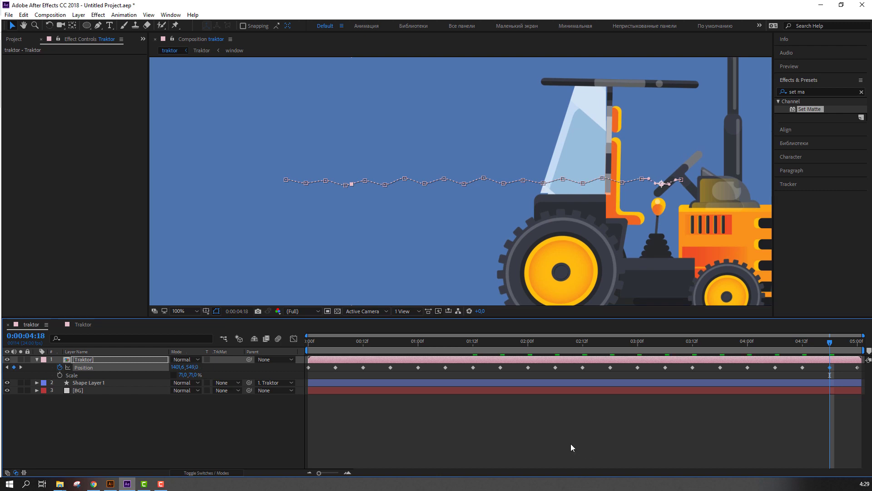
Step: Preview the full ride, set the viewer to Fit, rewind, and collapse the Traktor layer
{"action": "left_click", "coordinate": [570, 443]}
{"action": "key", "text": "space"}
{"action": "left_click", "coordinate": [189, 312]}
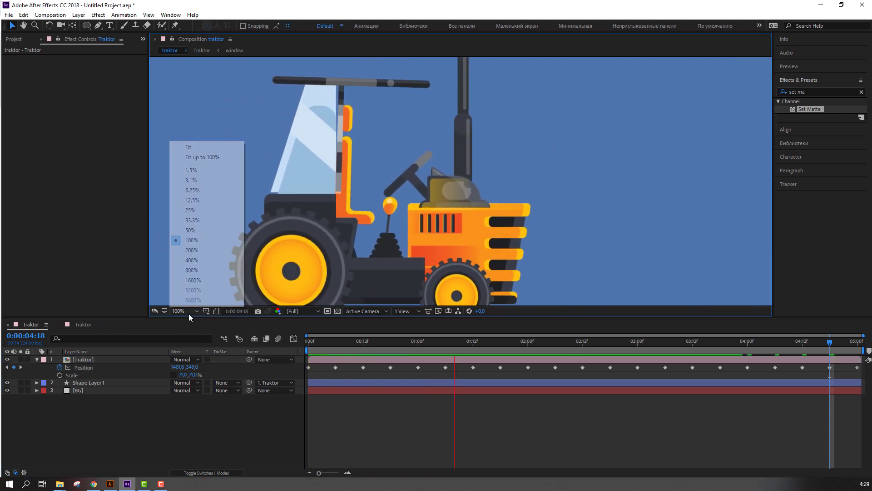
{"action": "left_click", "coordinate": [218, 160]}
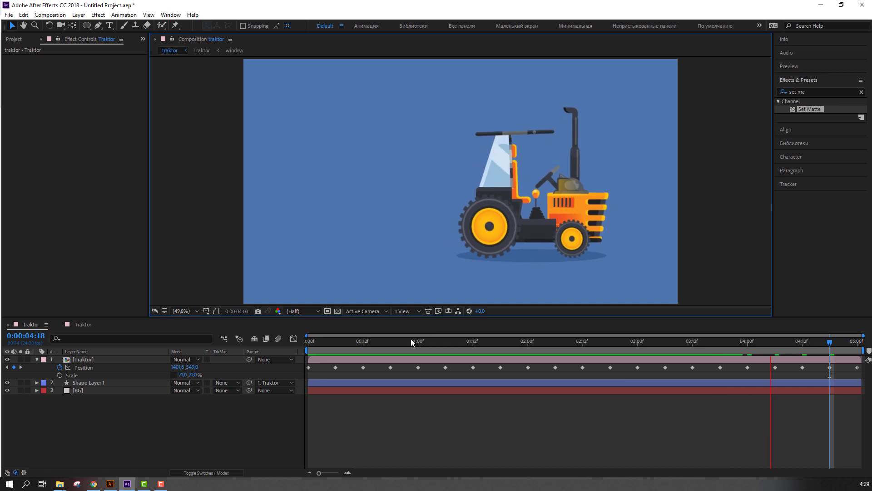
{"action": "mouse_move", "coordinate": [409, 346]}
{"action": "left_mouse_down"}
{"action": "mouse_move", "coordinate": [343, 359]}
{"action": "mouse_move", "coordinate": [38, 370]}
{"action": "left_mouse_up"}
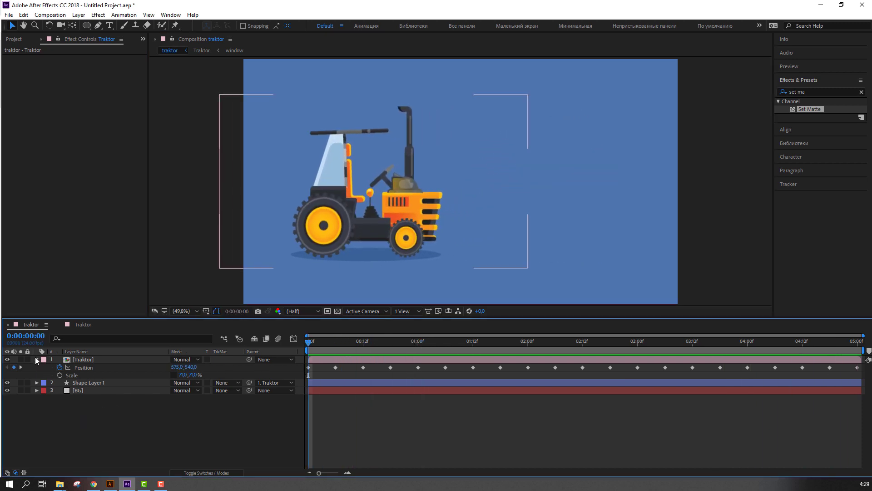
{"action": "left_click", "coordinate": [36, 359]}
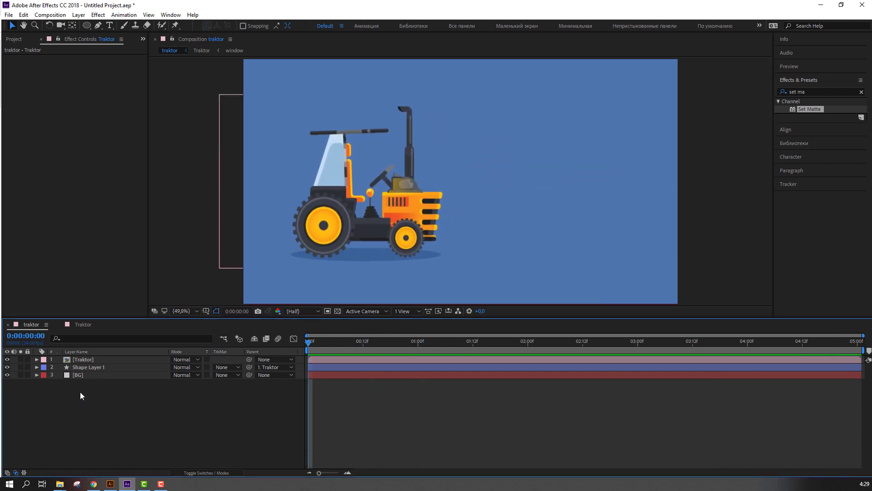
Step: Set up the Pen tool with a blue fill and zoom the viewer out to 25%
{"action": "left_click", "coordinate": [96, 28]}
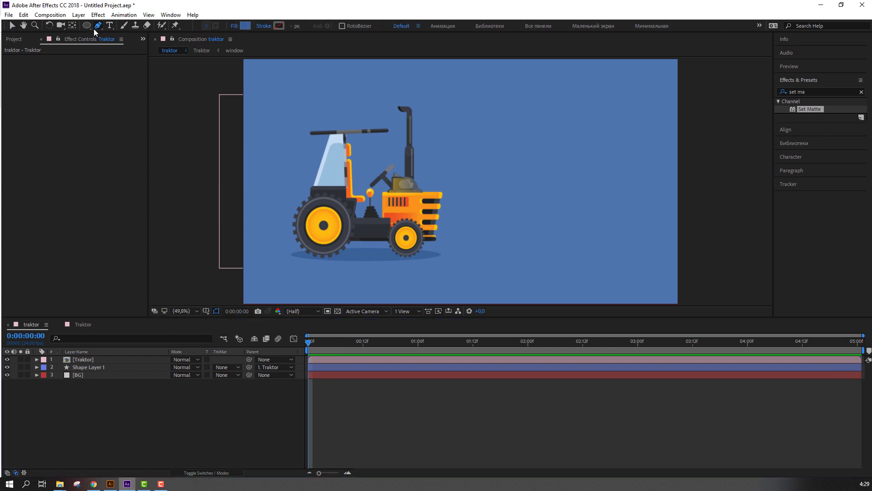
{"action": "left_click", "coordinate": [246, 25]}
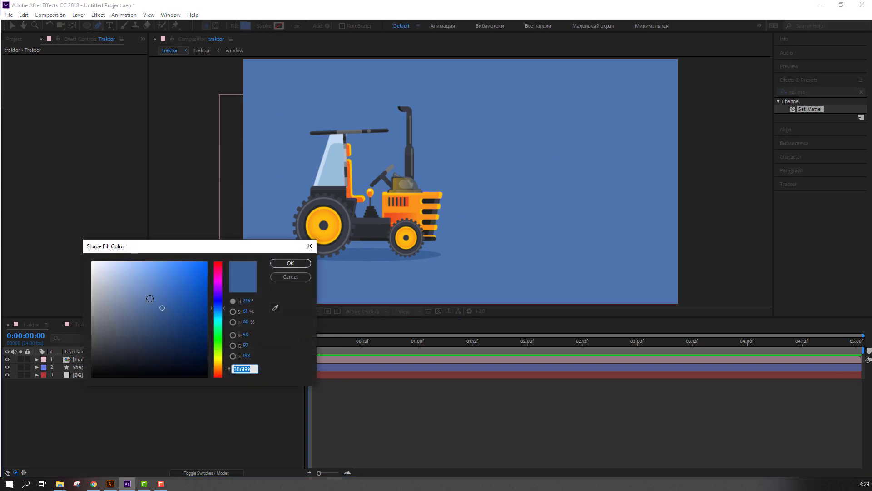
{"action": "left_click", "coordinate": [291, 262]}
{"action": "key", "text": "comma"}
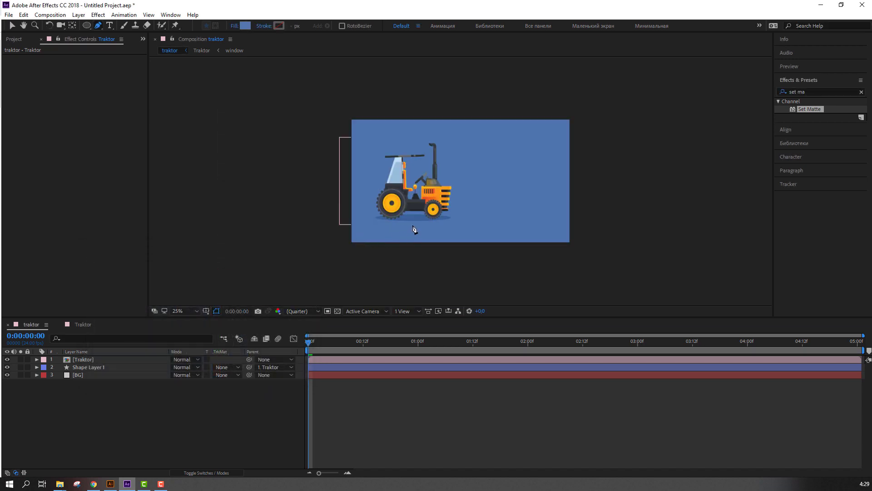
Step: Draw a closed wavy hill outline extending past the frame edges, then delete that shape layer
{"action": "left_click", "coordinate": [346, 215]}
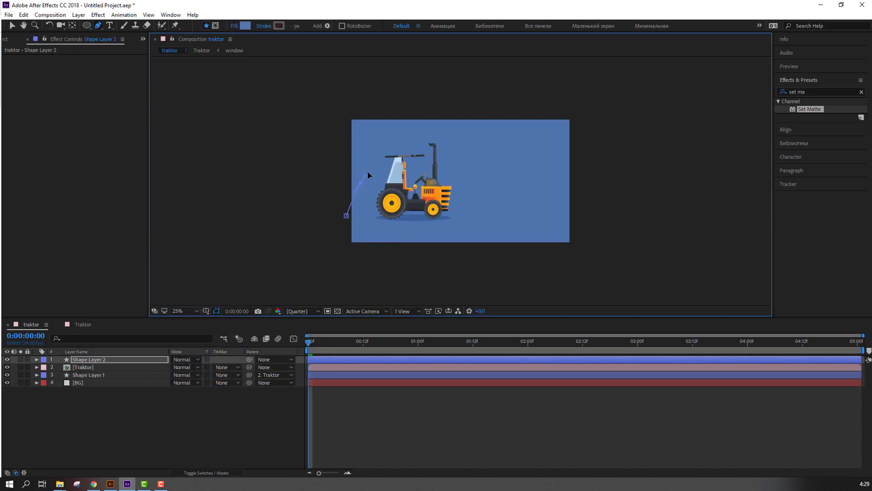
{"action": "left_click", "coordinate": [476, 175]}
{"action": "left_click", "coordinate": [506, 182]}
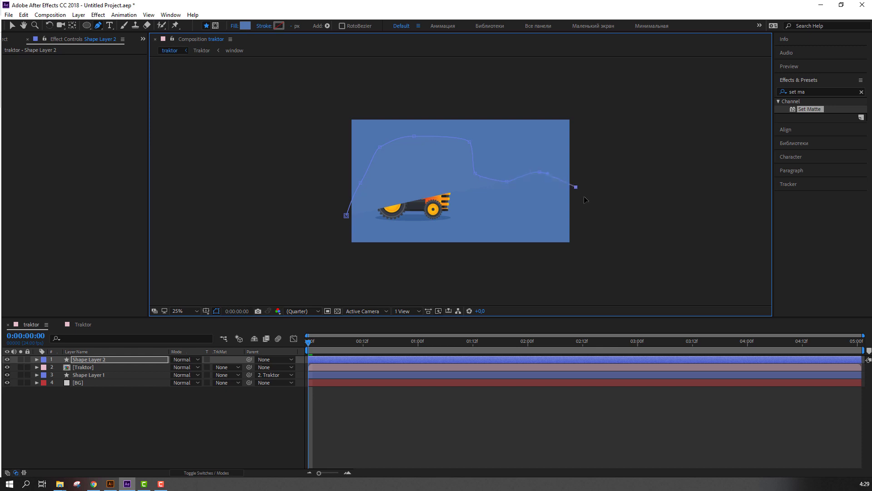
{"action": "left_click_drag", "start_coordinate": [590, 224], "coordinate": [590, 227]}
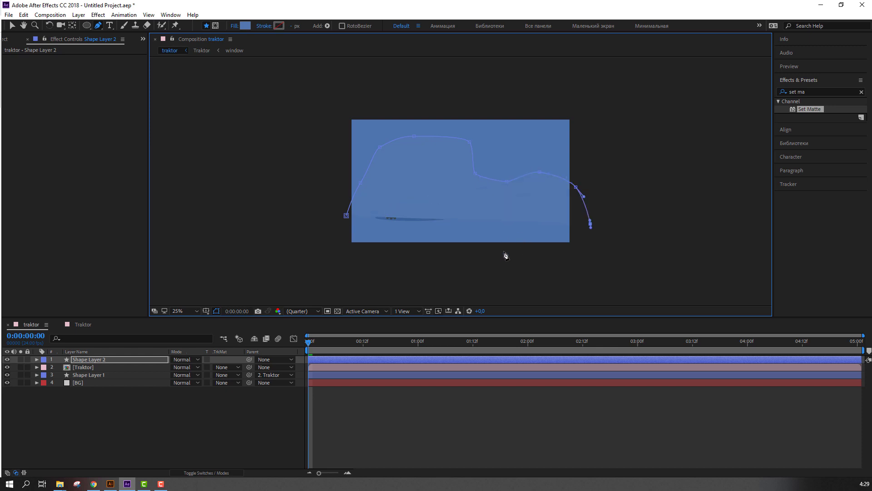
{"action": "mouse_move", "coordinate": [478, 261]}
{"action": "left_mouse_down"}
{"action": "mouse_move", "coordinate": [411, 260]}
{"action": "mouse_move", "coordinate": [349, 244]}
{"action": "left_mouse_up"}
{"action": "left_click", "coordinate": [346, 216]}
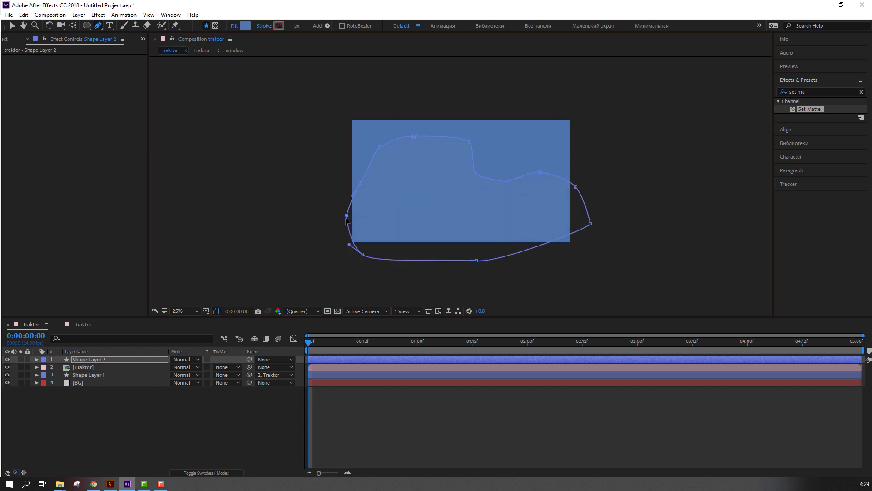
{"action": "key", "text": "v"}
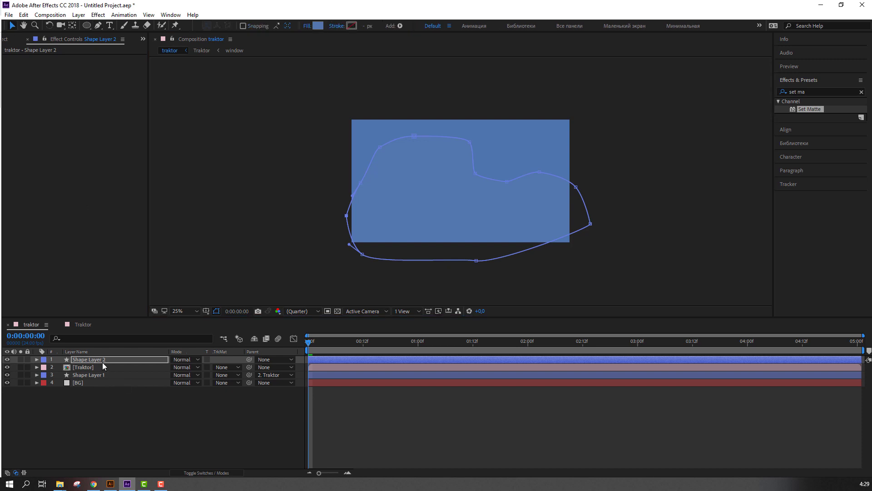
{"action": "left_click", "coordinate": [107, 360]}
{"action": "key", "text": "Delete"}
Step: Draw a large widened ellipse for the hill and place Shape Layer 2 below Shape Layer 1
{"action": "right_click", "coordinate": [114, 425]}
{"action": "mouse_move", "coordinate": [216, 325]}
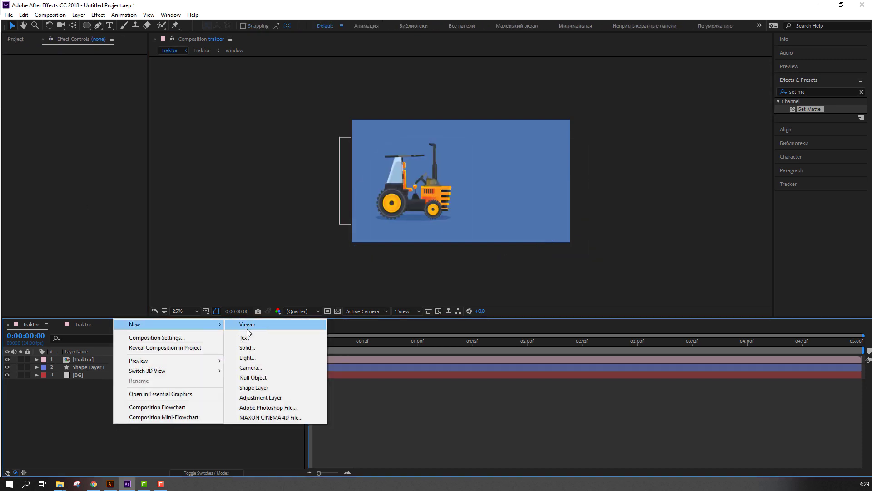
{"action": "left_click", "coordinate": [98, 25]}
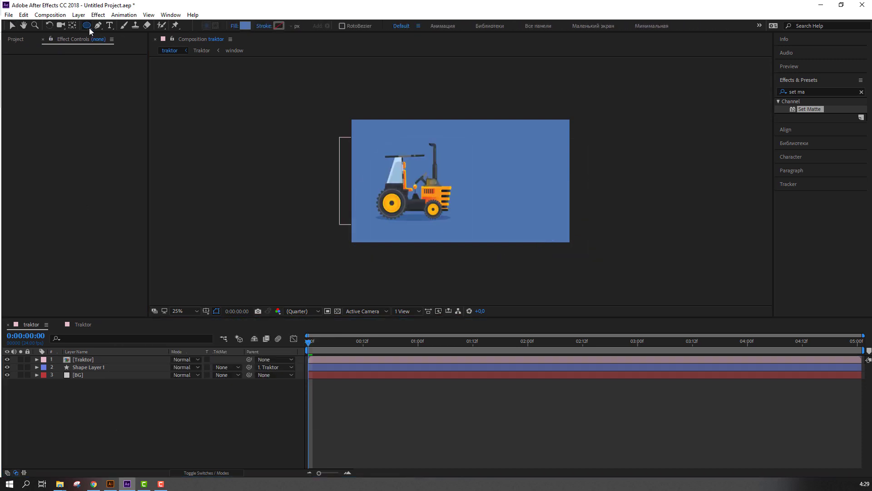
{"action": "left_click", "coordinate": [86, 25]}
{"action": "left_click_drag", "start_coordinate": [376, 131], "coordinate": [585, 340]}
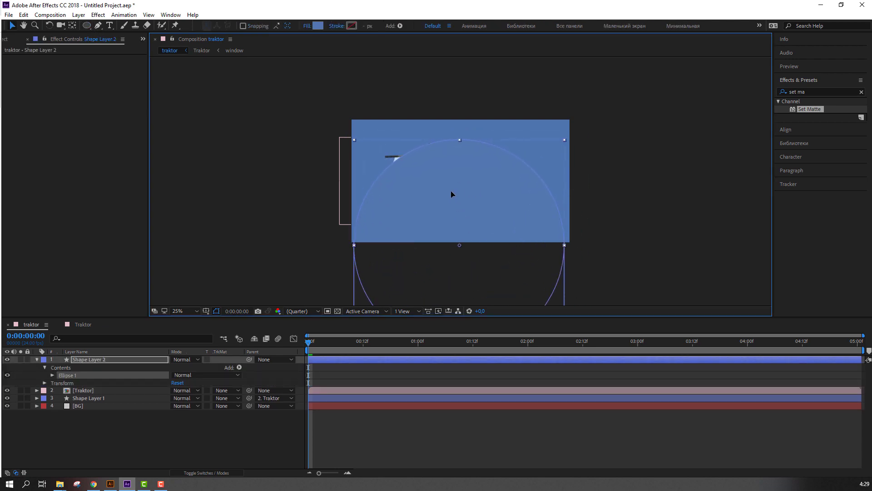
{"action": "left_click_drag", "start_coordinate": [356, 249], "coordinate": [344, 256]}
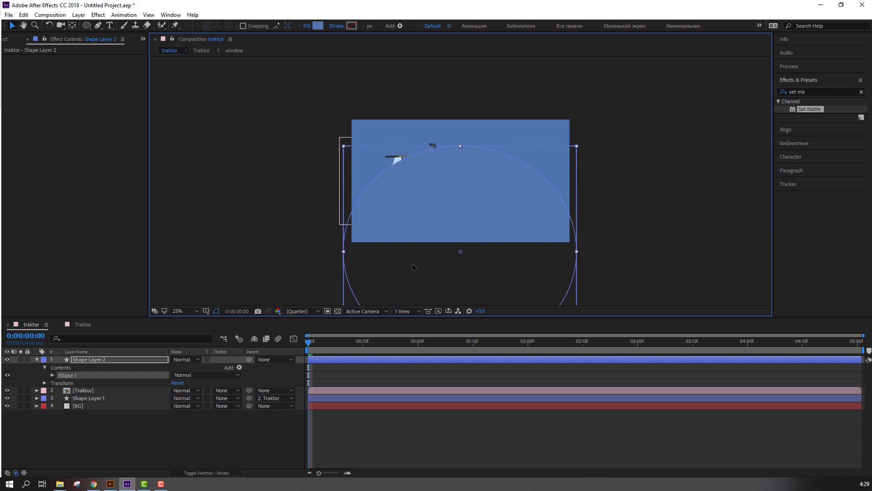
{"action": "left_click", "coordinate": [37, 359]}
{"action": "left_click_drag", "start_coordinate": [85, 360], "coordinate": [81, 380]}
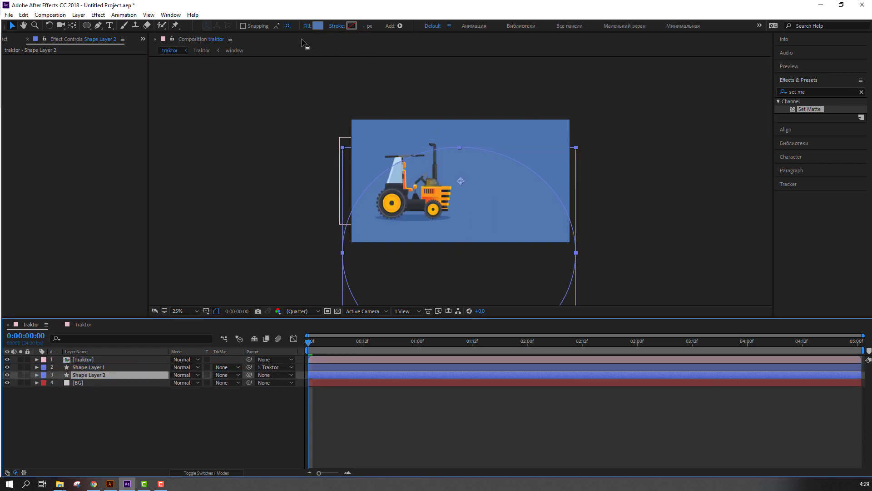
Step: Tune the hill shape's fill to a lighter blue, around 5A7CB0
{"action": "left_click", "coordinate": [318, 26]}
{"action": "left_click_drag", "start_coordinate": [151, 296], "coordinate": [133, 288]}
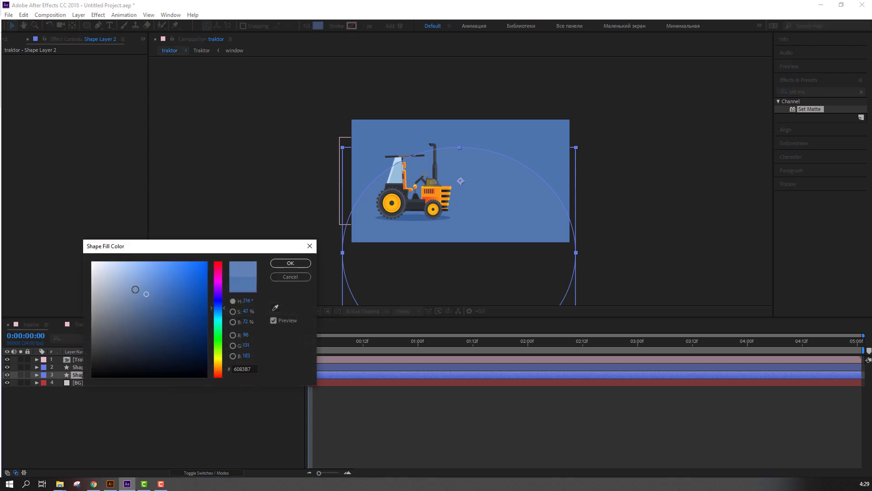
{"action": "left_click", "coordinate": [168, 288]}
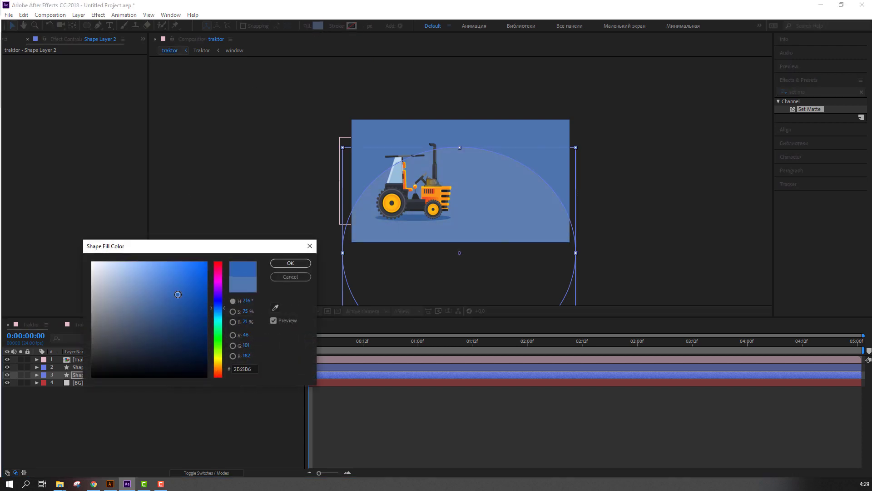
{"action": "left_click_drag", "start_coordinate": [164, 287], "coordinate": [153, 278]}
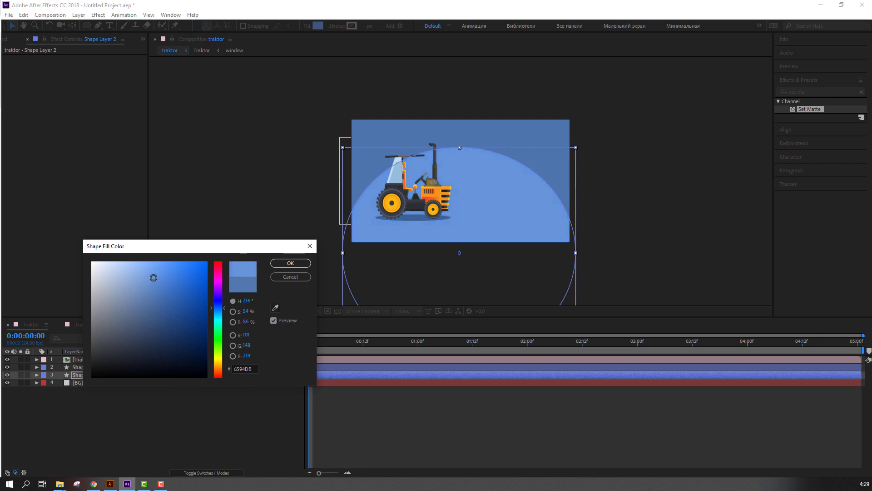
{"action": "left_click", "coordinate": [275, 308]}
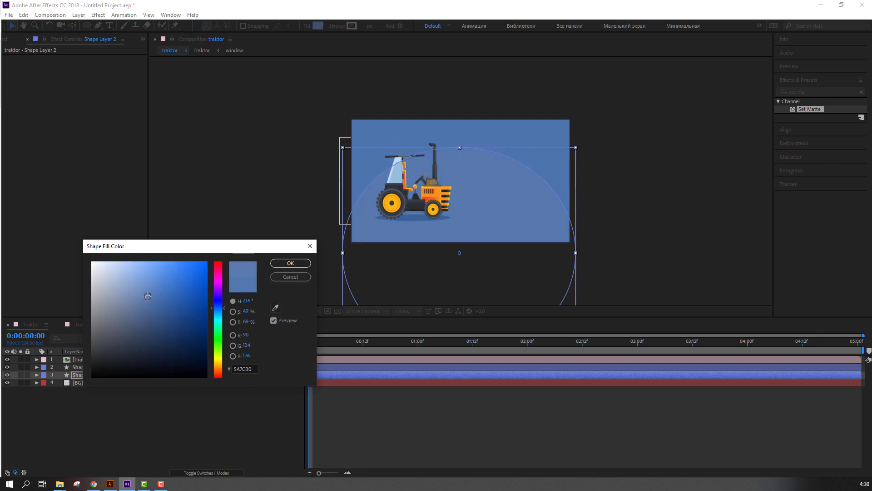
Step: Confirm the light blue fill and apply Turbulent Displace to Shape Layer 2
{"action": "left_click", "coordinate": [290, 263]}
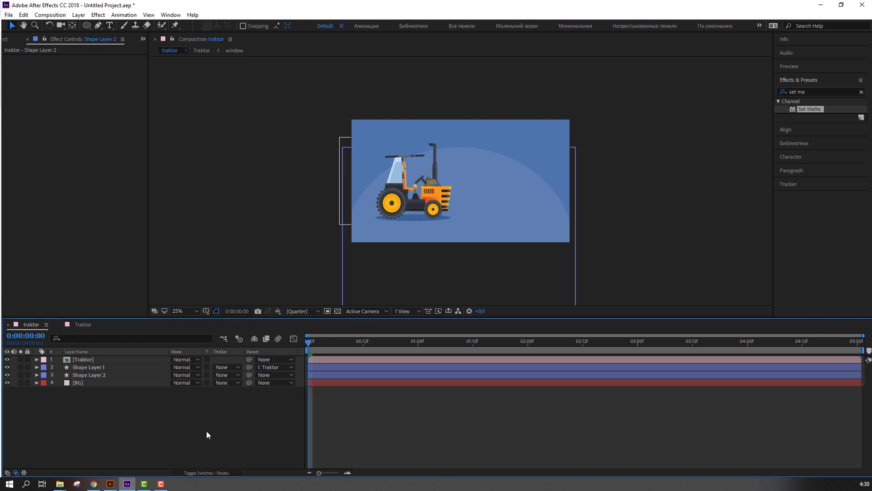
{"action": "left_click", "coordinate": [195, 312]}
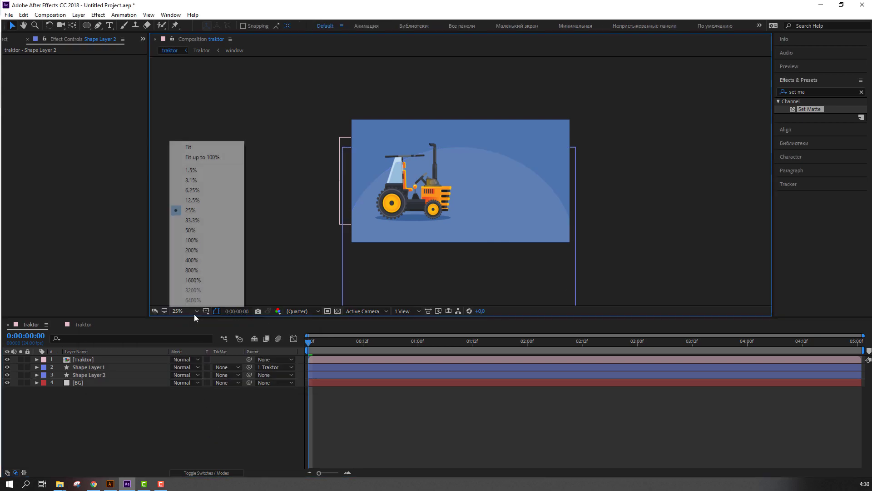
{"action": "left_click", "coordinate": [213, 159]}
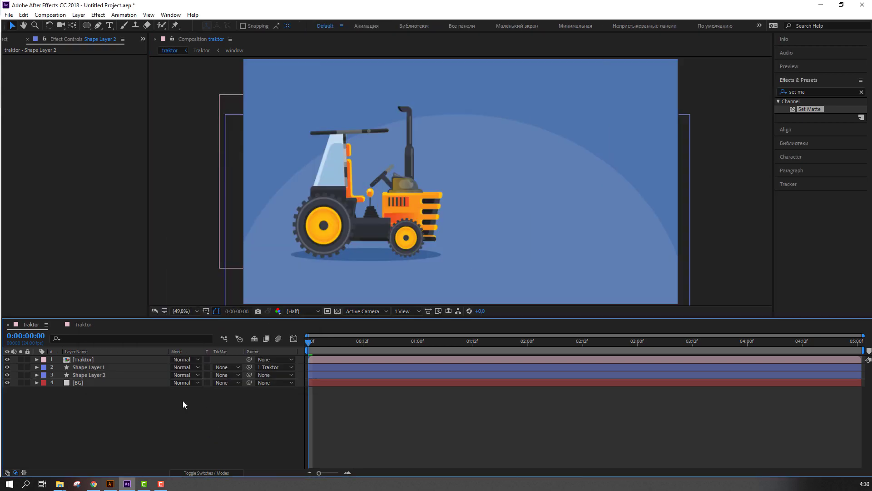
{"action": "left_click", "coordinate": [86, 376]}
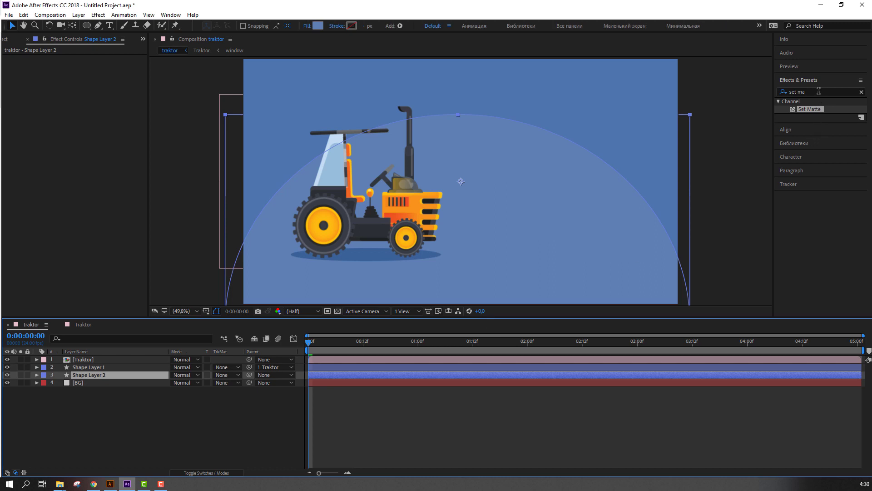
{"action": "left_click", "coordinate": [818, 92]}
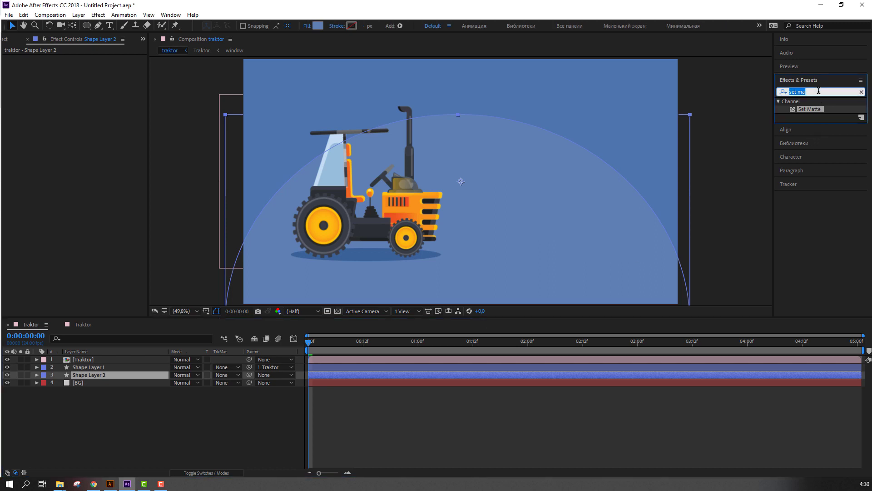
{"action": "type", "text": "disp"}
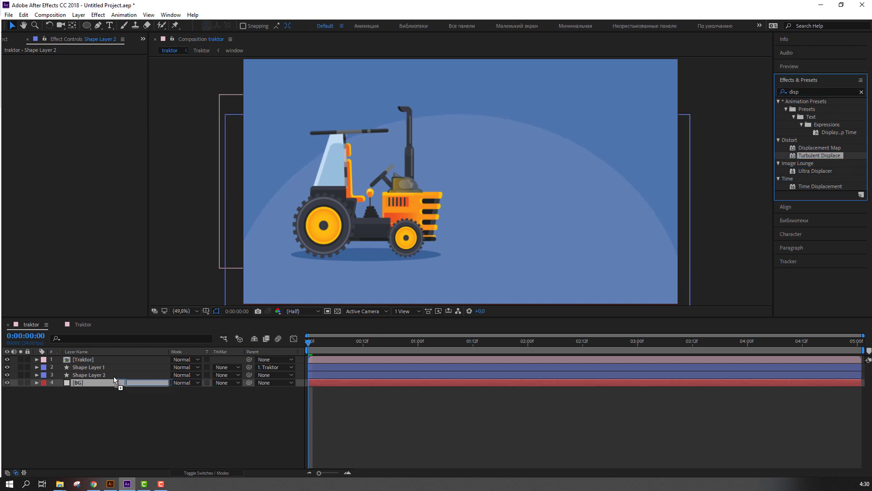
{"action": "left_click_drag", "start_coordinate": [810, 165], "coordinate": [104, 375]}
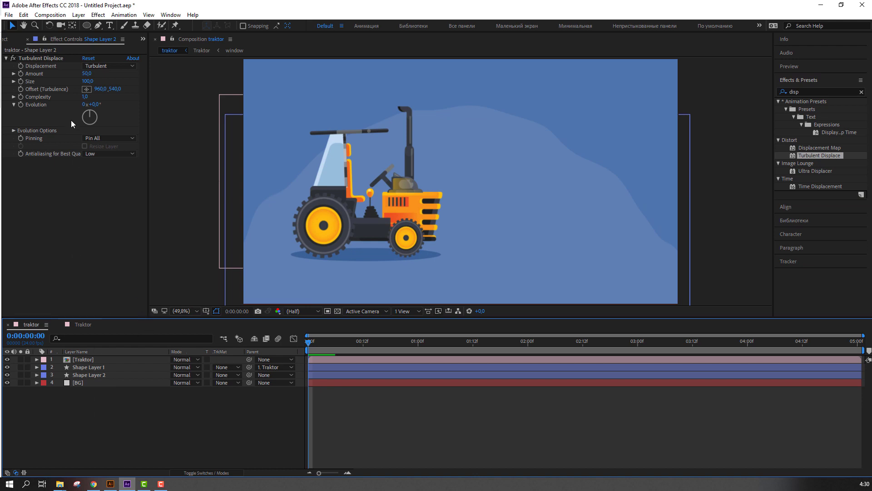
Step: Drive Turbulent Displace's Evolution with the expression time*150 and preview the wobble
{"action": "left_click", "coordinate": [96, 104]}
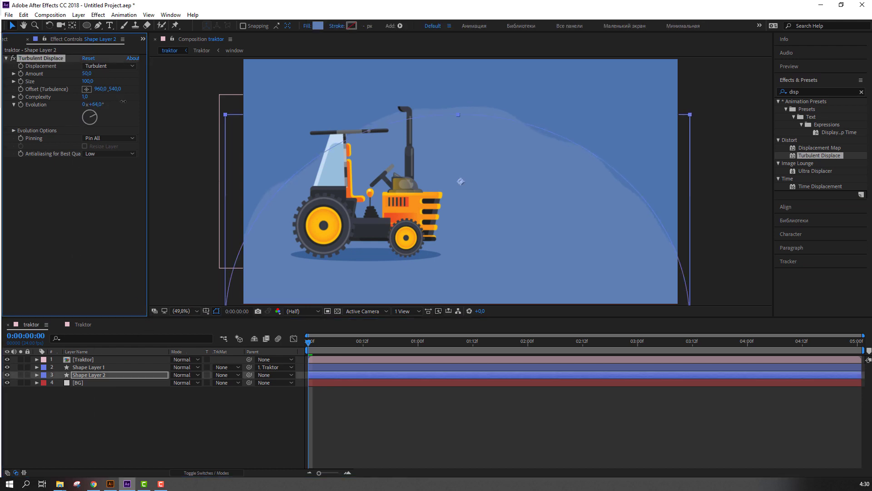
{"action": "key", "text": "ctrl+z"}
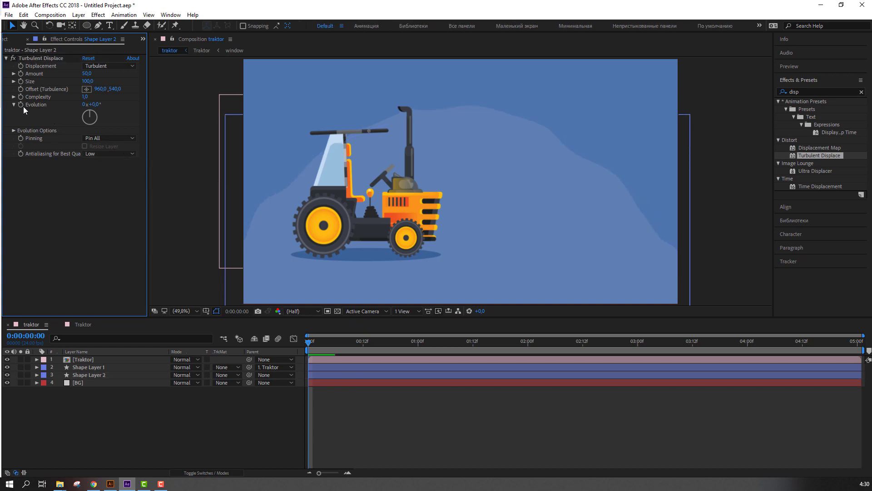
{"action": "left_click", "coordinate": [21, 104], "text": "alt"}
{"action": "type", "text": "time*150"}
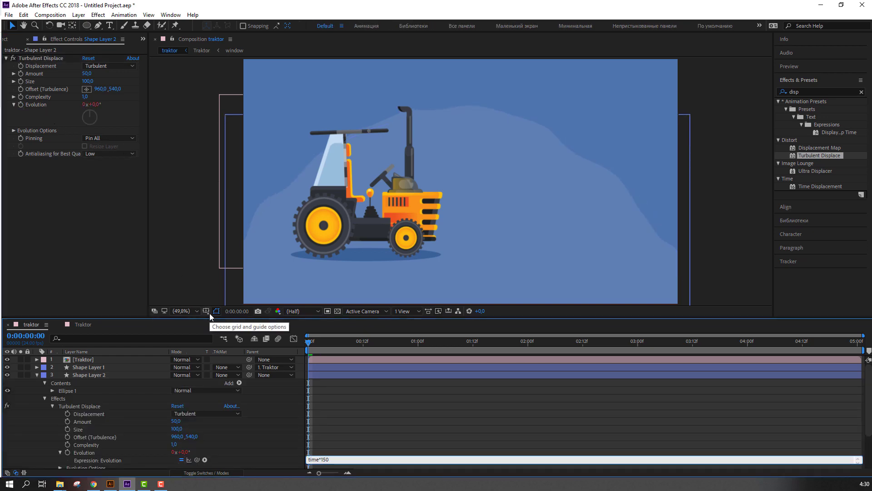
{"action": "key", "text": "KP_Enter"}
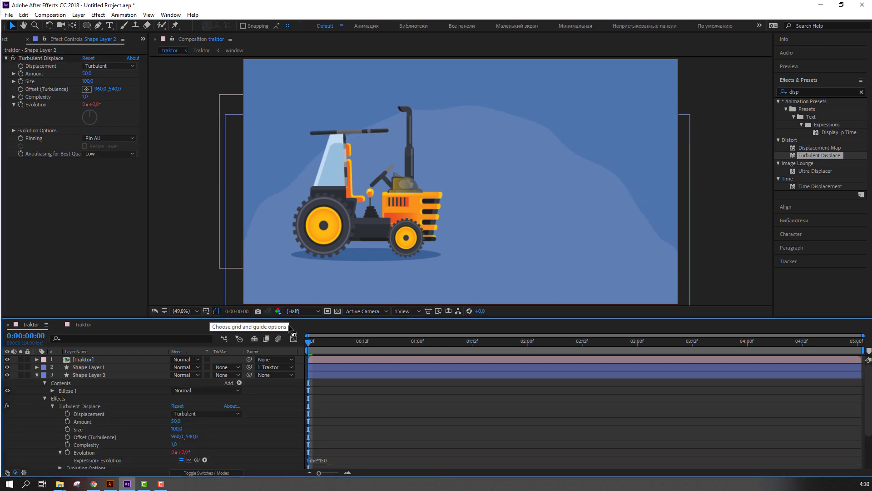
{"action": "key", "text": "space"}
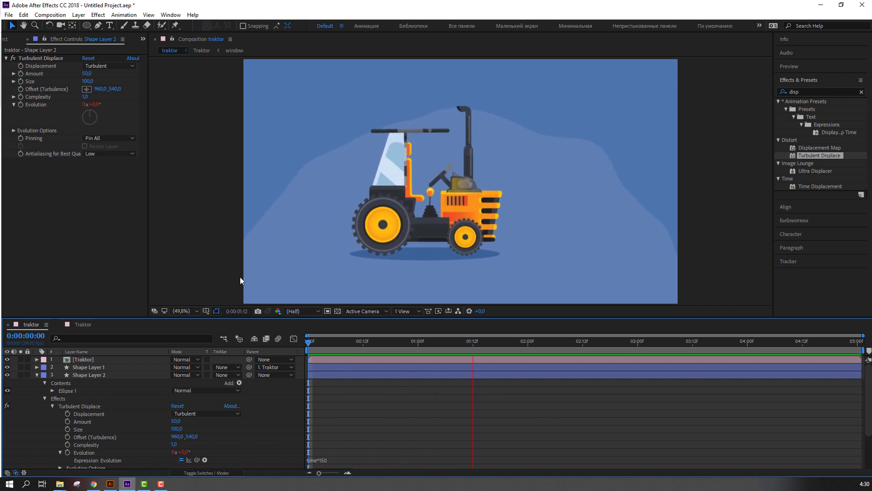
{"action": "left_click", "coordinate": [172, 312]}
{"action": "left_click", "coordinate": [228, 157]}
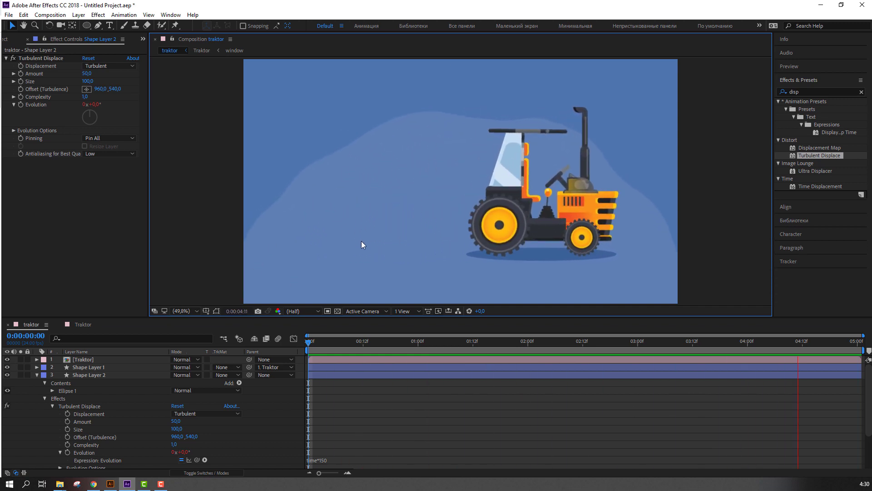
{"action": "key", "text": "comma"}
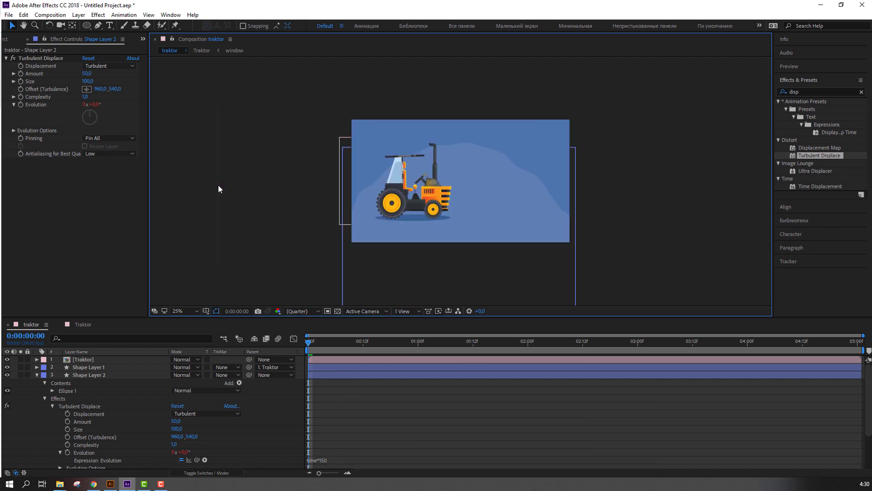
{"action": "key", "text": "space"}
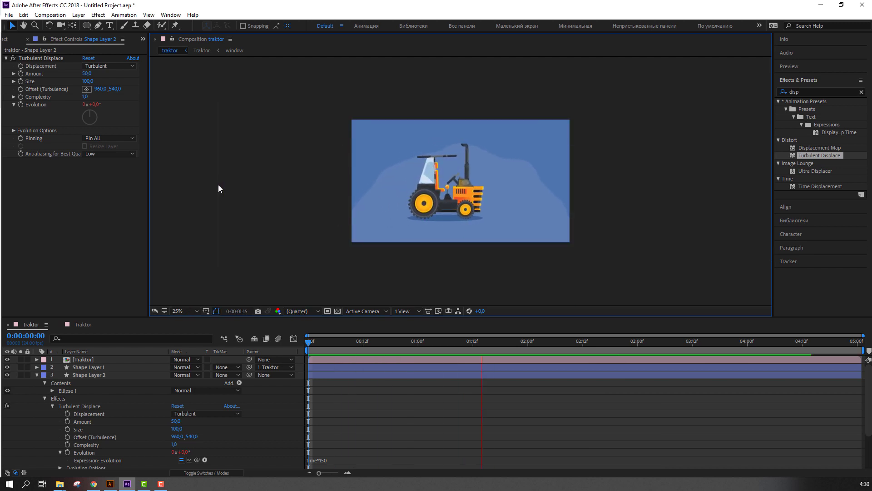
{"action": "key", "text": "space"}
{"action": "key", "text": "period"}
{"action": "key", "text": "period"}
{"action": "key", "text": "period"}
{"action": "key", "text": "period"}
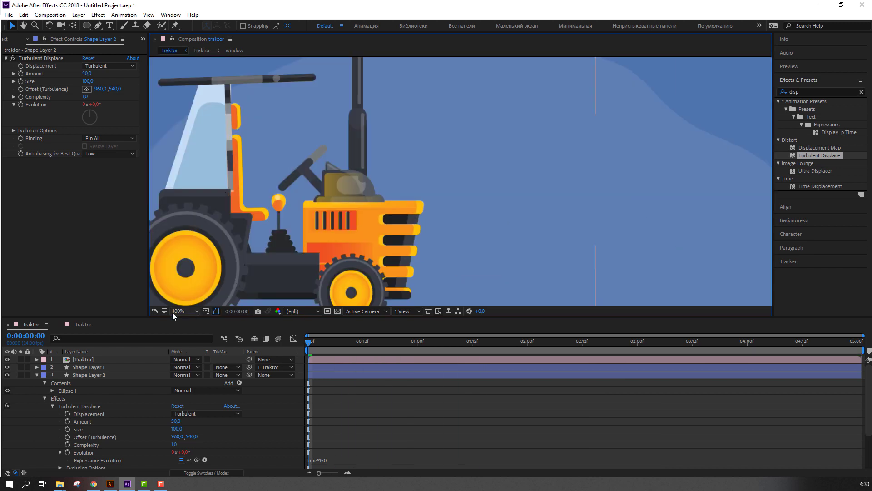
{"action": "left_click", "coordinate": [175, 311]}
{"action": "left_click", "coordinate": [219, 160]}
{"action": "key", "text": "space"}
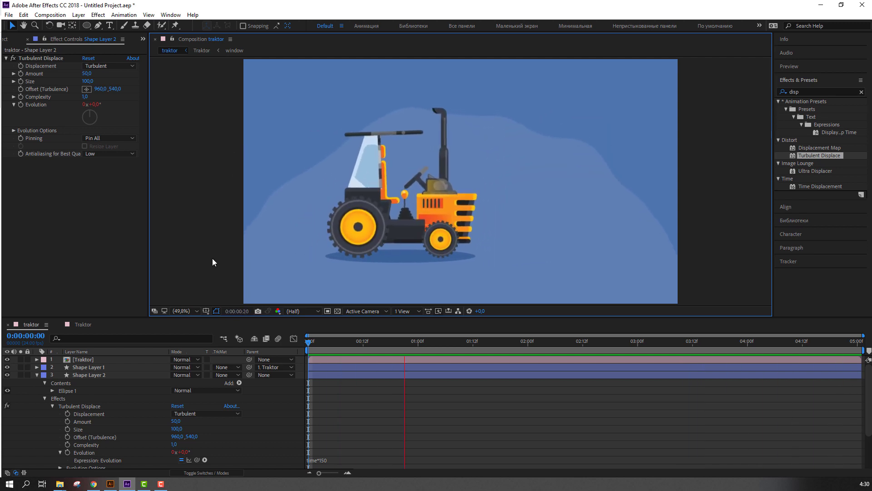
{"action": "left_click", "coordinate": [359, 345]}
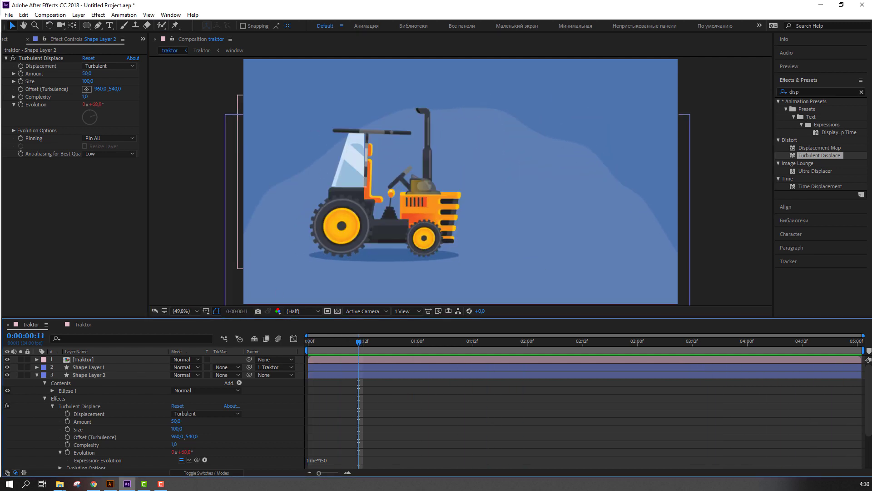